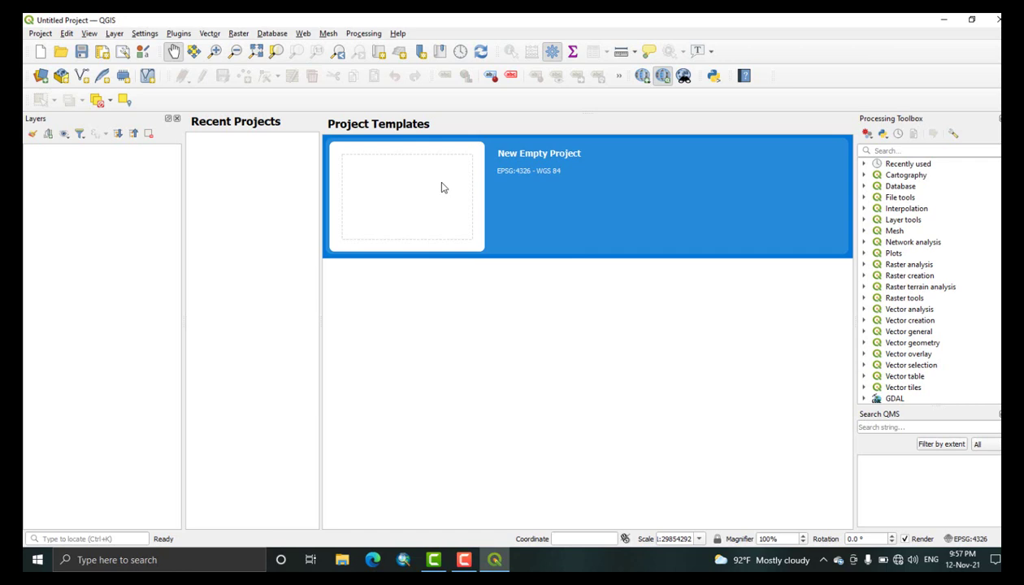
- Create a new empty project and undock the Layers panel as a floating window over the map canvas
{"action": "double_click", "coordinate": [442, 187]}
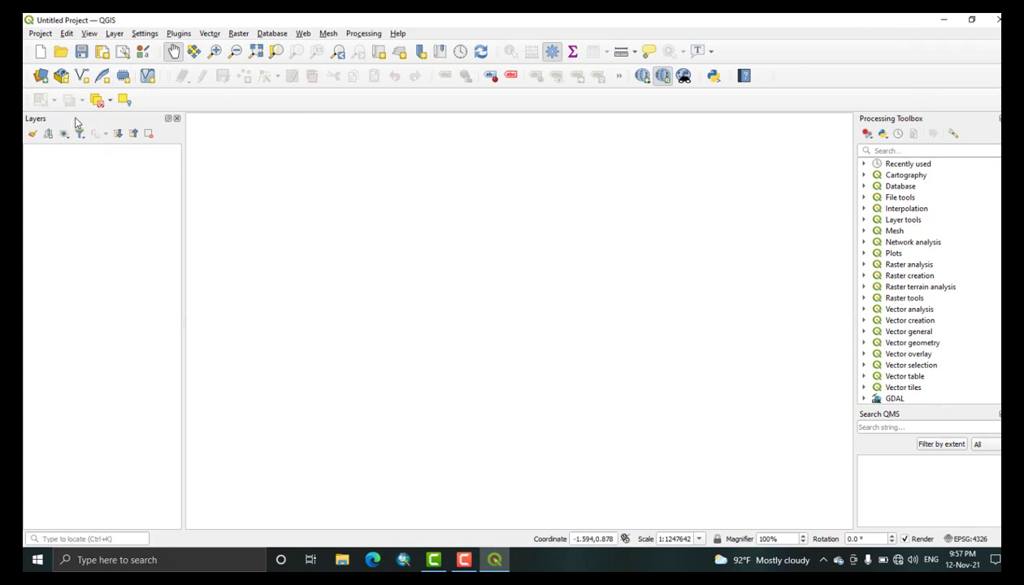
{"action": "left_click_drag", "start_coordinate": [79, 121], "coordinate": [149, 212]}
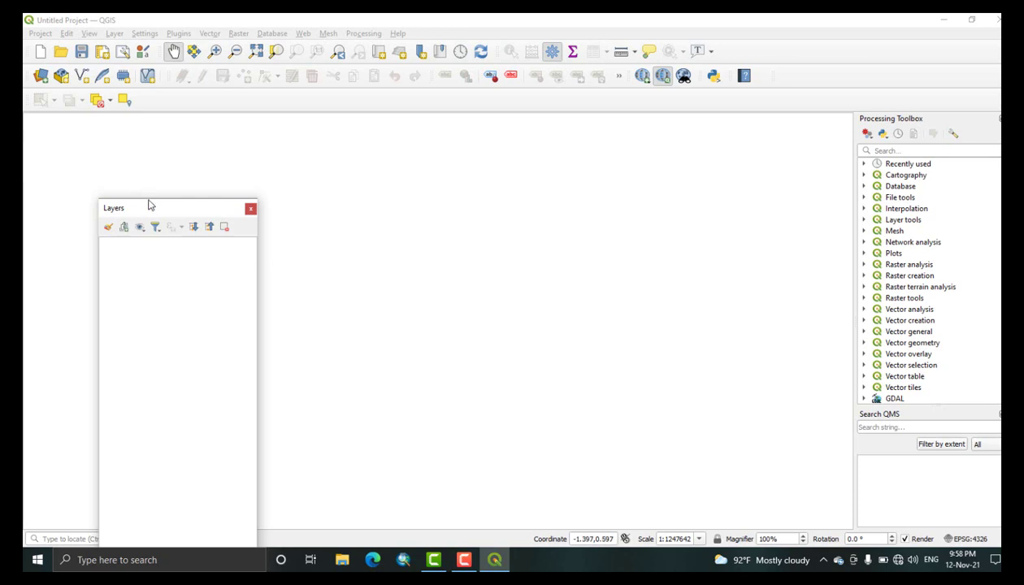
{"action": "left_click_drag", "start_coordinate": [148, 205], "coordinate": [80, 201]}
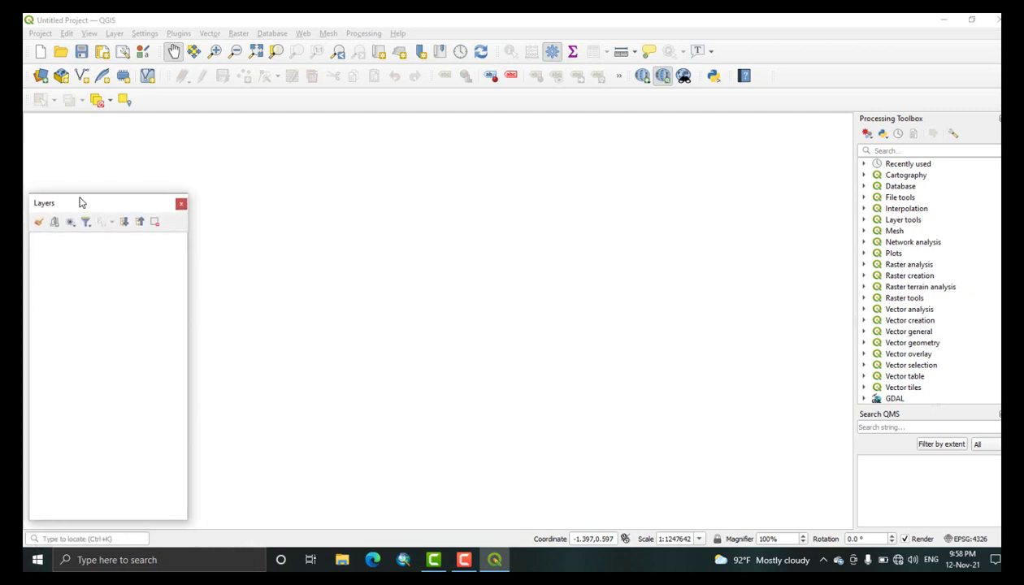
{"action": "left_click", "coordinate": [143, 19]}
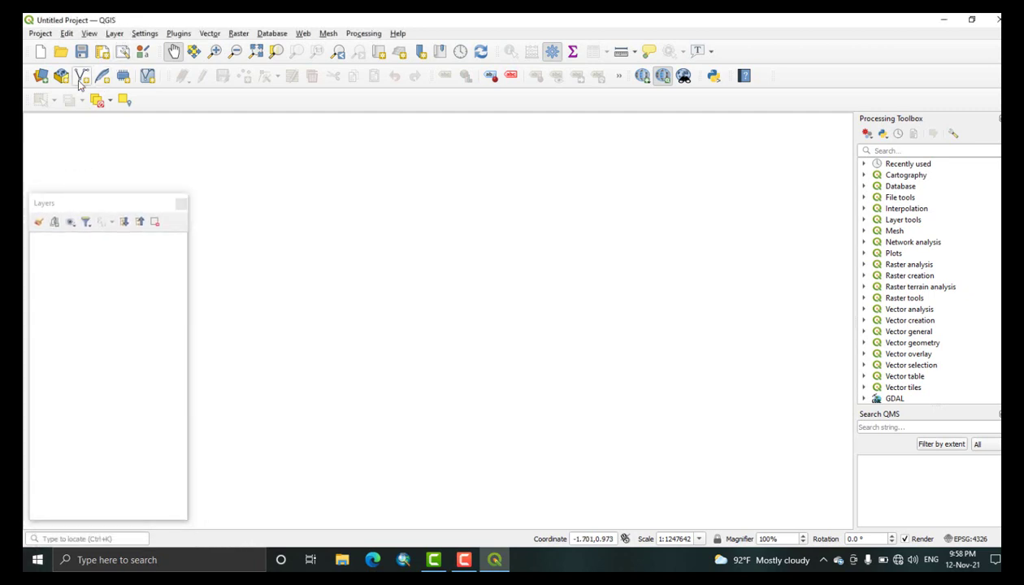
- Show the Browser panel, grouped with the floating Layers panel, and bring the Browser to the front
{"action": "left_click", "coordinate": [90, 35]}
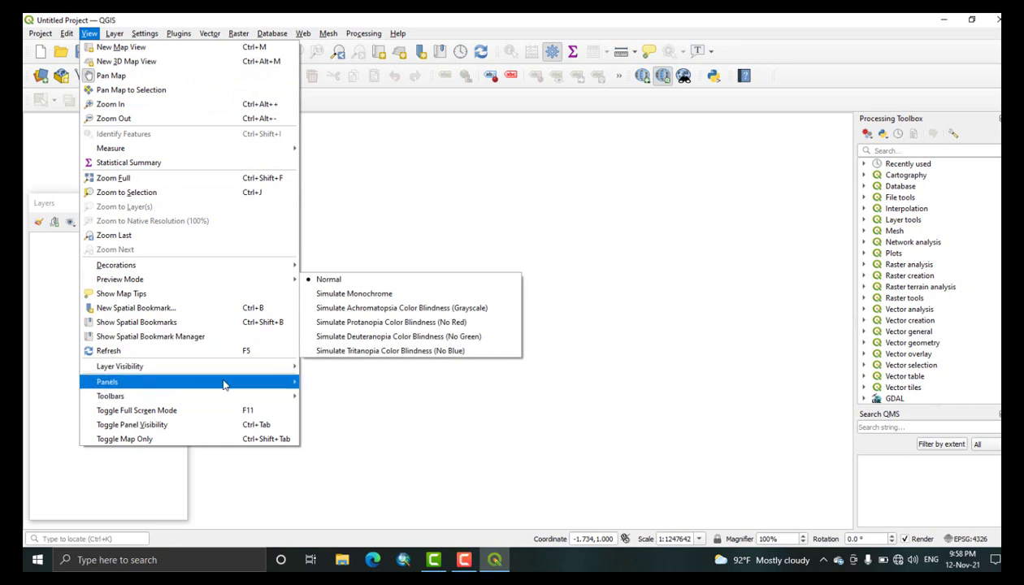
{"action": "mouse_move", "coordinate": [225, 385]}
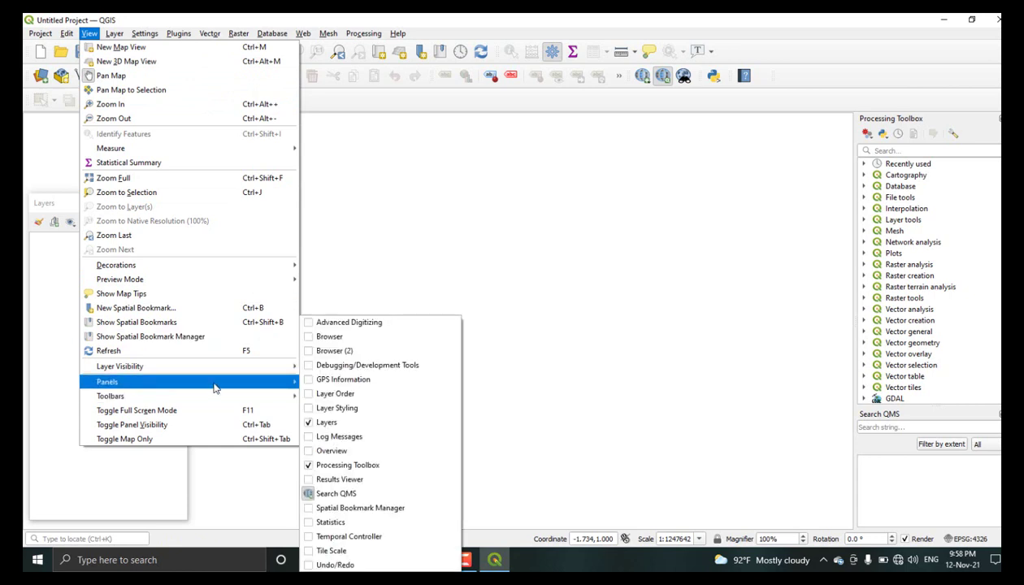
{"action": "left_click", "coordinate": [309, 339]}
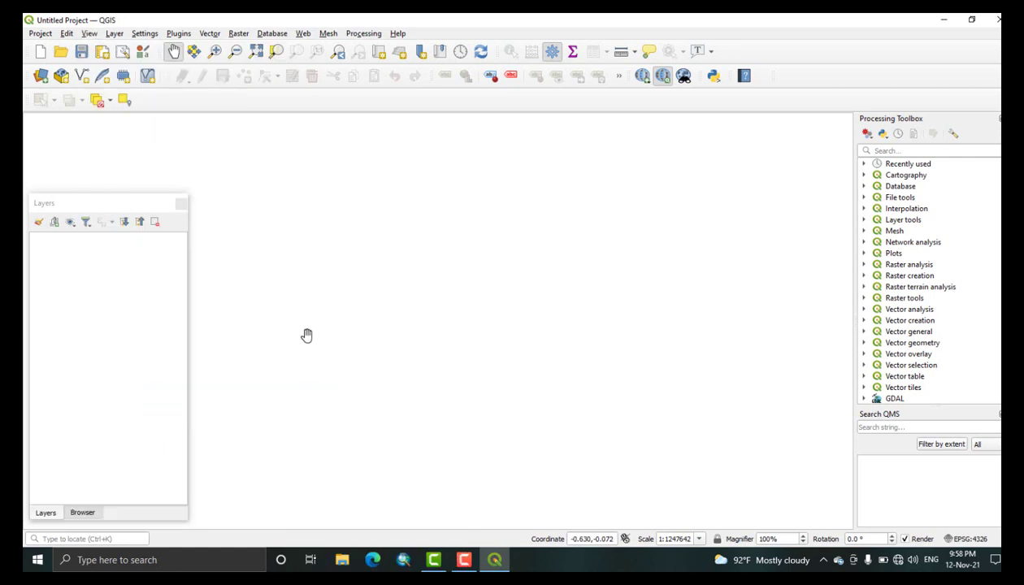
{"action": "left_click", "coordinate": [84, 512]}
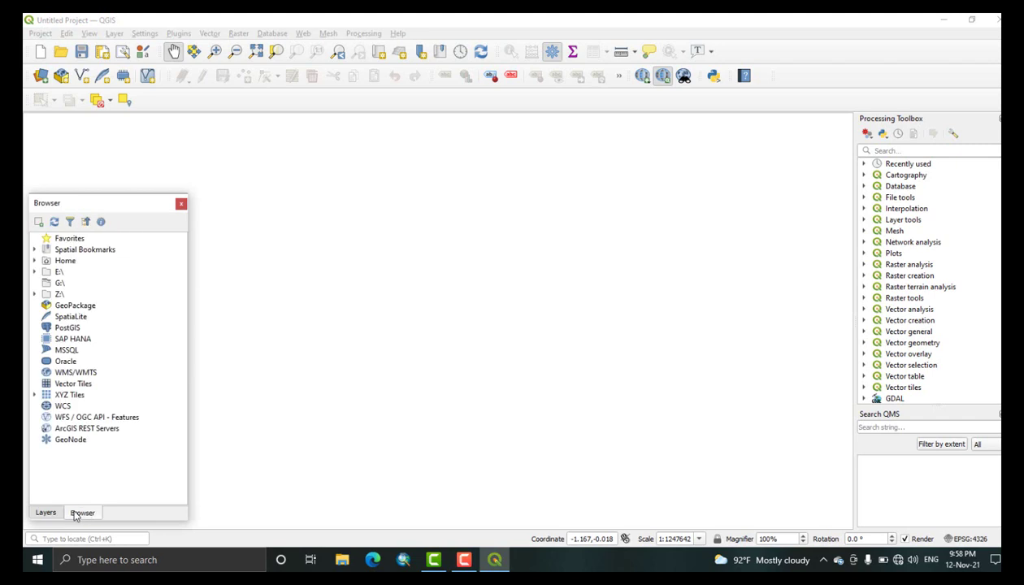
{"action": "left_click", "coordinate": [48, 513]}
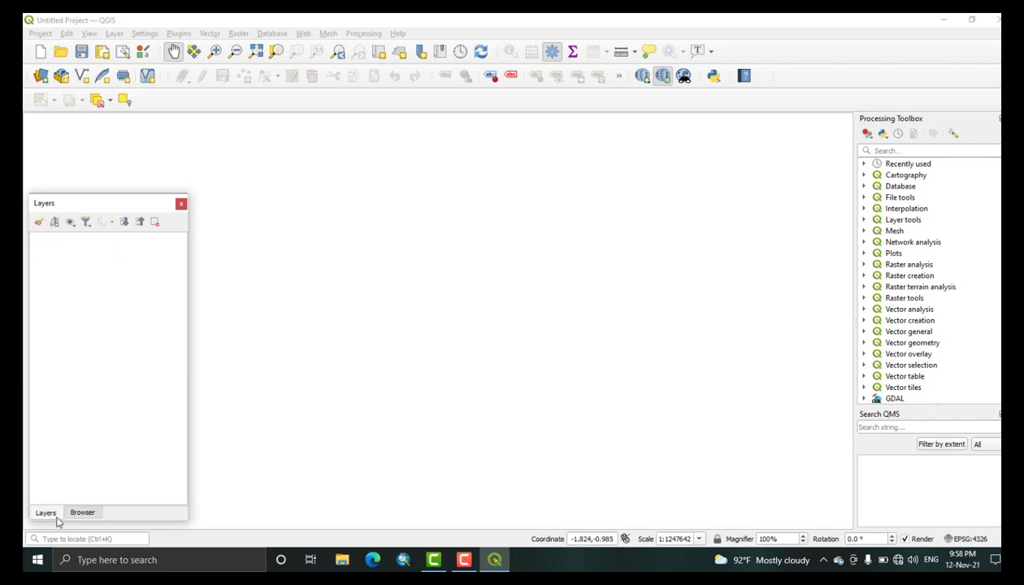
{"action": "left_click", "coordinate": [85, 514]}
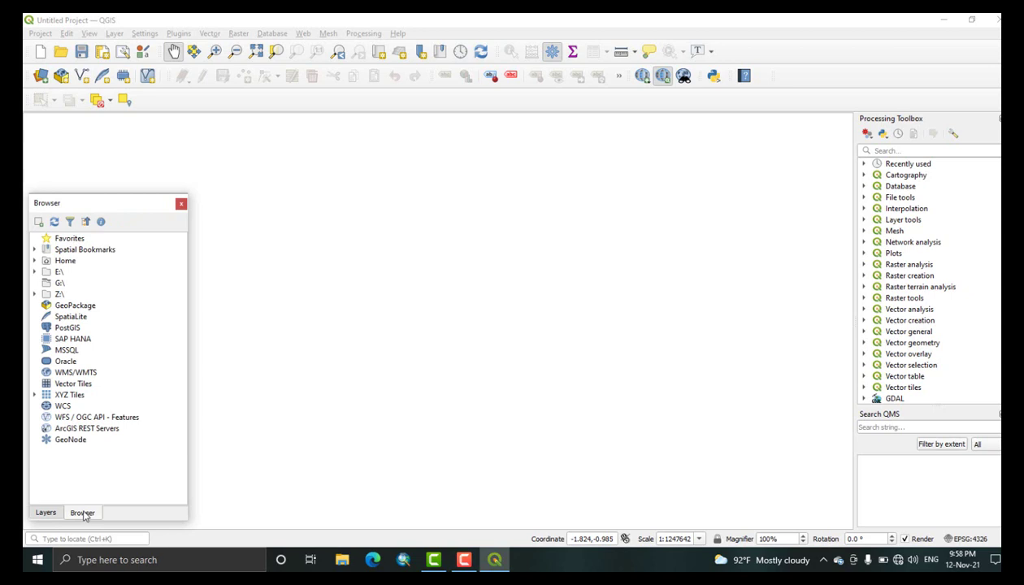
- Regroup the floating Layers and Browser panels with their tabs above the content, and place them in the map canvas's upper-left corner
{"action": "left_click_drag", "start_coordinate": [84, 512], "coordinate": [293, 196]}
{"action": "left_click_drag", "start_coordinate": [116, 209], "coordinate": [347, 278]}
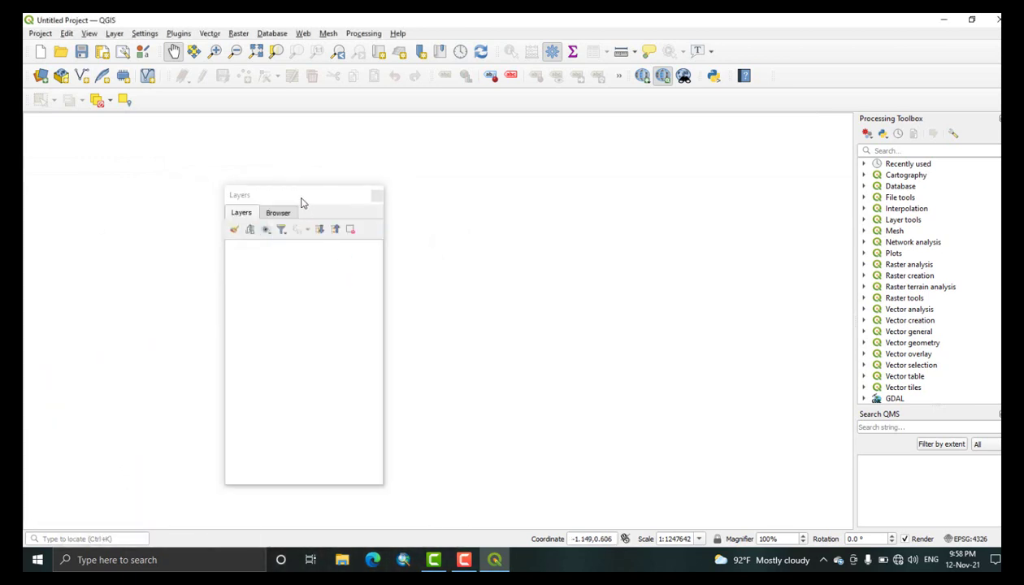
{"action": "left_click_drag", "start_coordinate": [299, 201], "coordinate": [114, 177]}
{"action": "left_click", "coordinate": [82, 188]}
{"action": "left_click", "coordinate": [50, 190]}
{"action": "left_click", "coordinate": [92, 190]}
{"action": "left_click", "coordinate": [58, 192]}
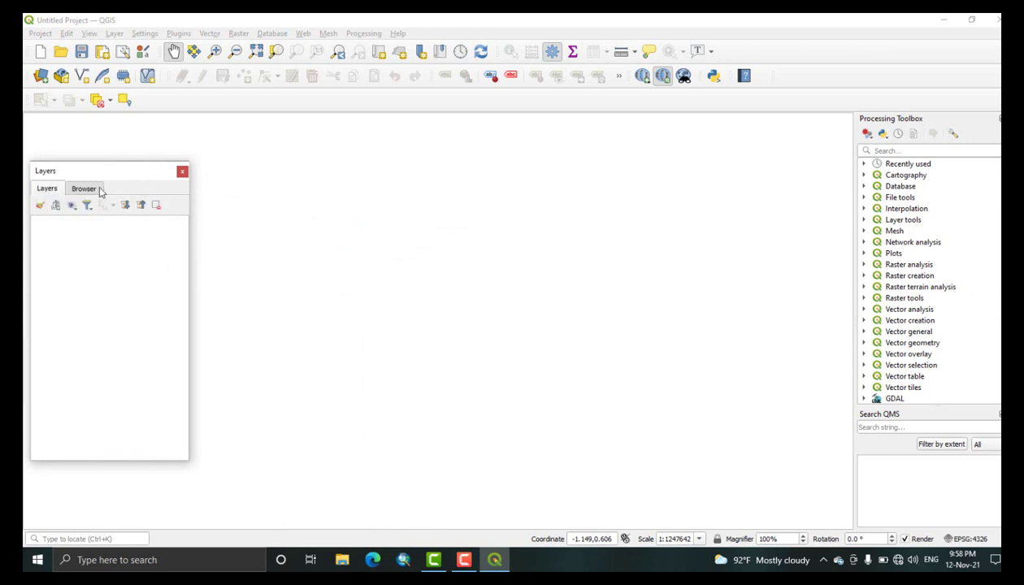
{"action": "left_click_drag", "start_coordinate": [91, 166], "coordinate": [78, 114]}
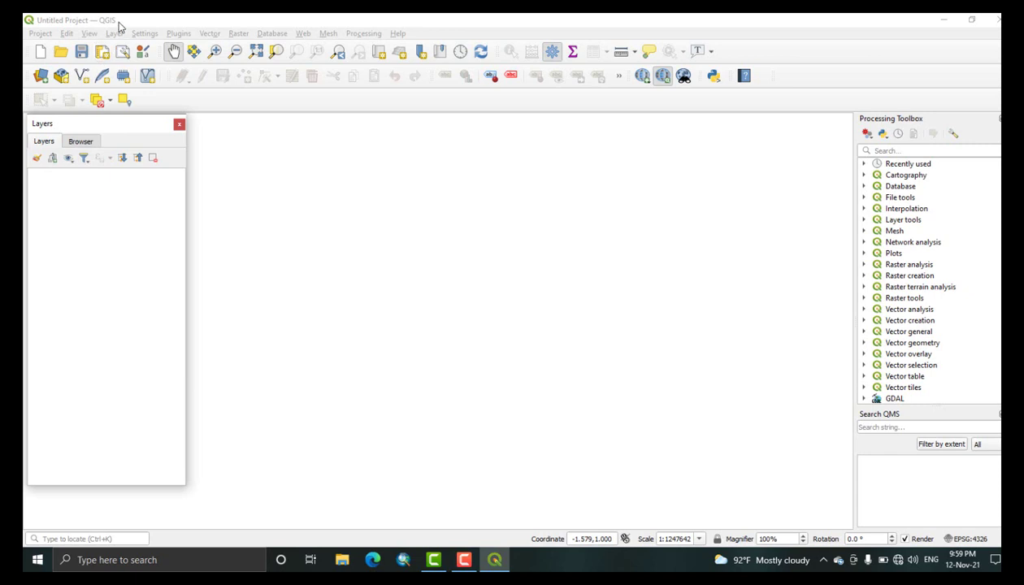
{"action": "left_click", "coordinate": [111, 45]}
{"action": "left_click", "coordinate": [89, 34]}
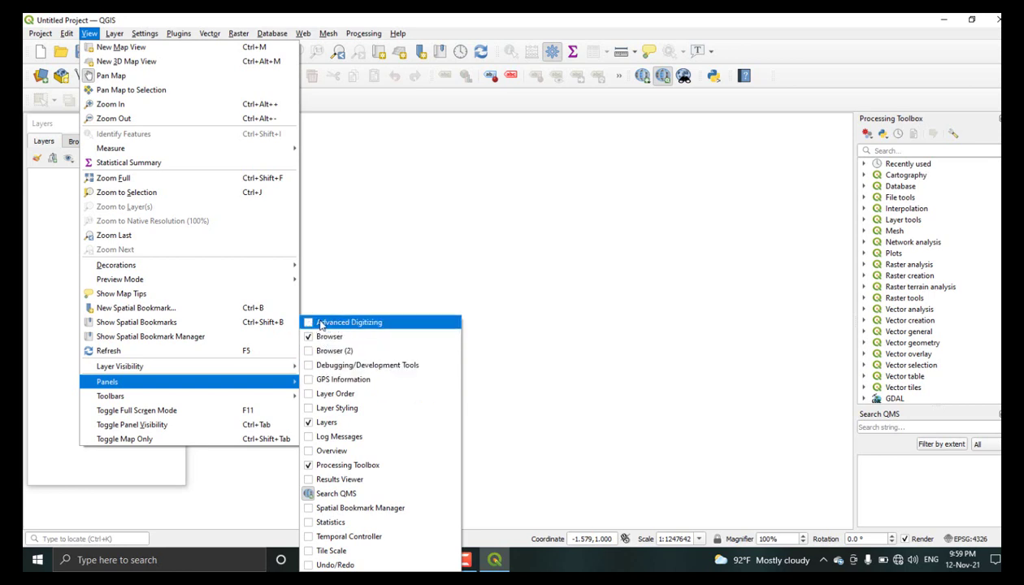
{"action": "mouse_move", "coordinate": [219, 401]}
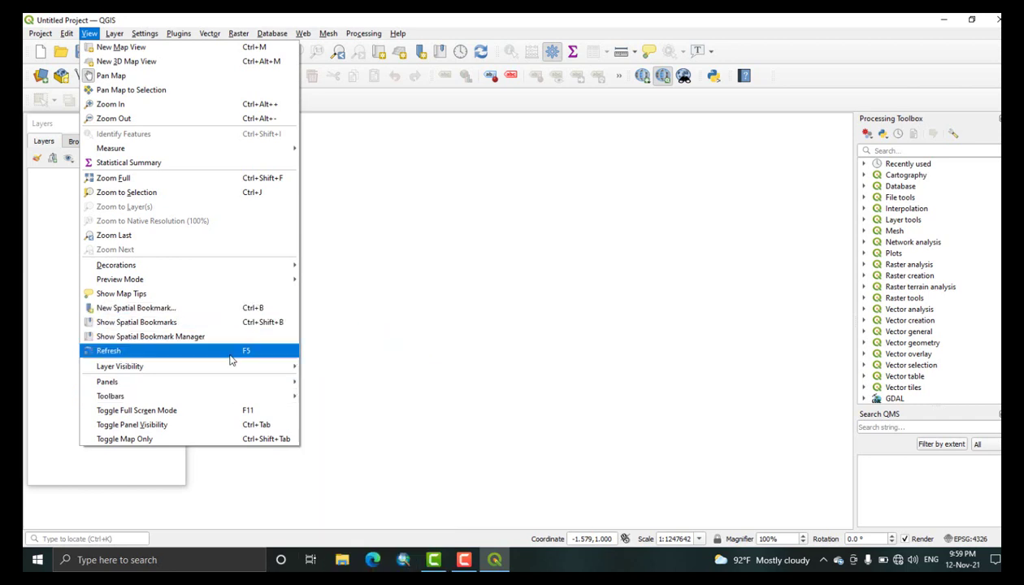
{"action": "left_click", "coordinate": [55, 240]}
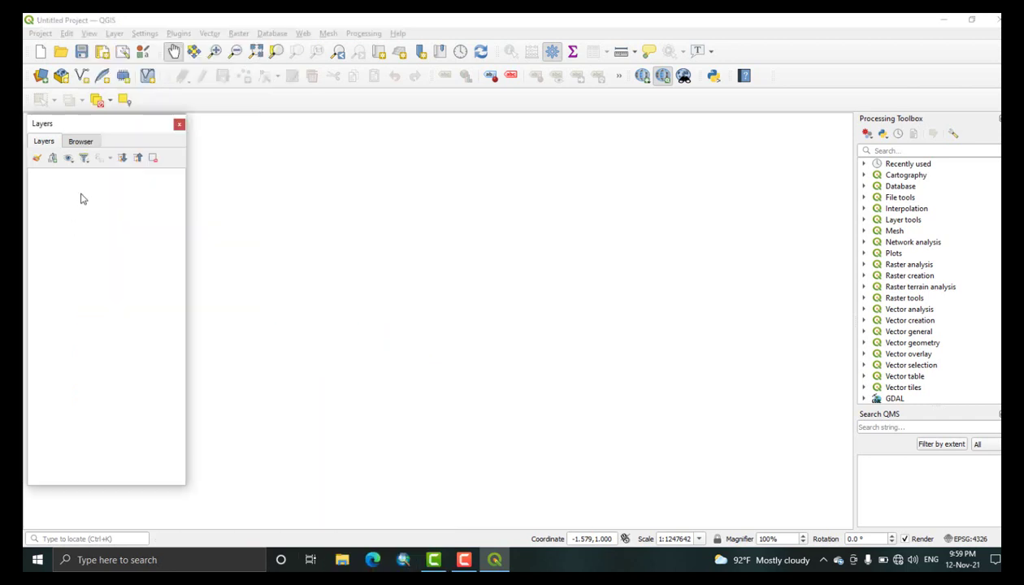
- Examine the data sources in the Browser, including the contents of the E:\ drive, and compare it with the Layers panel
{"action": "left_click", "coordinate": [79, 141]}
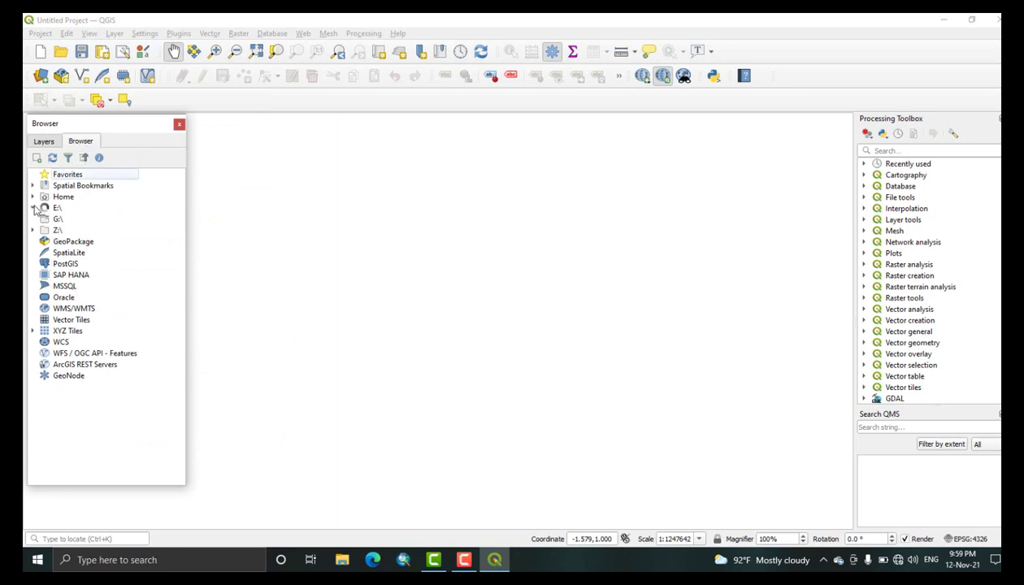
{"action": "left_click", "coordinate": [34, 207]}
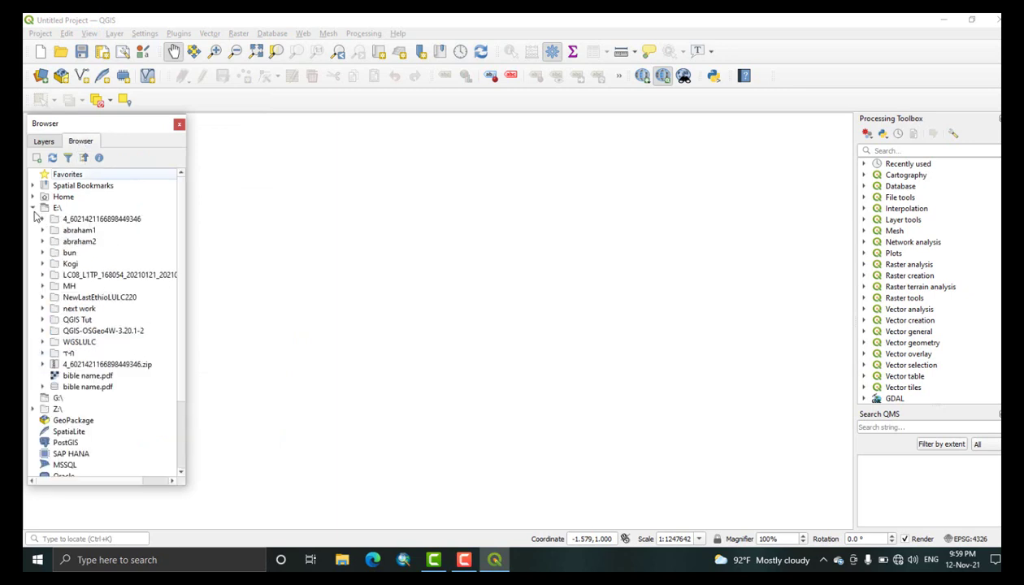
{"action": "left_click", "coordinate": [34, 208]}
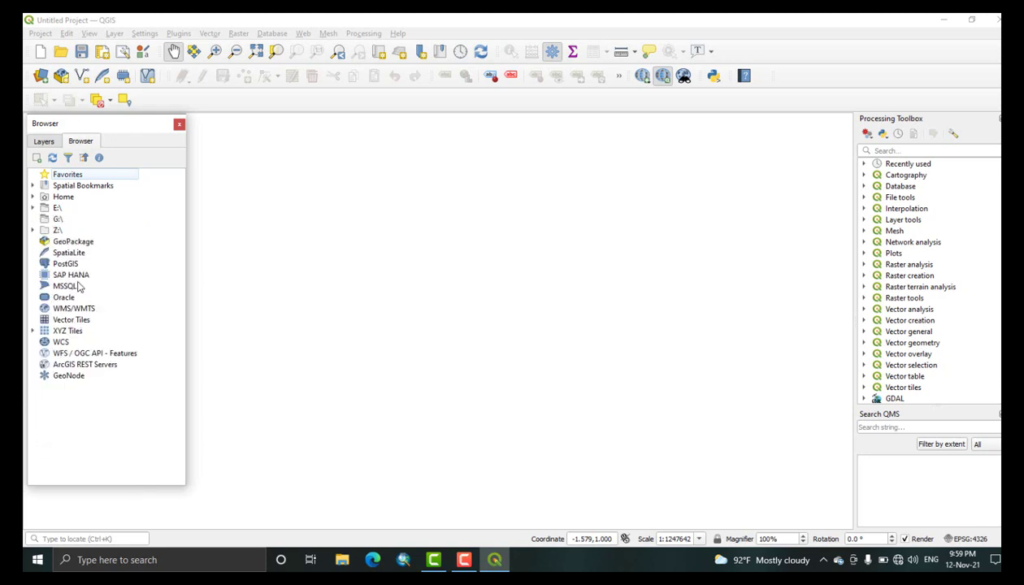
{"action": "left_click", "coordinate": [44, 142]}
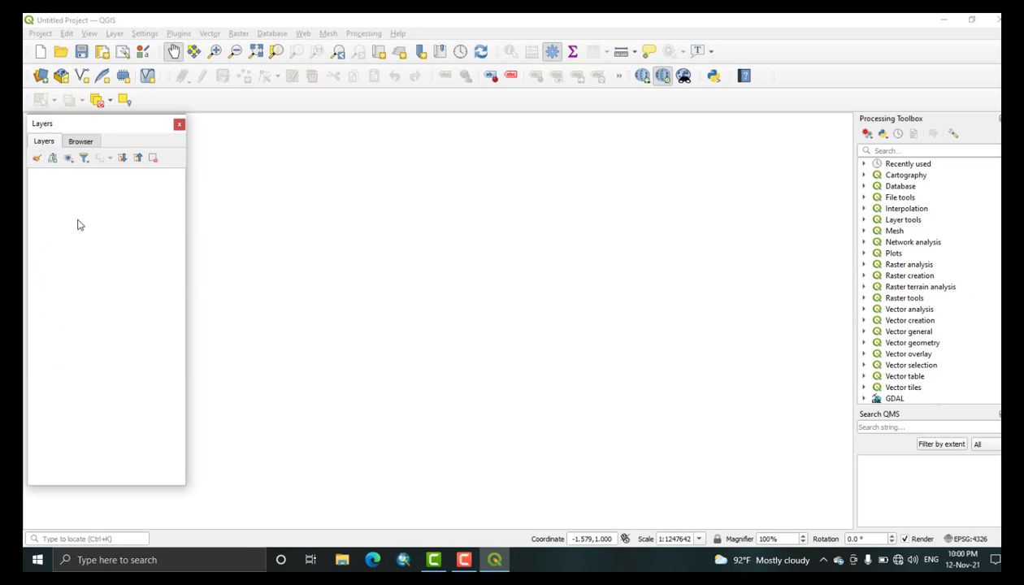
{"action": "left_click", "coordinate": [82, 140]}
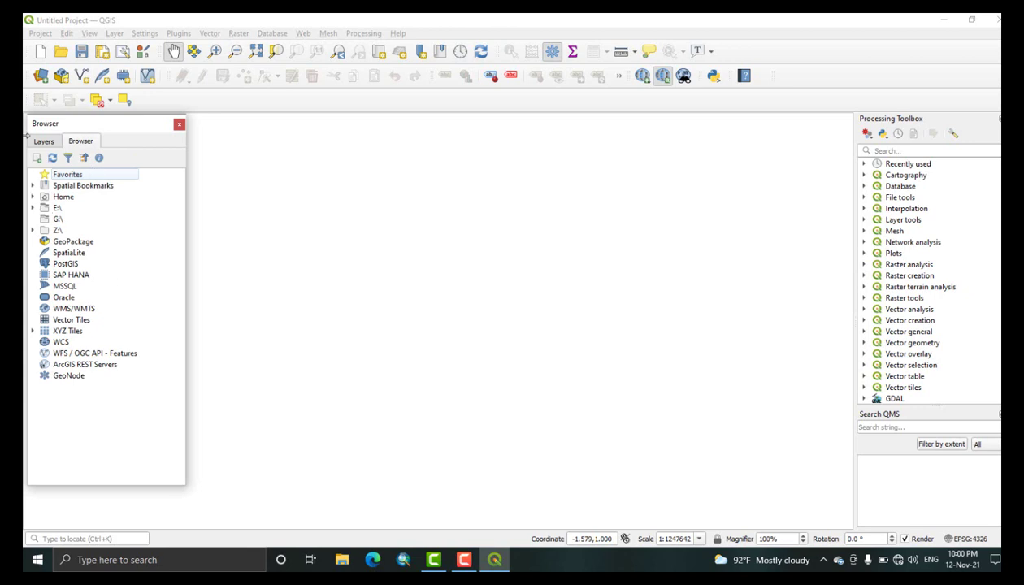
{"action": "left_click", "coordinate": [149, 22]}
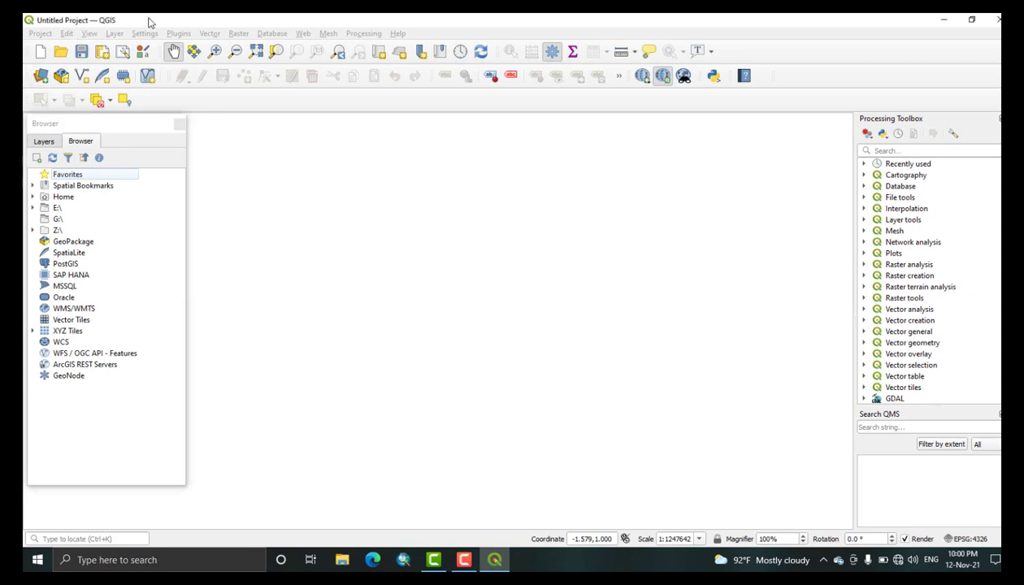
{"action": "left_click", "coordinate": [89, 33]}
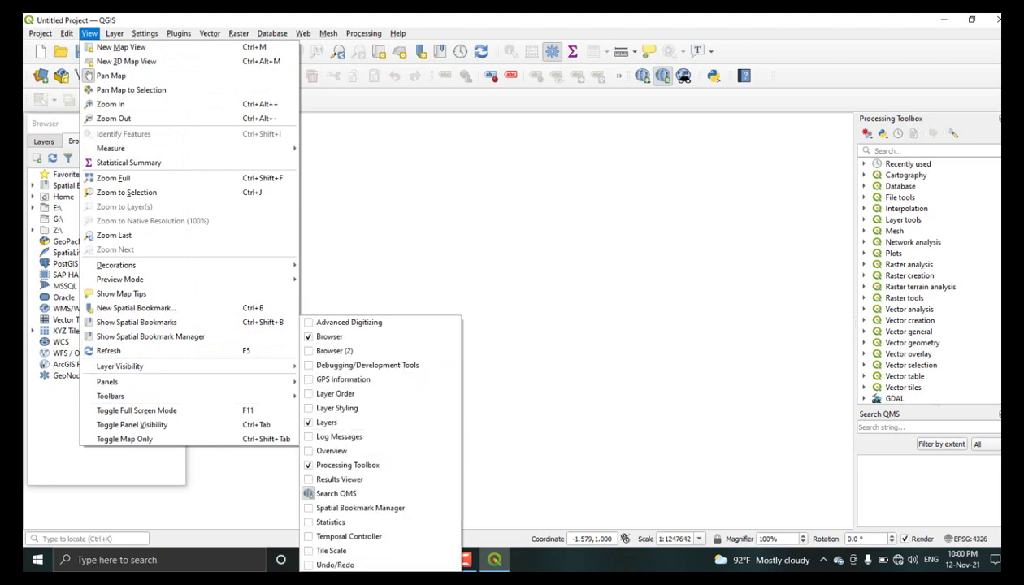
{"action": "left_click", "coordinate": [37, 427]}
{"action": "left_click", "coordinate": [284, 19]}
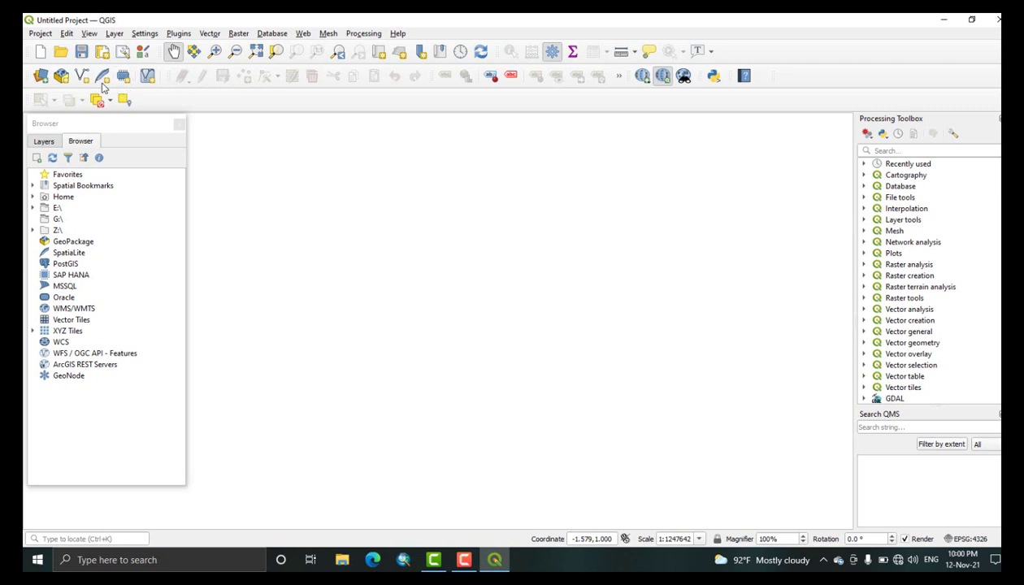
- Compare the Data Source Manager's raster source options with the E:\ drive contents in the Browser, closing the dialog after each look
{"action": "left_click", "coordinate": [42, 77]}
{"action": "left_click", "coordinate": [50, 76]}
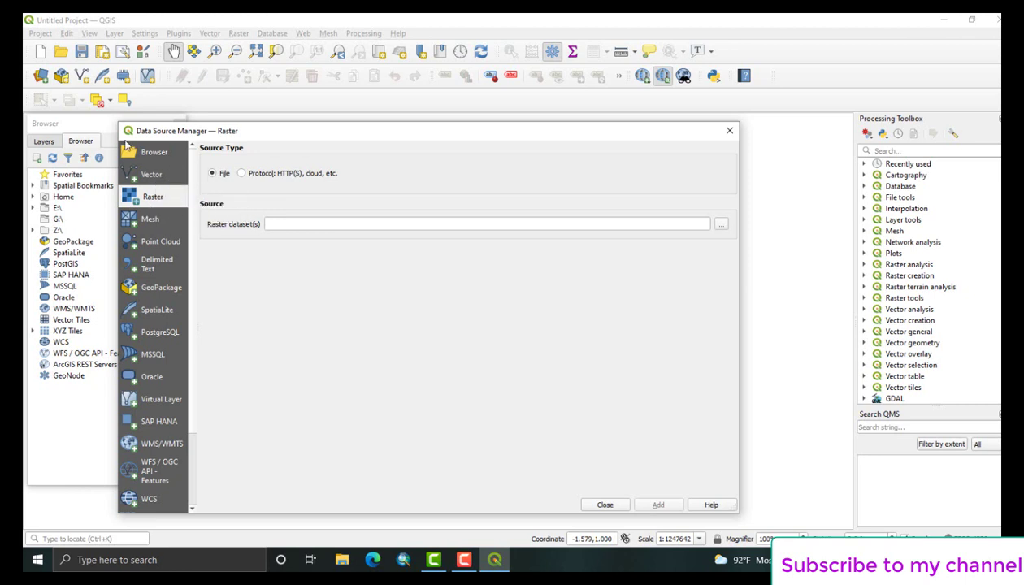
{"action": "left_click", "coordinate": [728, 130]}
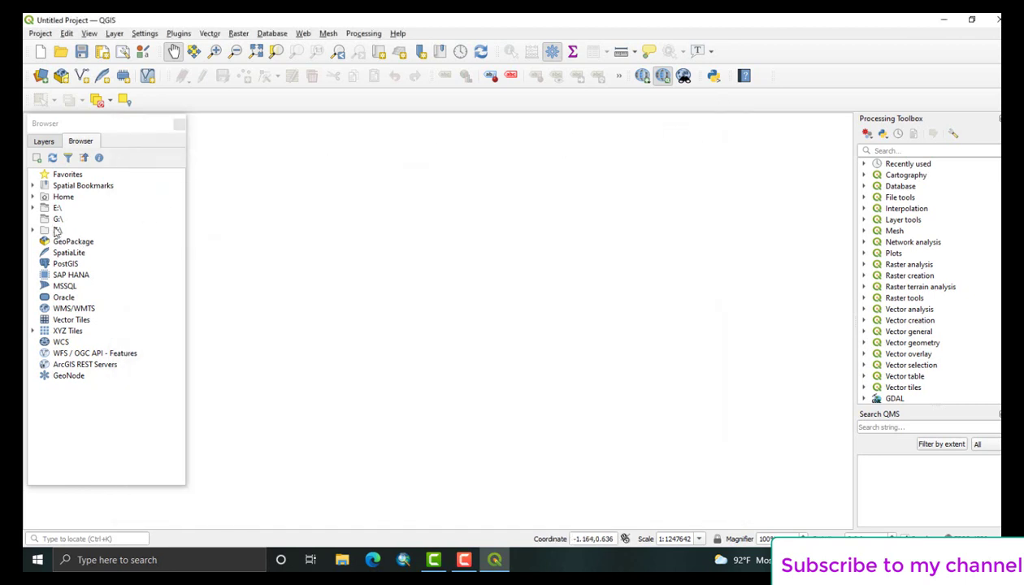
{"action": "left_click", "coordinate": [34, 208]}
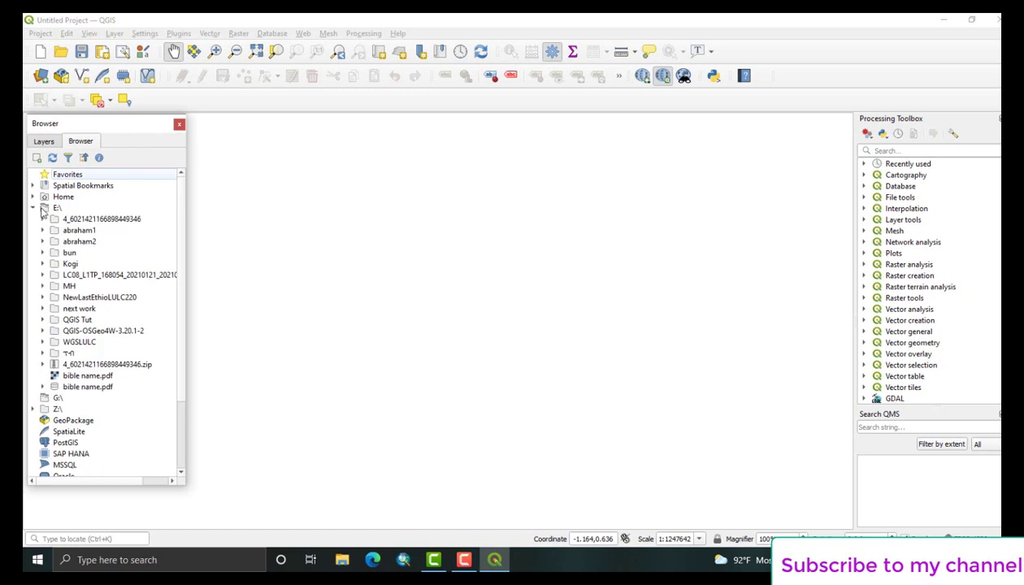
{"action": "left_click", "coordinate": [33, 208]}
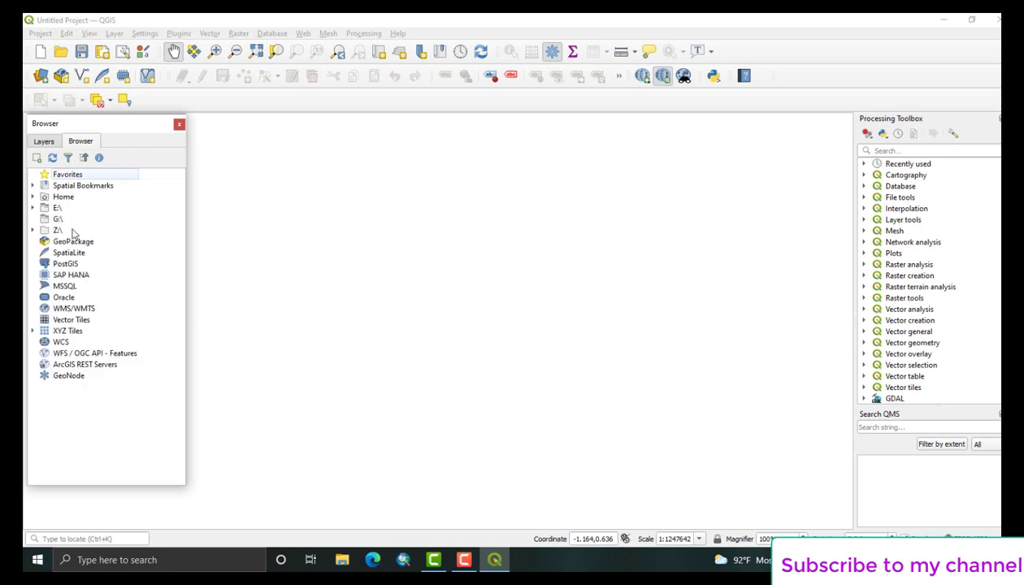
{"action": "left_click", "coordinate": [40, 78]}
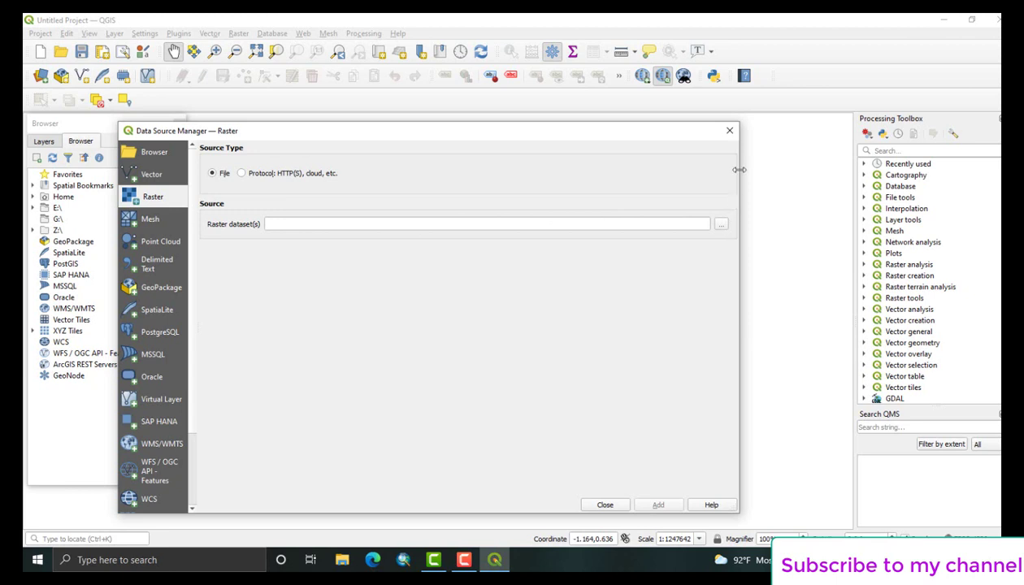
{"action": "left_click", "coordinate": [728, 131]}
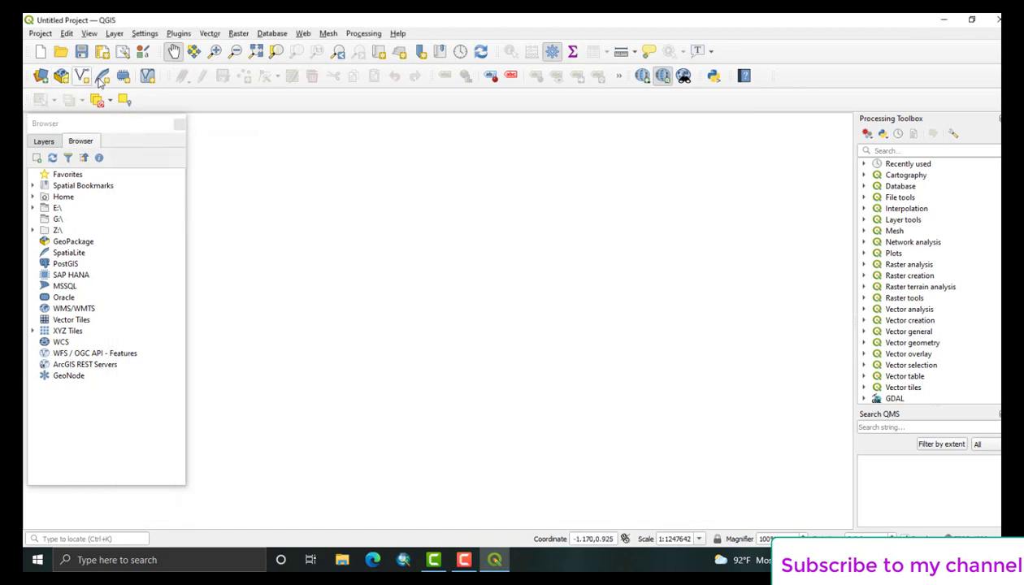
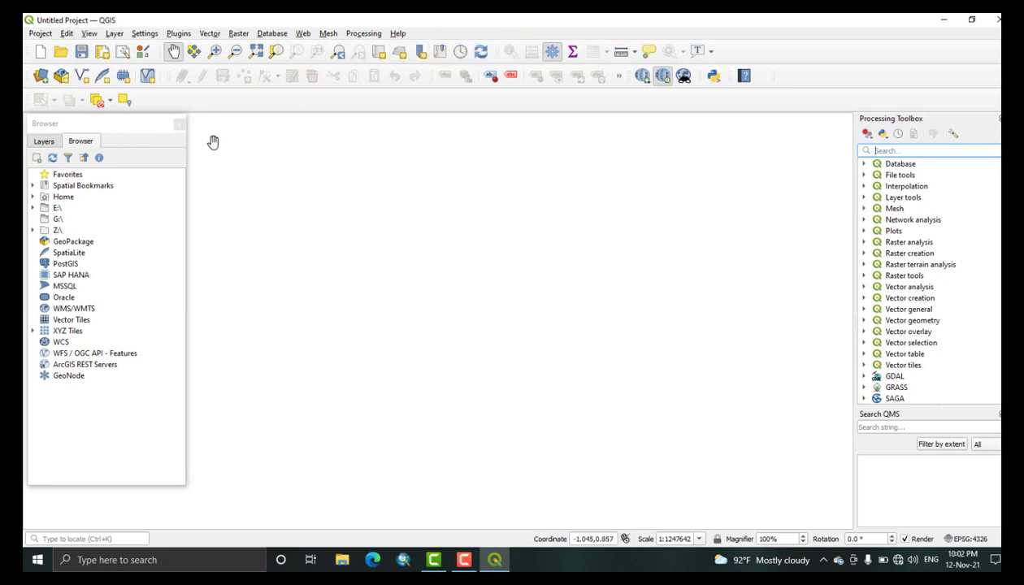
- Expand the E:\ drive in the Browser and bring up the Data Source Manager's vector and then raster file source options
{"action": "left_click", "coordinate": [32, 208]}
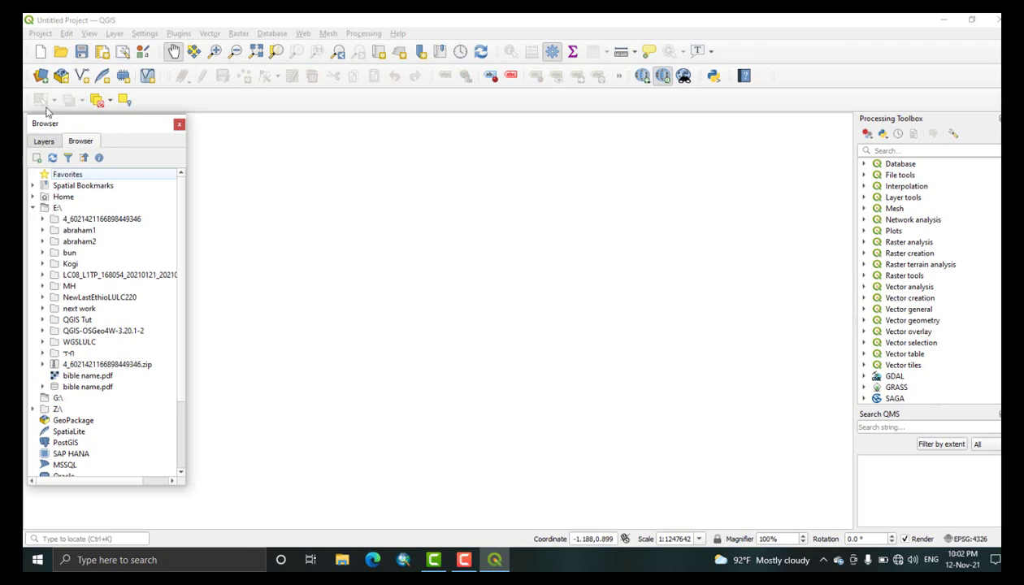
{"action": "left_click", "coordinate": [40, 76]}
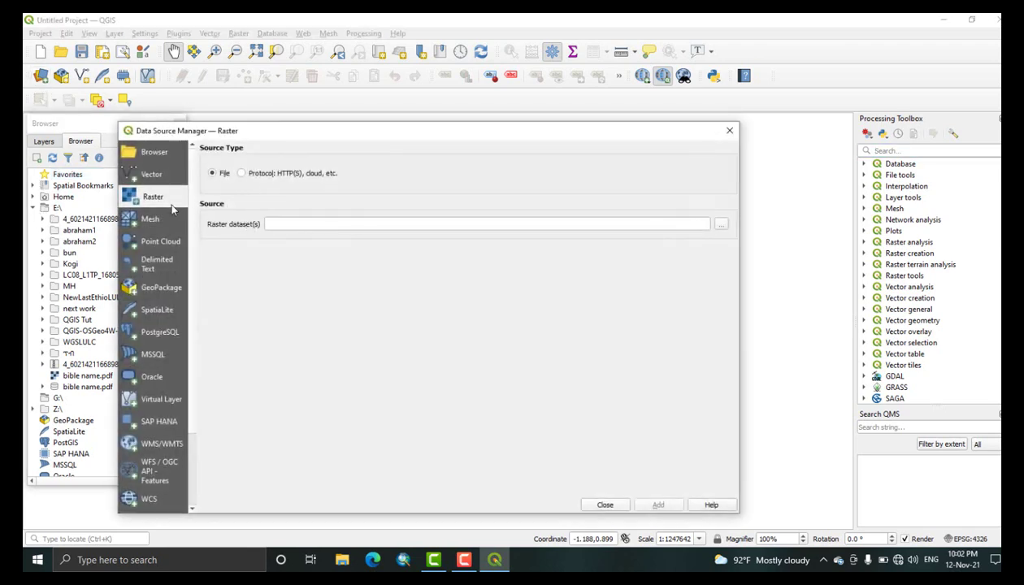
{"action": "left_click", "coordinate": [155, 176]}
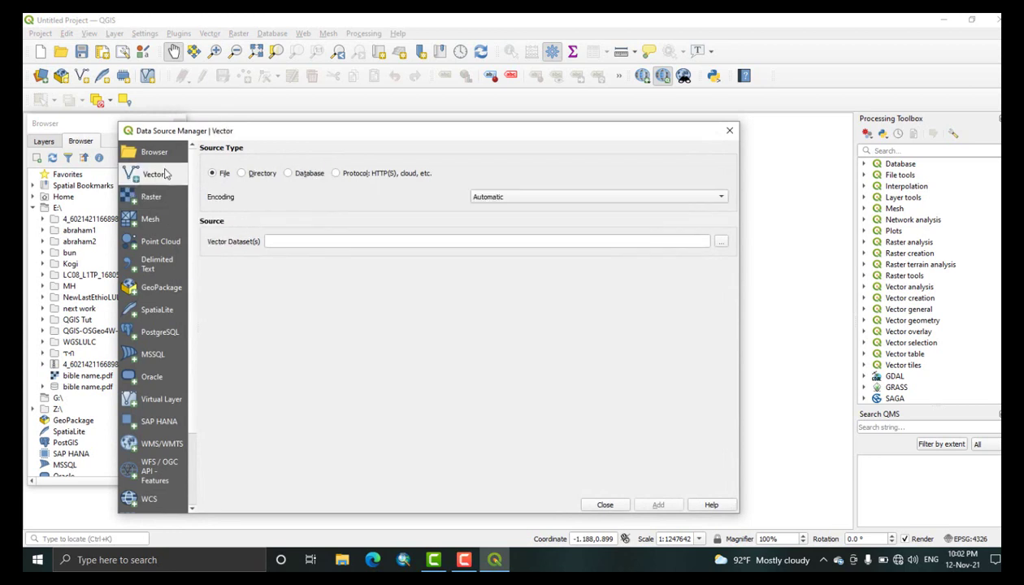
{"action": "left_click", "coordinate": [150, 198]}
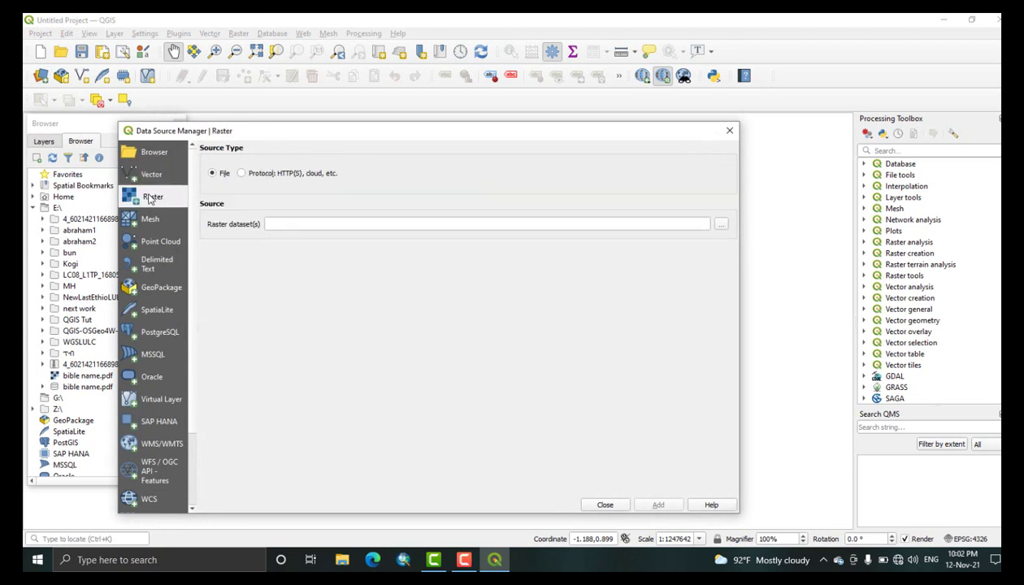
- Browse for a raster dataset file and open Local Disk (E:) in the file chooser
{"action": "left_click", "coordinate": [720, 226]}
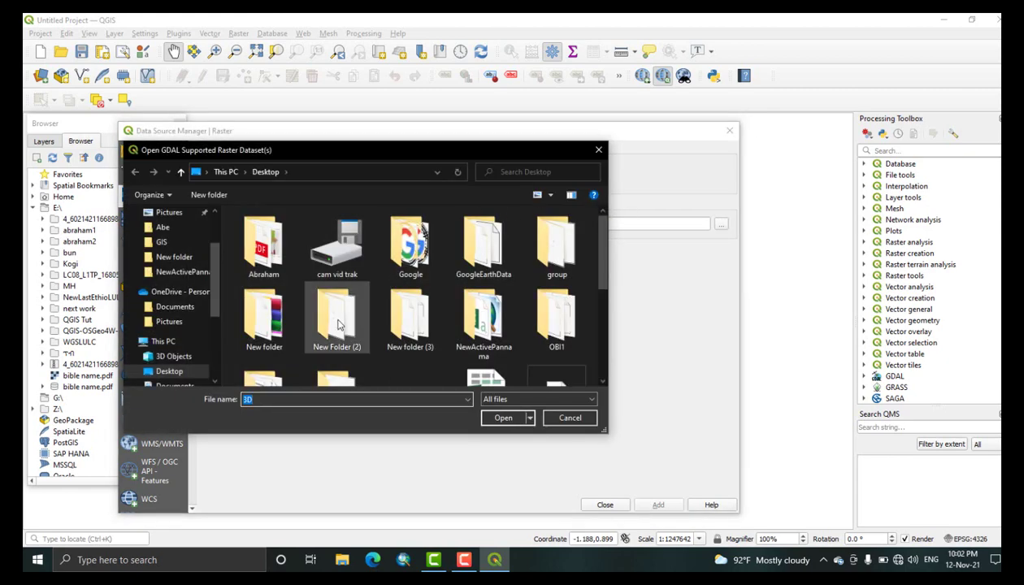
{"action": "scroll", "coordinate": [339, 335], "scroll_direction": "down", "scroll_amount": 1}
{"action": "scroll", "coordinate": [333, 333], "scroll_direction": "up", "scroll_amount": 1}
{"action": "scroll", "coordinate": [268, 317], "scroll_direction": "down", "scroll_amount": 1}
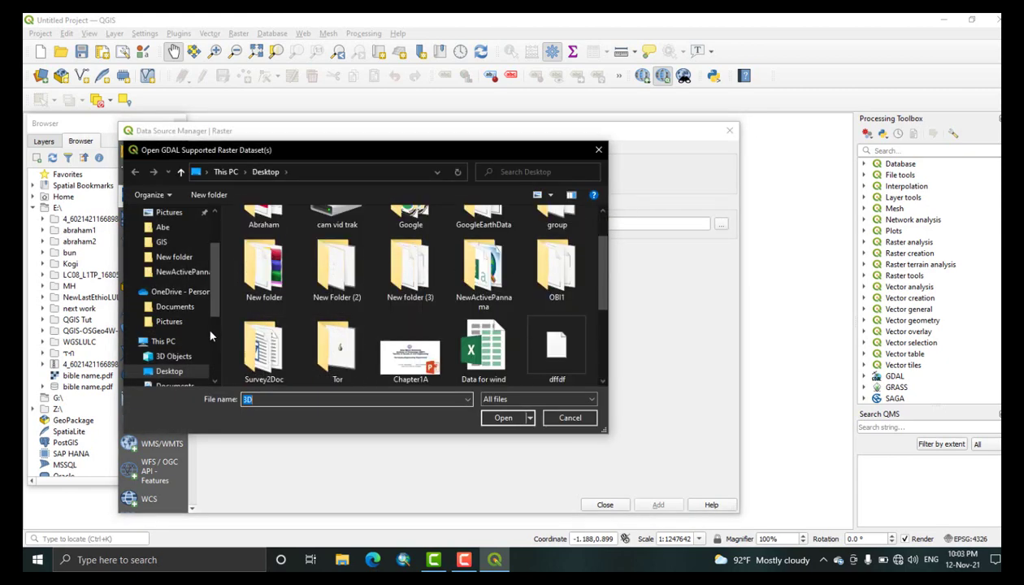
{"action": "scroll", "coordinate": [194, 297], "scroll_direction": "down", "scroll_amount": 2}
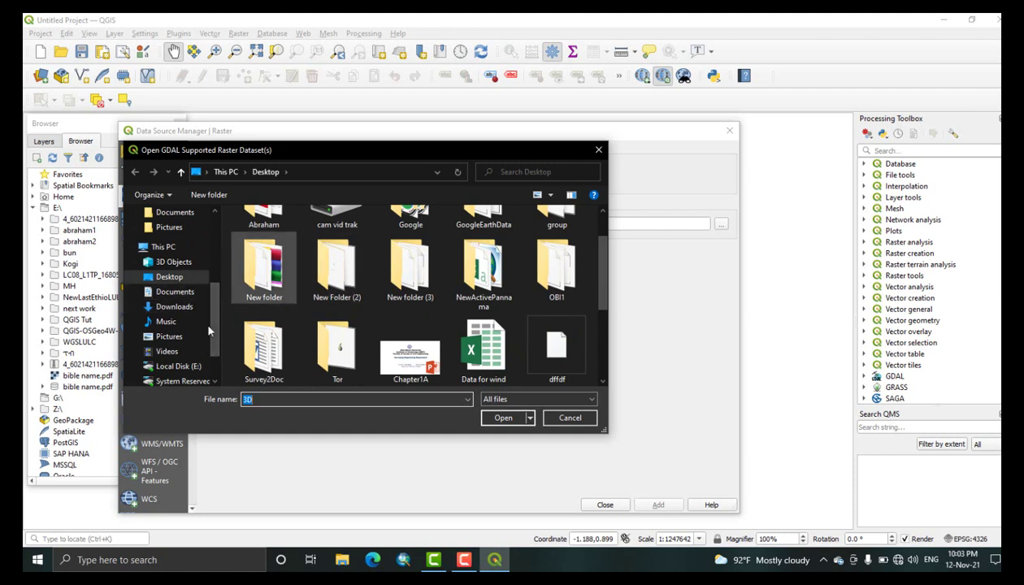
{"action": "scroll", "coordinate": [190, 360], "scroll_direction": "down", "scroll_amount": 1}
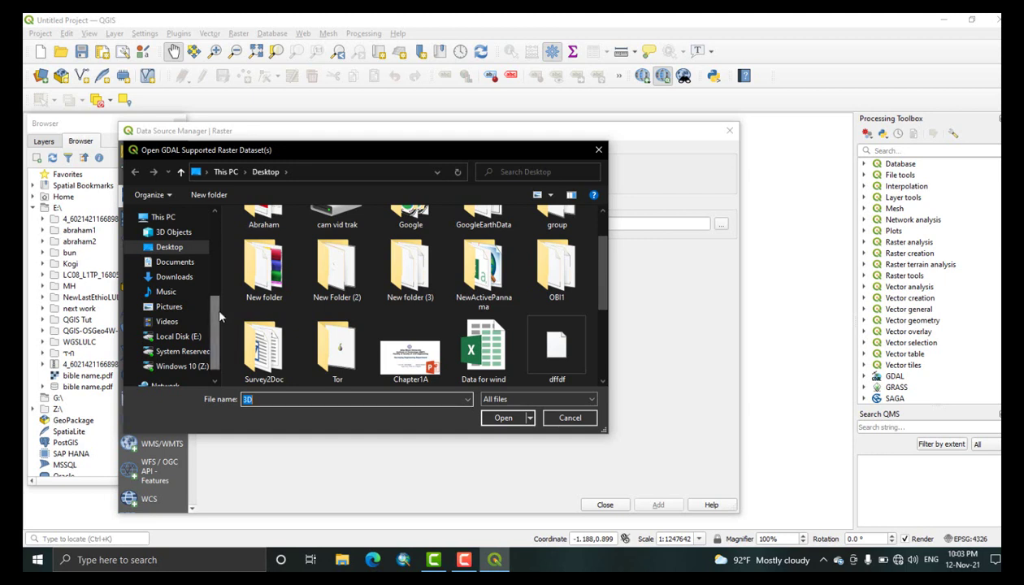
{"action": "scroll", "coordinate": [216, 311], "scroll_direction": "down", "scroll_amount": 1}
{"action": "left_click", "coordinate": [188, 318]}
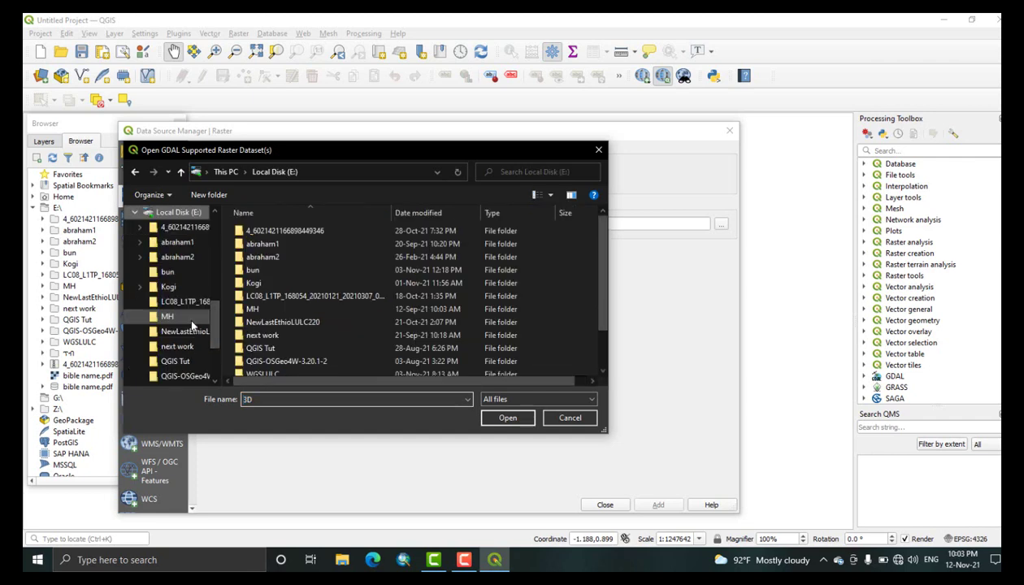
- Examine the files in the QGIS Tut folder, and leave the file chooser and Data Source Manager without adding anything
{"action": "scroll", "coordinate": [264, 346], "scroll_direction": "down", "scroll_amount": 1}
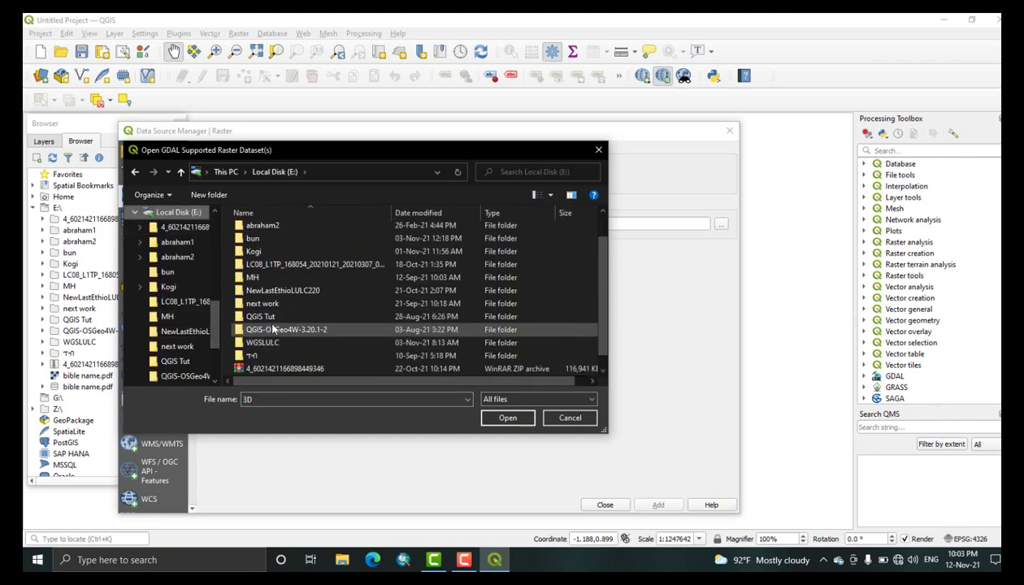
{"action": "double_click", "coordinate": [270, 318]}
{"action": "scroll", "coordinate": [276, 313], "scroll_direction": "down", "scroll_amount": 5}
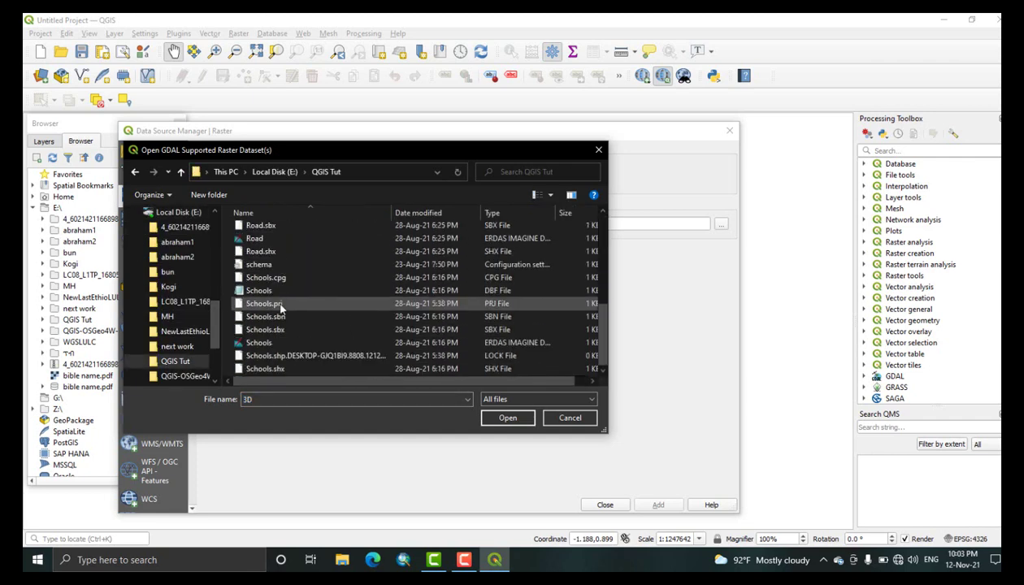
{"action": "scroll", "coordinate": [280, 307], "scroll_direction": "up", "scroll_amount": 2}
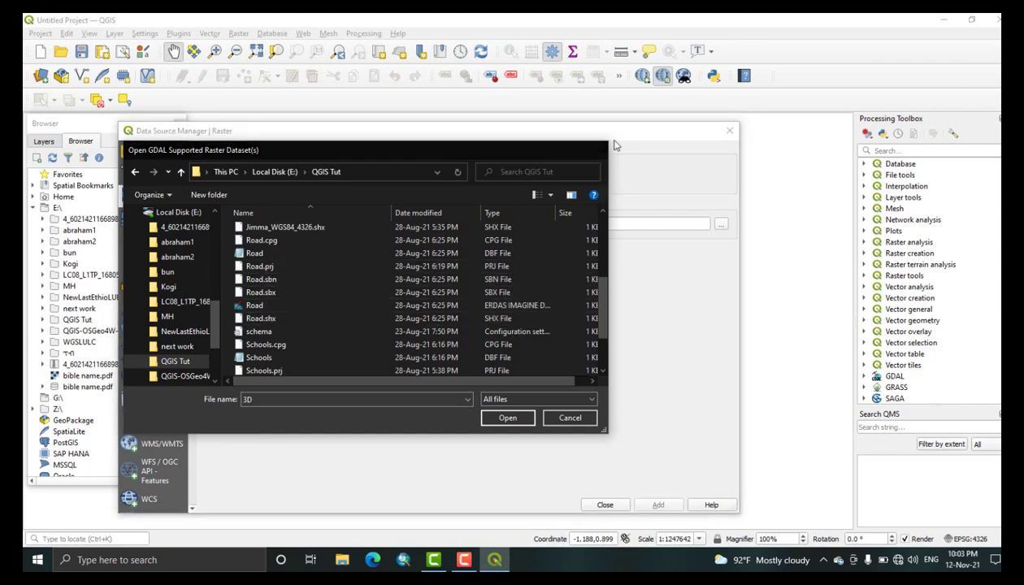
{"action": "key", "text": "Escape"}
{"action": "left_click", "coordinate": [729, 130]}
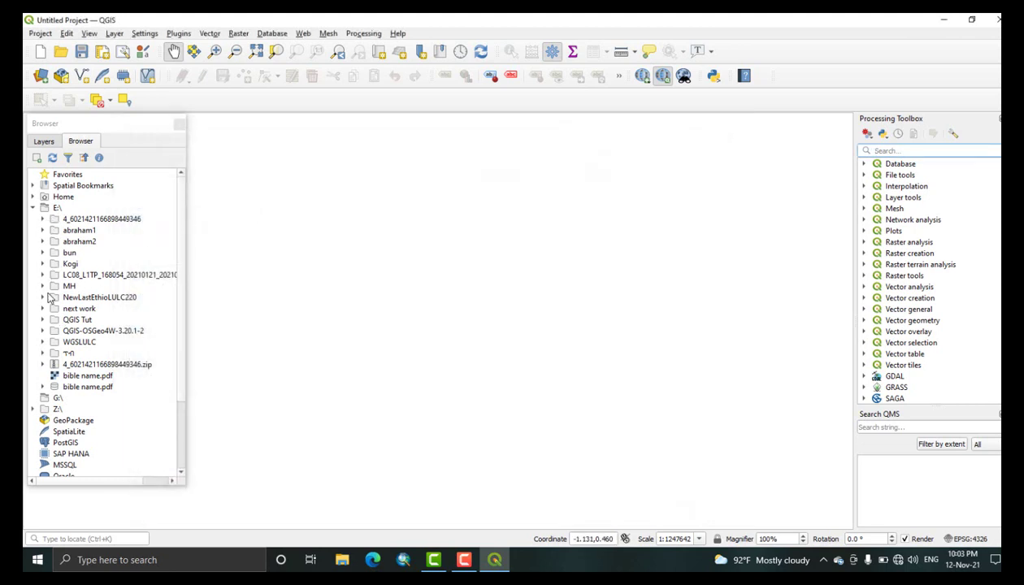
- Expand the QGIS Tut folder in the Browser and go through its Jimma_WGS84_4326, Road and Schools shapefiles
{"action": "left_click", "coordinate": [42, 320]}
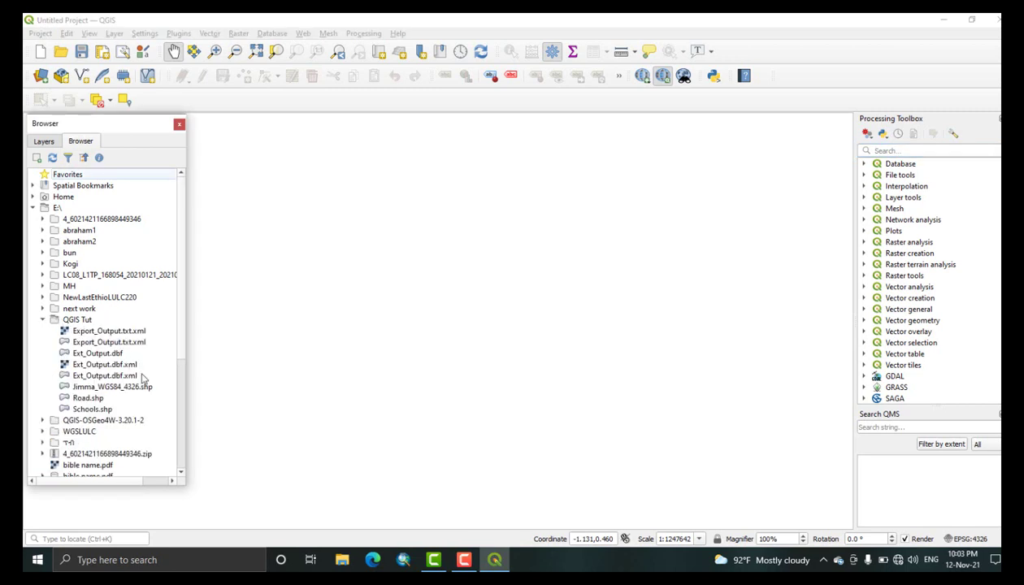
{"action": "left_click_drag", "start_coordinate": [182, 341], "coordinate": [182, 406]}
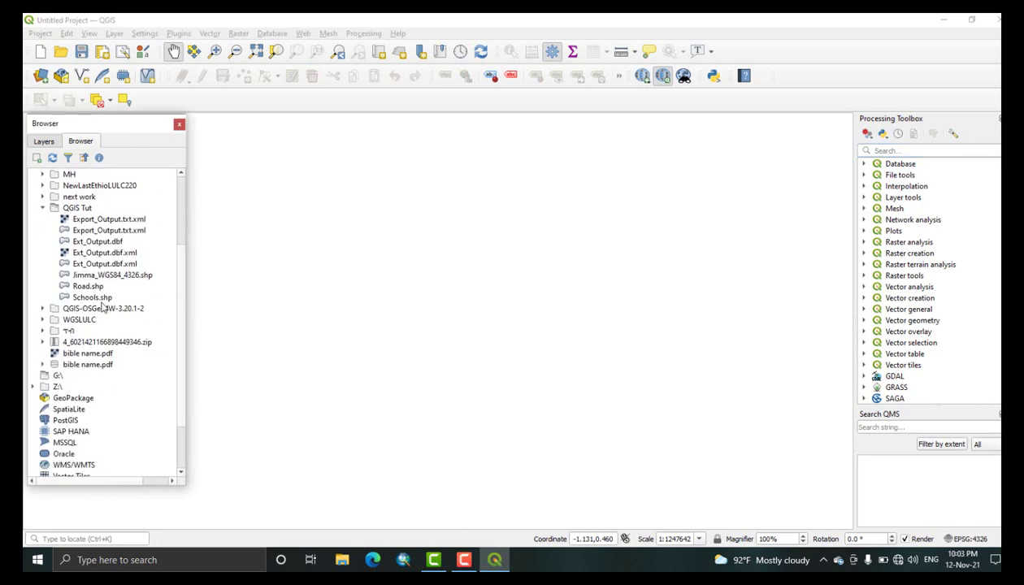
{"action": "left_click", "coordinate": [79, 277]}
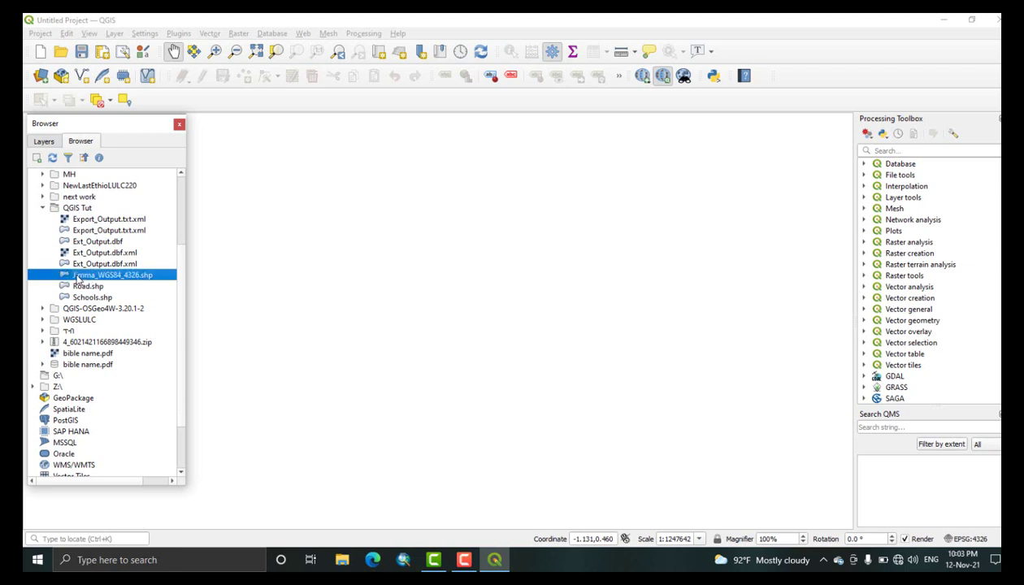
{"action": "left_click", "coordinate": [78, 289]}
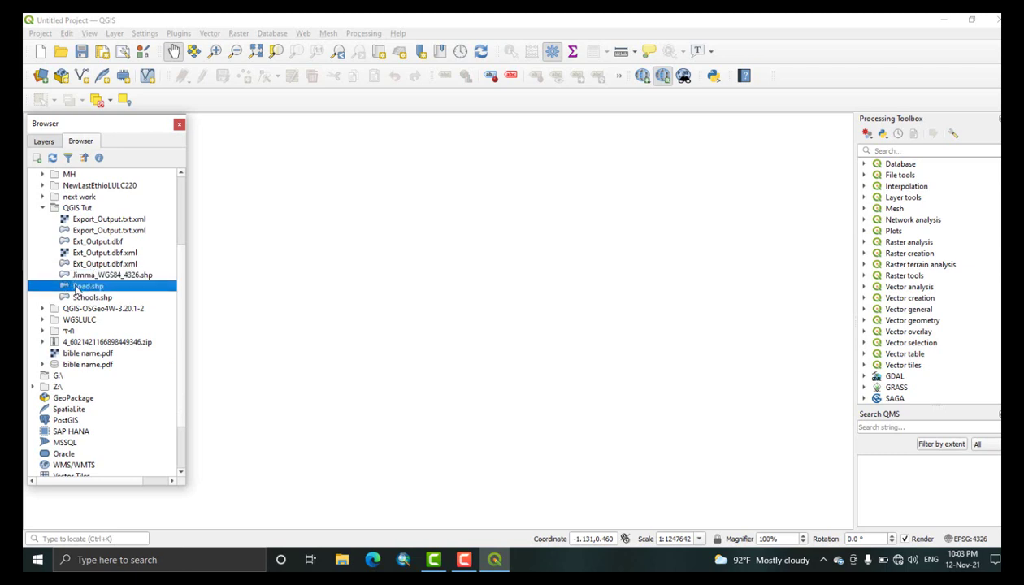
{"action": "left_click", "coordinate": [78, 298]}
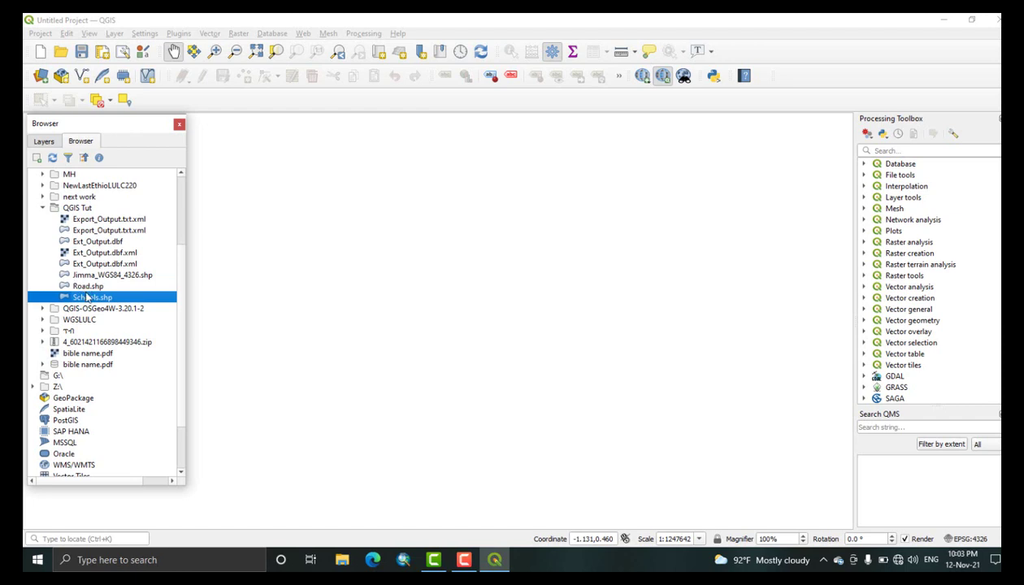
- Add Schools.shp, Road.shp and Jimma_WGS84_4326.shp from the Browser to the map canvas, in that order
{"action": "left_click_drag", "start_coordinate": [87, 298], "coordinate": [421, 287]}
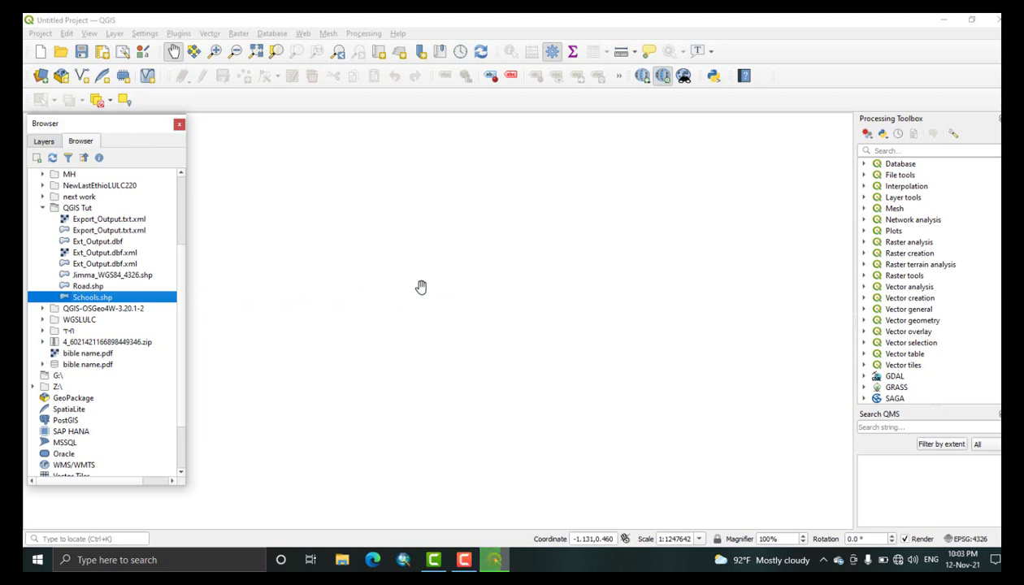
{"action": "scroll", "coordinate": [420, 266], "scroll_direction": "down", "scroll_amount": 5}
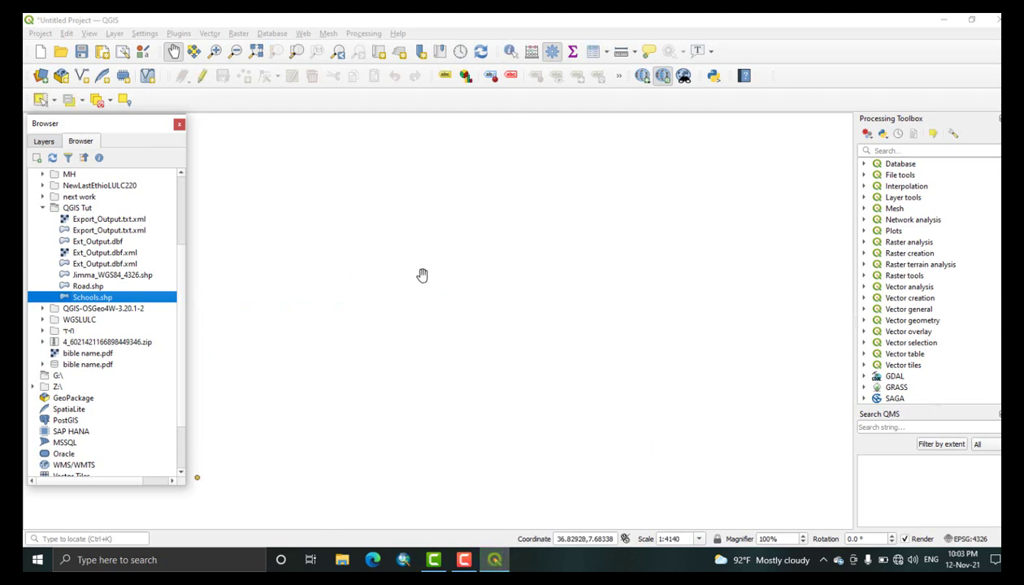
{"action": "scroll", "coordinate": [412, 290], "scroll_direction": "up", "scroll_amount": 2}
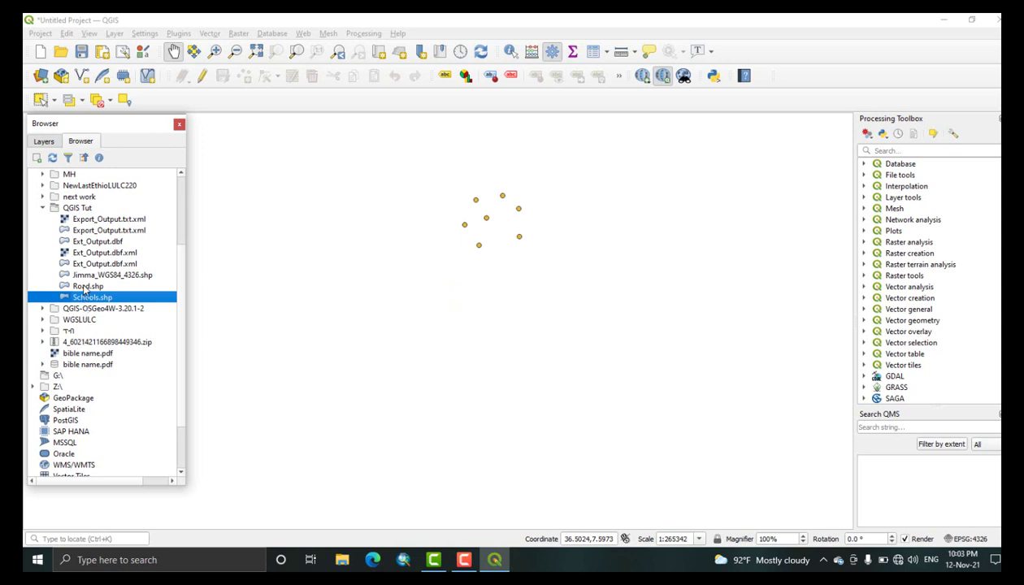
{"action": "left_click_drag", "start_coordinate": [84, 289], "coordinate": [390, 268]}
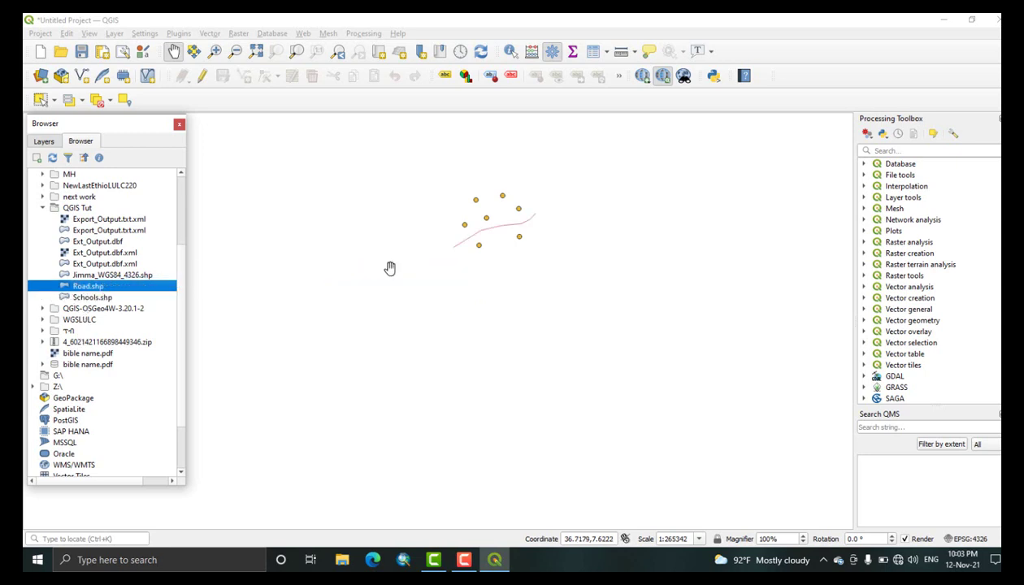
{"action": "left_click_drag", "start_coordinate": [89, 275], "coordinate": [398, 278]}
- Collapse the QGIS Tut folder in the Browser and inspect the Jimma polygon on the map
{"action": "scroll", "coordinate": [67, 255], "scroll_direction": "up", "scroll_amount": 2}
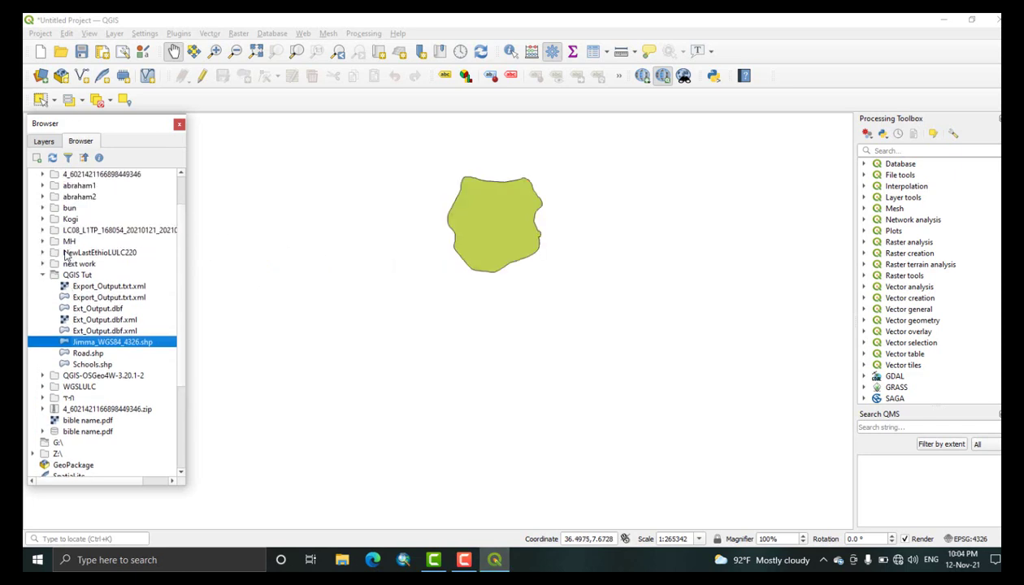
{"action": "scroll", "coordinate": [82, 224], "scroll_direction": "up", "scroll_amount": 2}
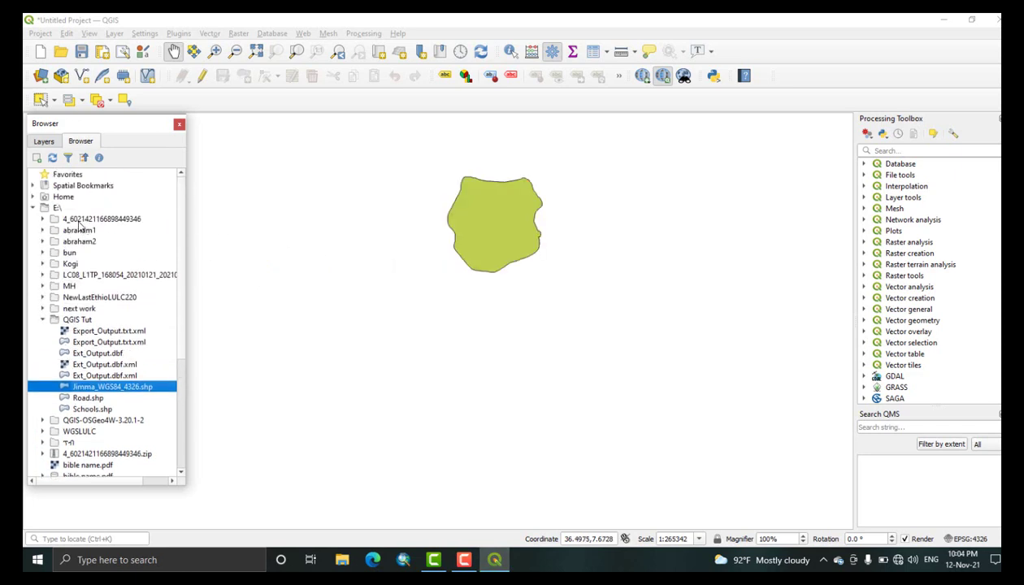
{"action": "scroll", "coordinate": [68, 325], "scroll_direction": "down", "scroll_amount": 1}
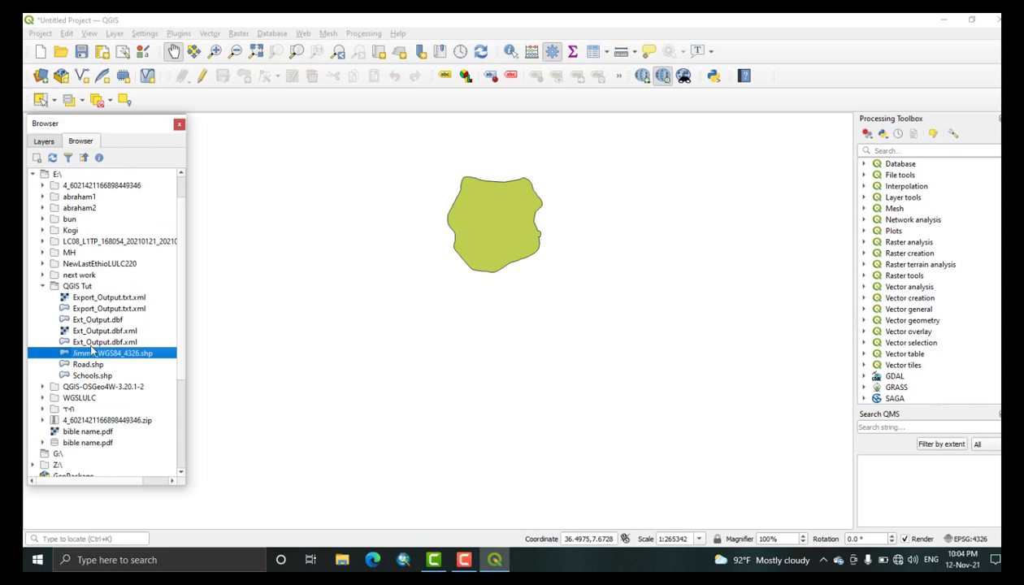
{"action": "left_click", "coordinate": [44, 286]}
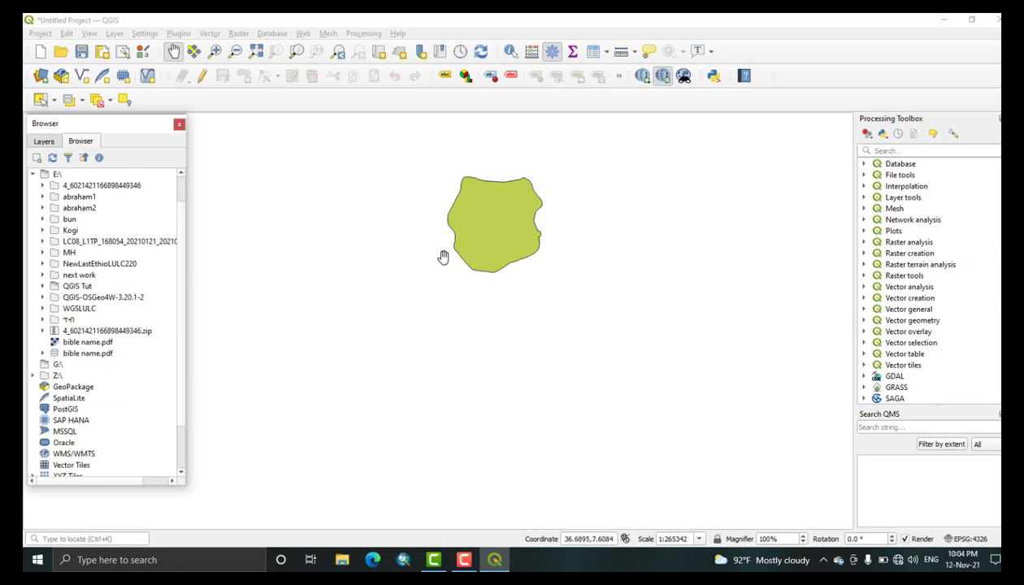
{"action": "left_click_drag", "start_coordinate": [461, 274], "coordinate": [443, 278]}
{"action": "scroll", "coordinate": [434, 300], "scroll_direction": "down", "scroll_amount": 3}
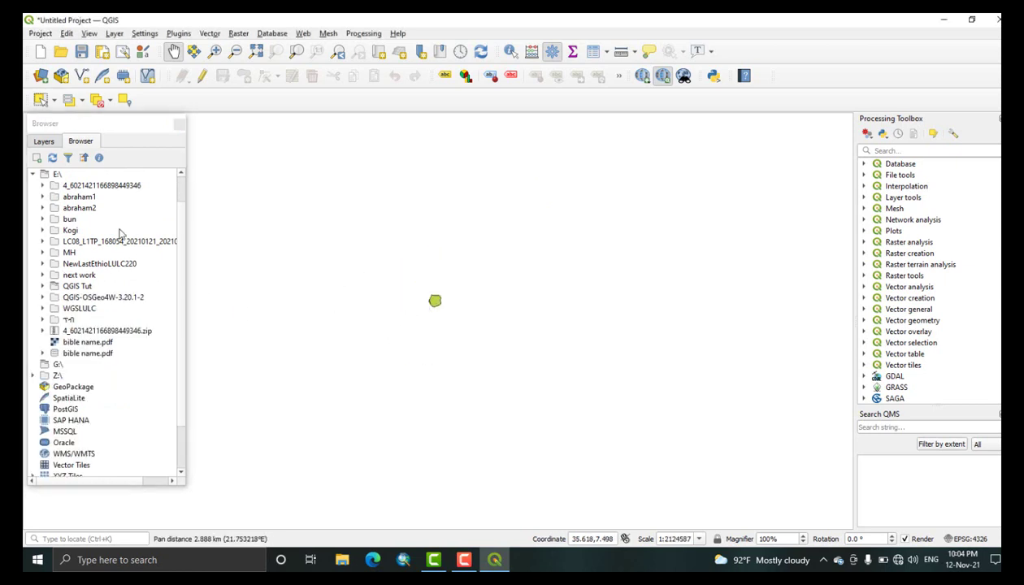
- Bring up the Layers panel and check the Road and Schools layers against the map
{"action": "left_click", "coordinate": [46, 143]}
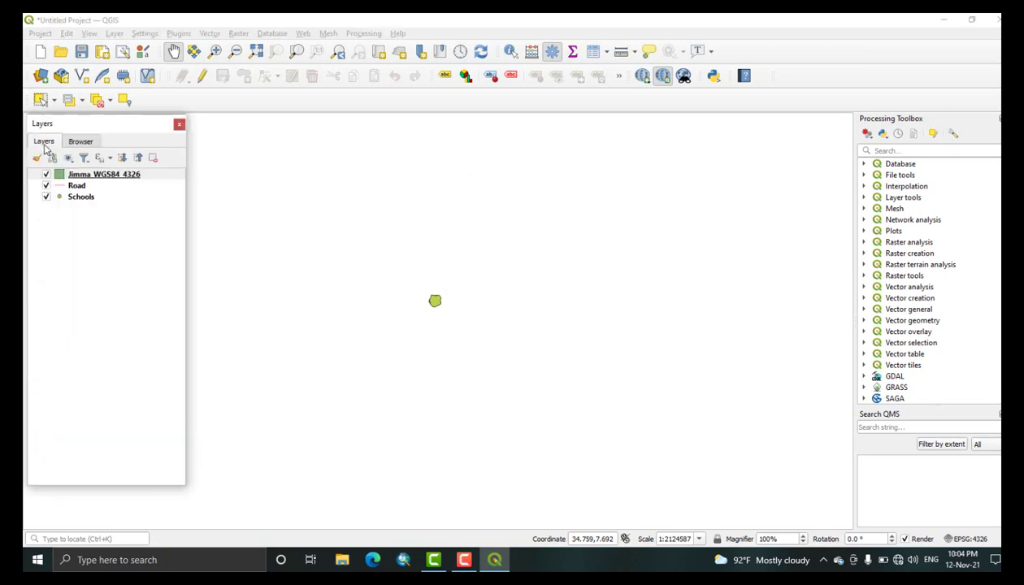
{"action": "left_click", "coordinate": [79, 187]}
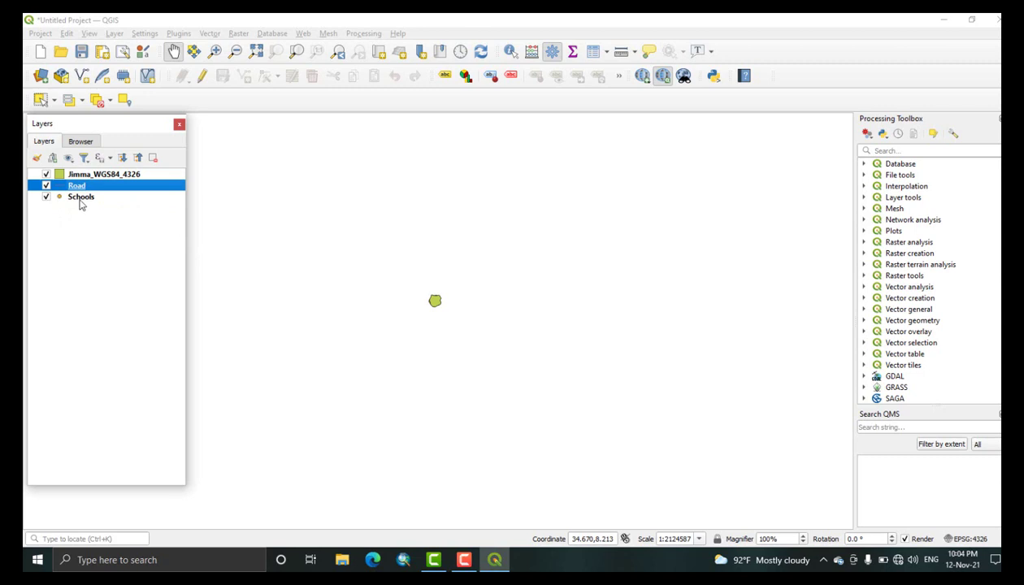
{"action": "left_click", "coordinate": [79, 199]}
{"action": "scroll", "coordinate": [439, 297], "scroll_direction": "down", "scroll_amount": 2}
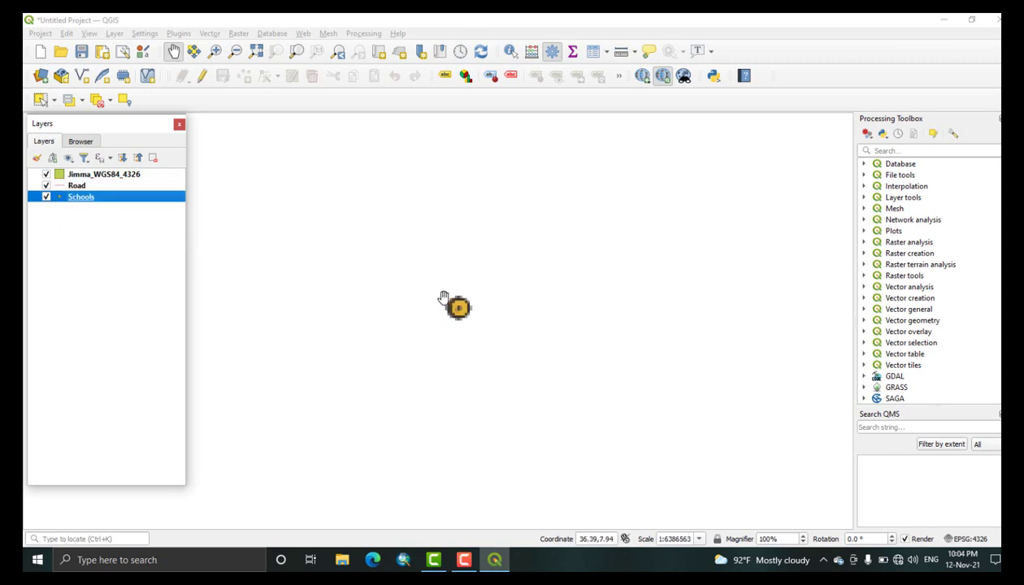
{"action": "left_click_drag", "start_coordinate": [494, 318], "coordinate": [116, 203]}
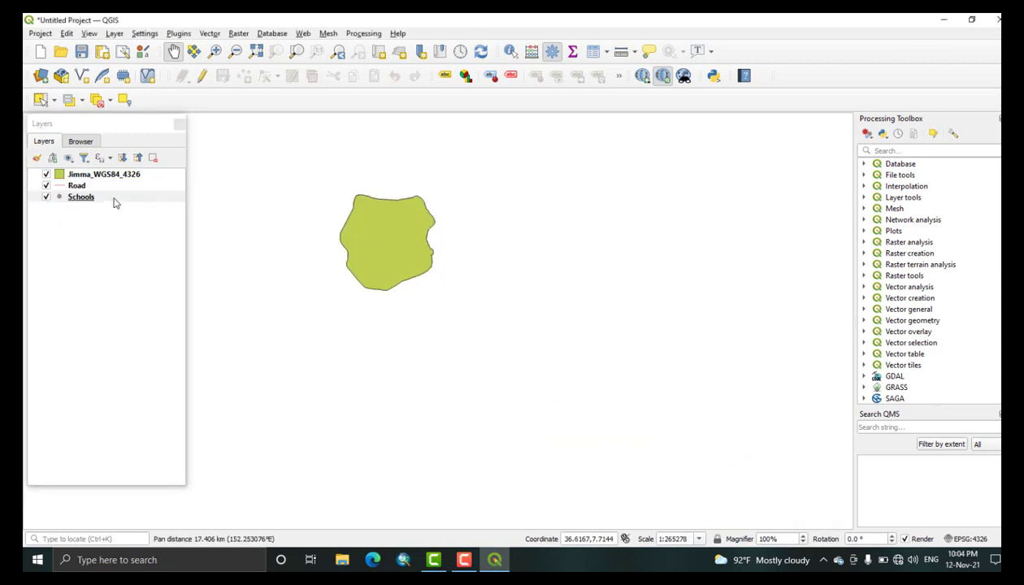
- In the Jimma_WGS84_4326 layer's symbology, change the Simple Fill symbol layer type to Outline: Simple Line
{"action": "left_click", "coordinate": [81, 174]}
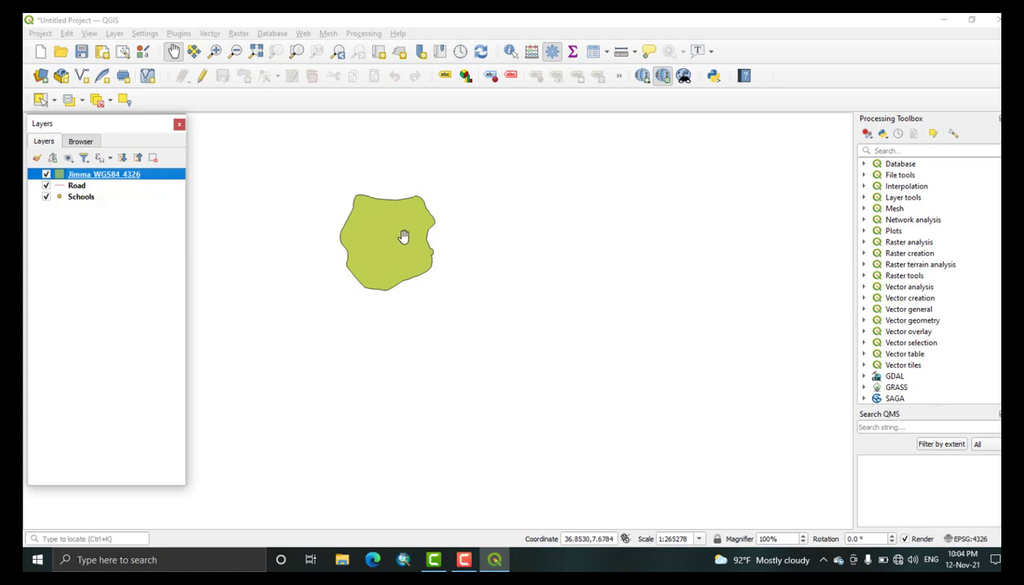
{"action": "scroll", "coordinate": [378, 225], "scroll_direction": "down", "scroll_amount": 2}
{"action": "scroll", "coordinate": [379, 225], "scroll_direction": "up", "scroll_amount": 4}
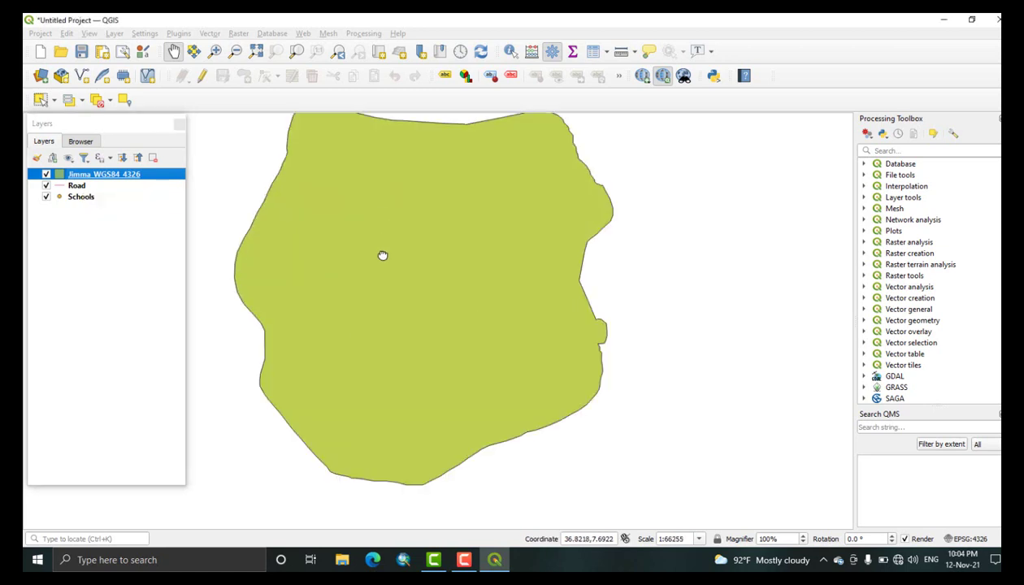
{"action": "left_click_drag", "start_coordinate": [377, 223], "coordinate": [376, 267]}
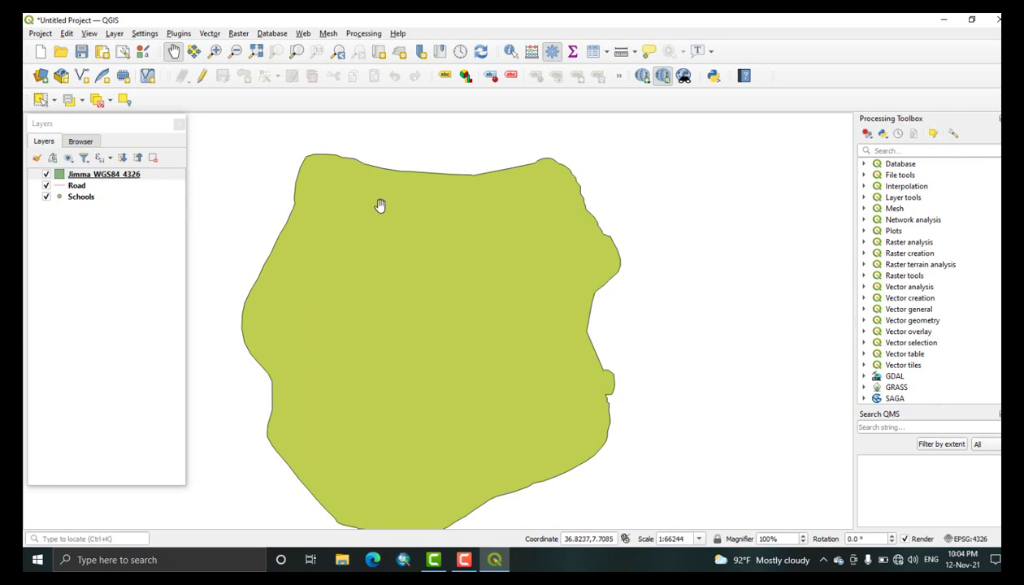
{"action": "right_click", "coordinate": [103, 181]}
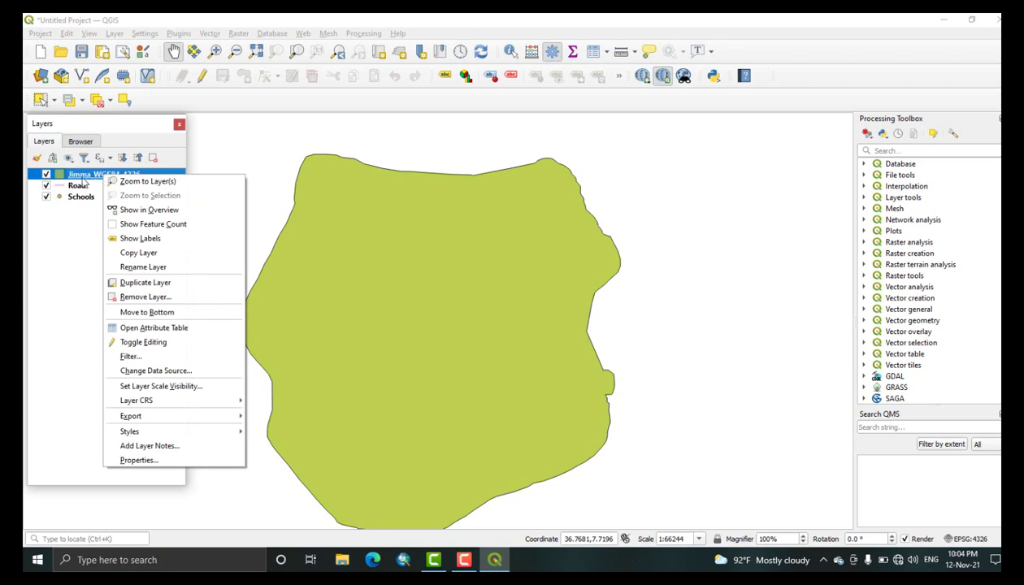
{"action": "left_click", "coordinate": [152, 462]}
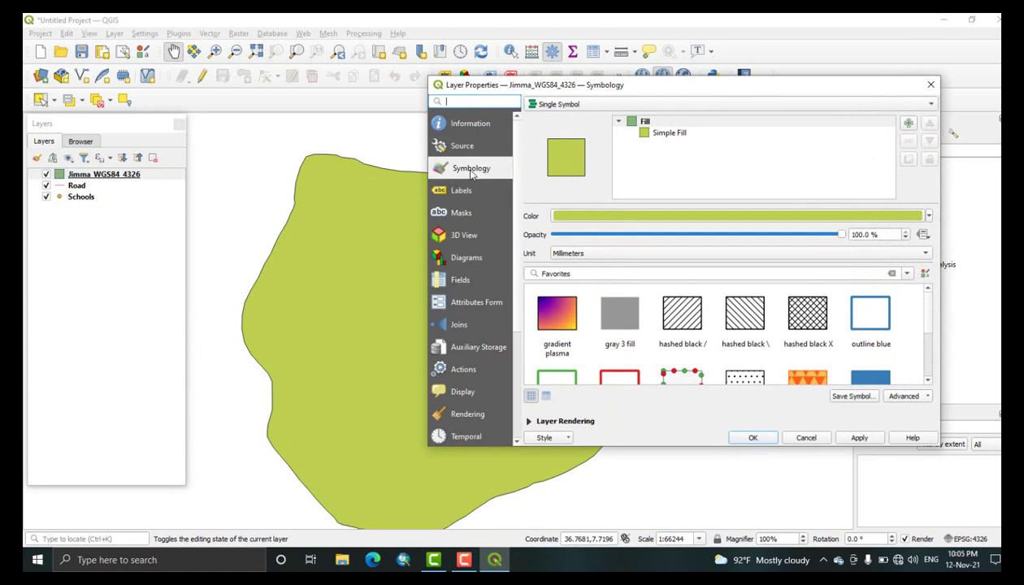
{"action": "left_click", "coordinate": [661, 133]}
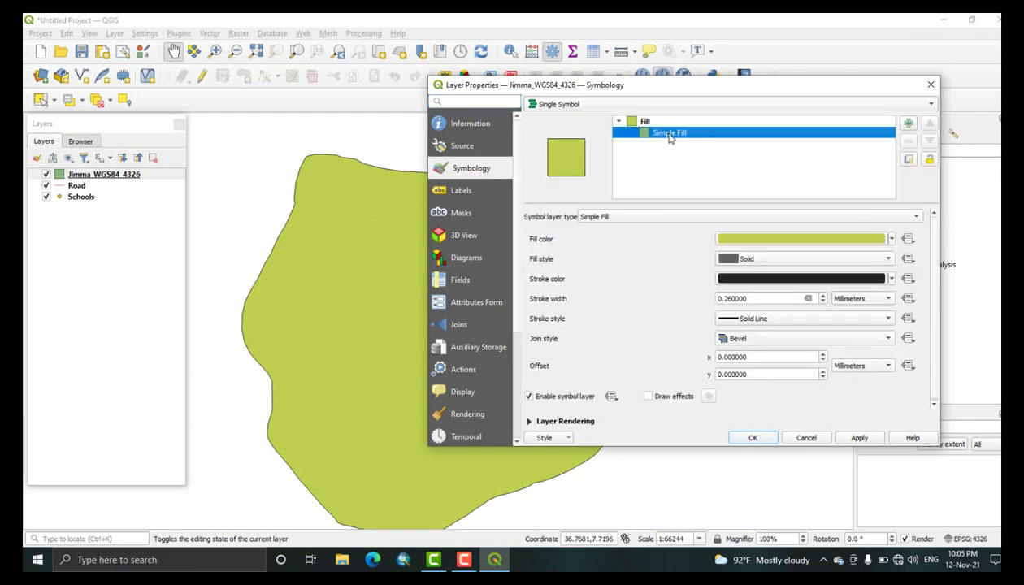
{"action": "left_click", "coordinate": [658, 217]}
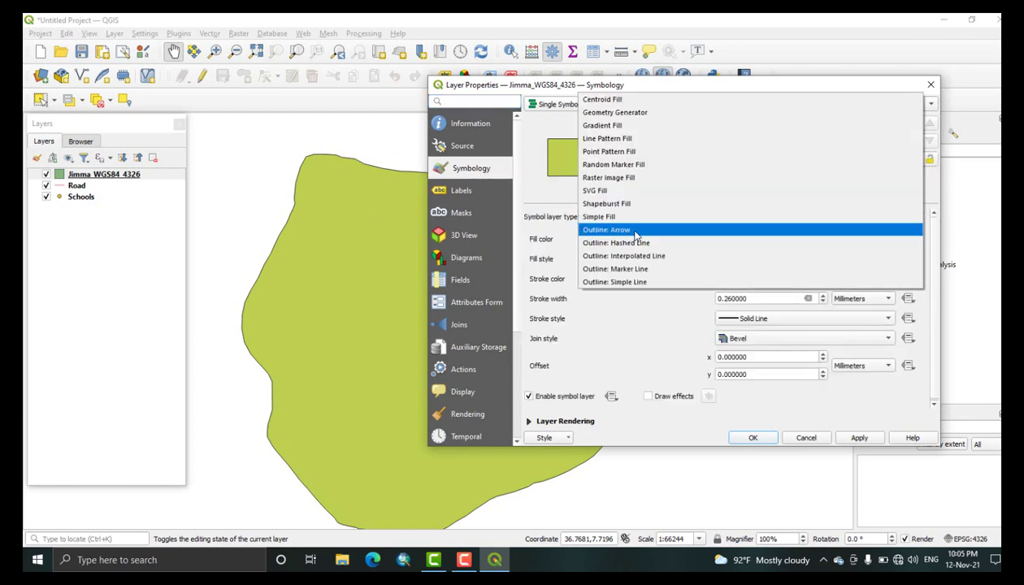
{"action": "left_click", "coordinate": [624, 283]}
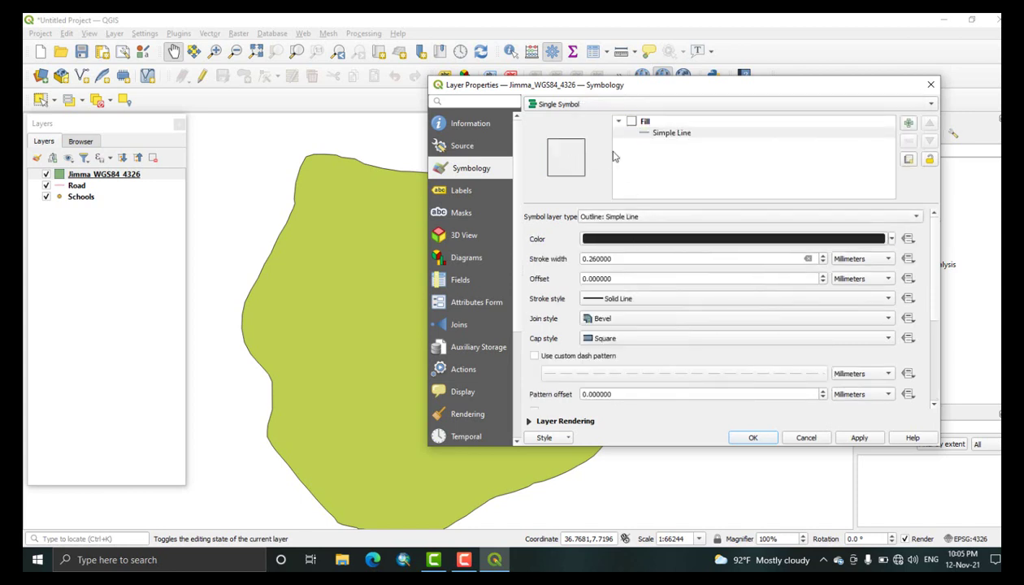
{"action": "left_click", "coordinate": [891, 238]}
{"action": "mouse_move", "coordinate": [687, 317]}
{"action": "left_mouse_down"}
{"action": "mouse_move", "coordinate": [678, 268]}
{"action": "mouse_move", "coordinate": [686, 280]}
{"action": "mouse_move", "coordinate": [666, 258]}
{"action": "mouse_move", "coordinate": [627, 257]}
{"action": "mouse_move", "coordinate": [678, 269]}
{"action": "mouse_move", "coordinate": [697, 301]}
{"action": "left_mouse_up"}
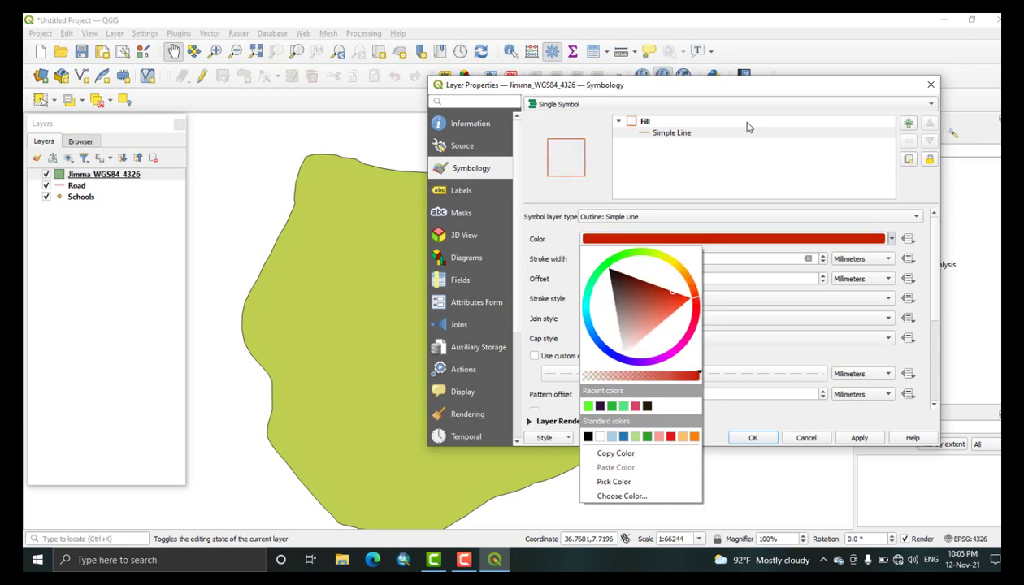
{"action": "left_click", "coordinate": [902, 188]}
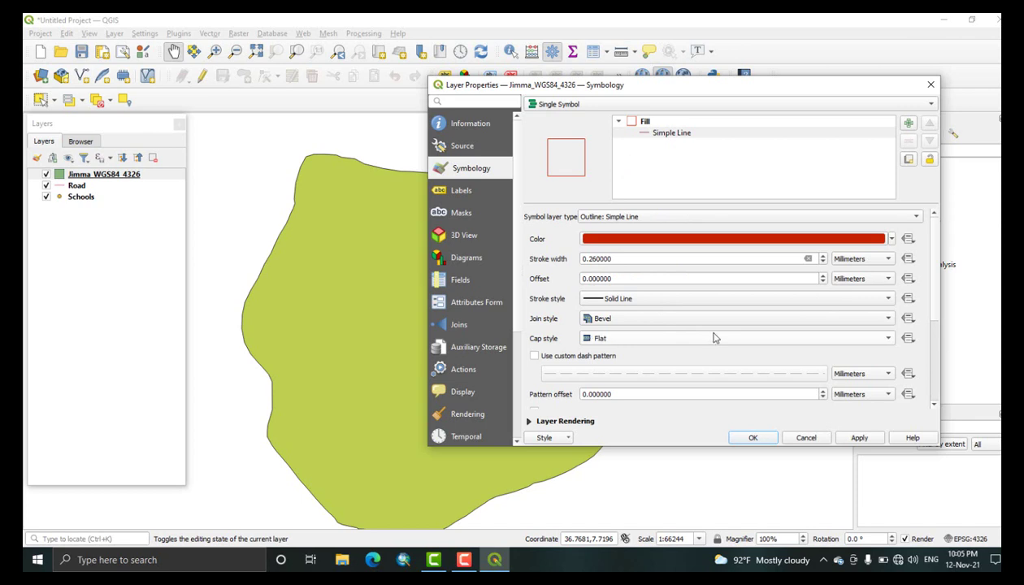
{"action": "scroll", "coordinate": [822, 336], "scroll_direction": "down", "scroll_amount": 2}
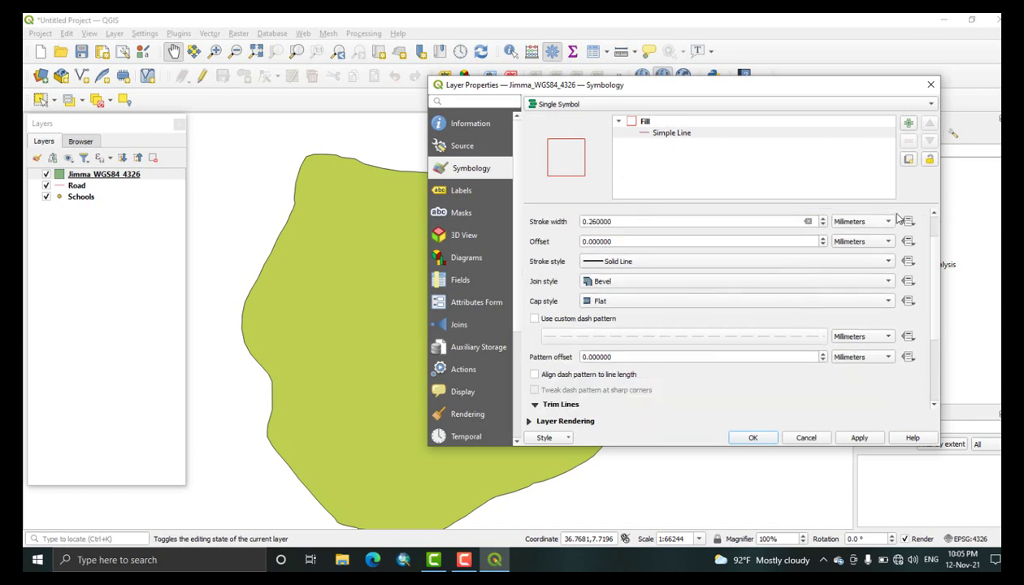
{"action": "scroll", "coordinate": [936, 242], "scroll_direction": "down", "scroll_amount": 6}
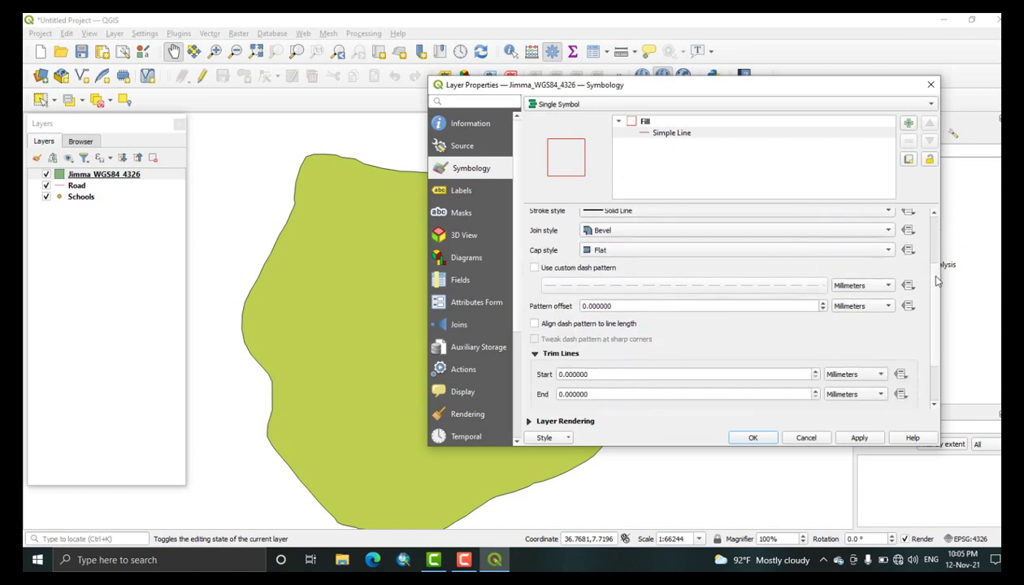
{"action": "scroll", "coordinate": [936, 329], "scroll_direction": "up", "scroll_amount": 8}
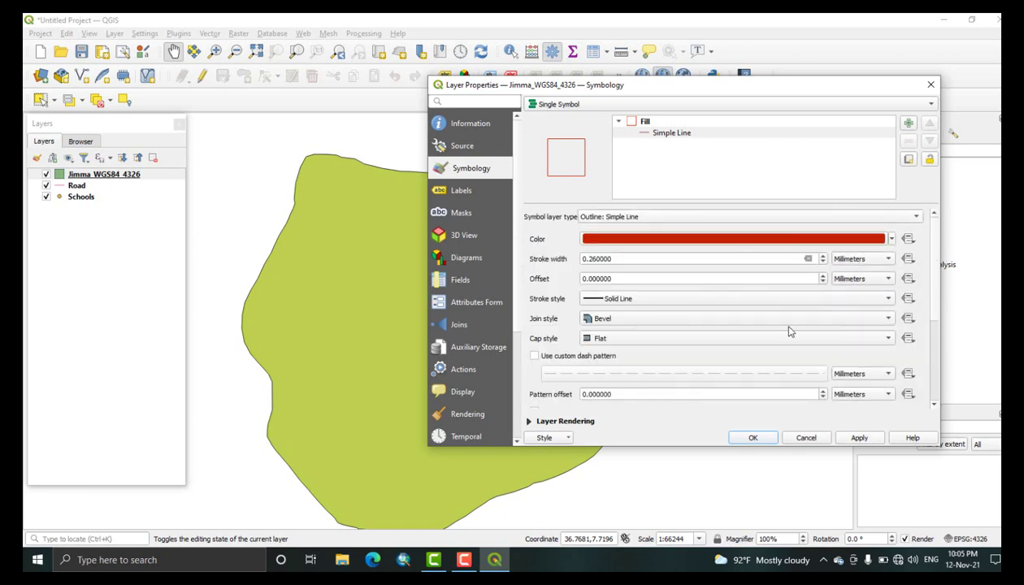
{"action": "left_click", "coordinate": [804, 435]}
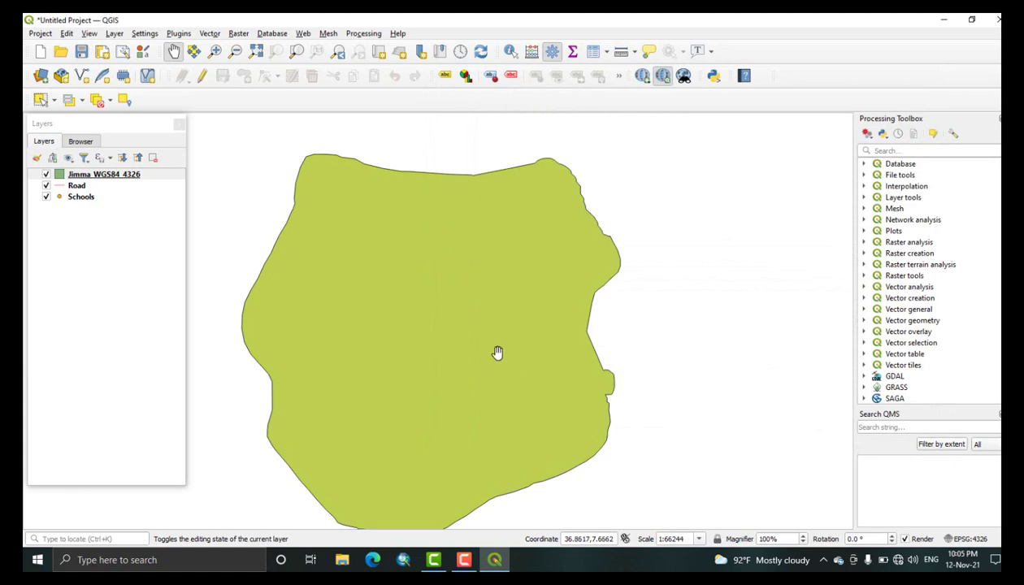
- Change the Jimma_WGS84_4326 layer's Simple Fill to Outline: Simple Line in its symbology and apply it to the map
{"action": "right_click", "coordinate": [95, 178]}
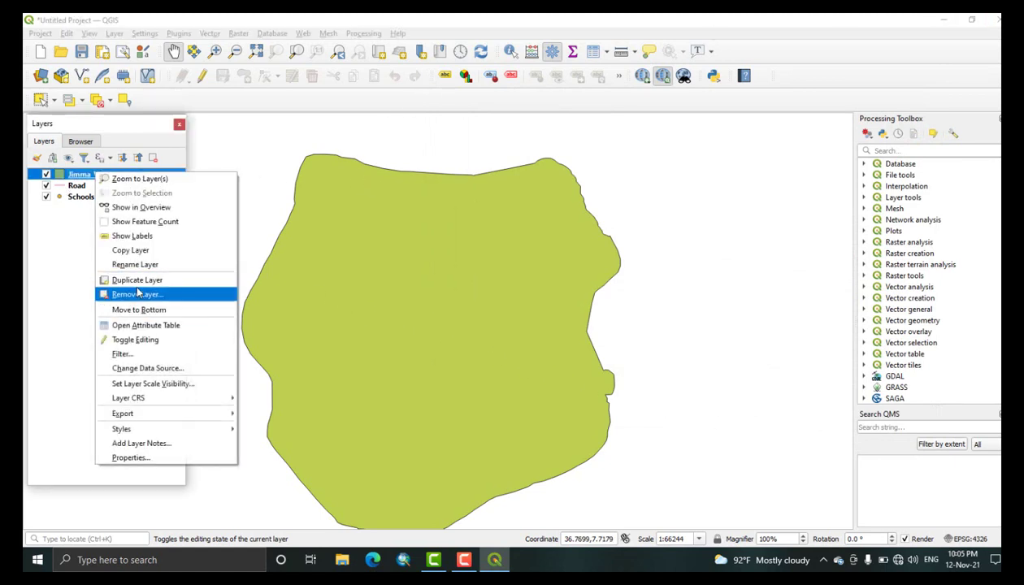
{"action": "left_click", "coordinate": [132, 457]}
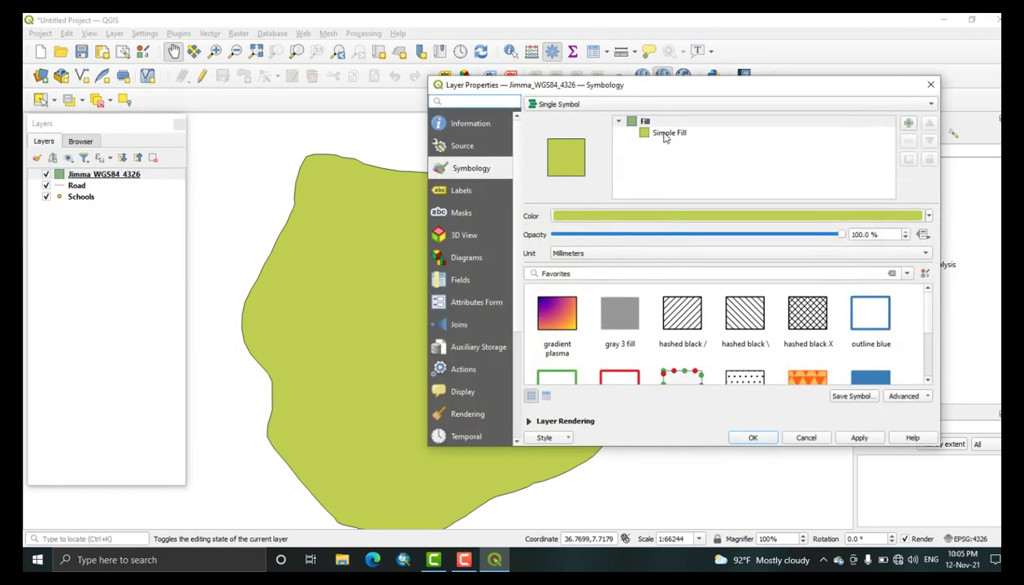
{"action": "left_click", "coordinate": [665, 134]}
{"action": "left_click", "coordinate": [635, 219]}
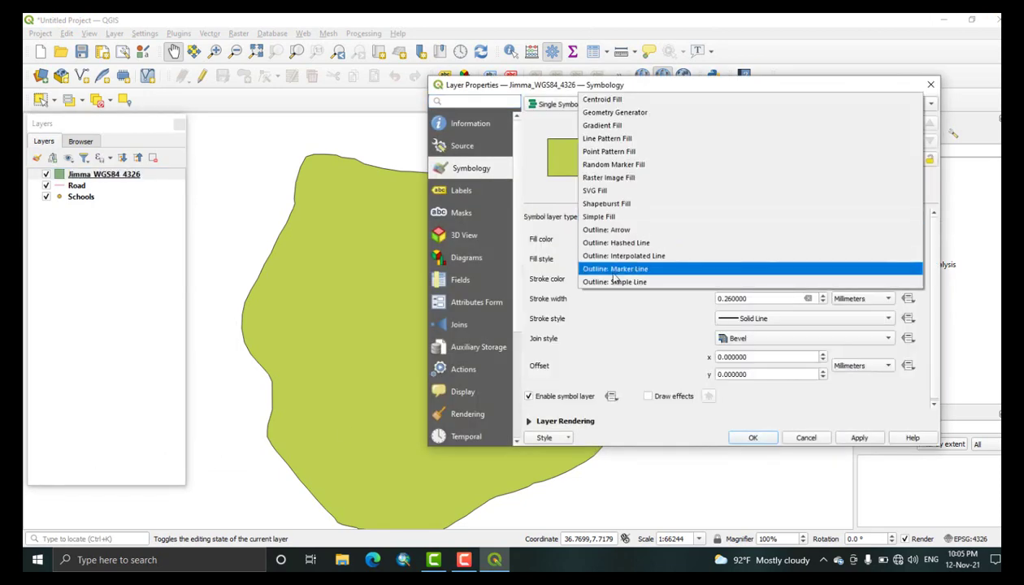
{"action": "left_click", "coordinate": [632, 282]}
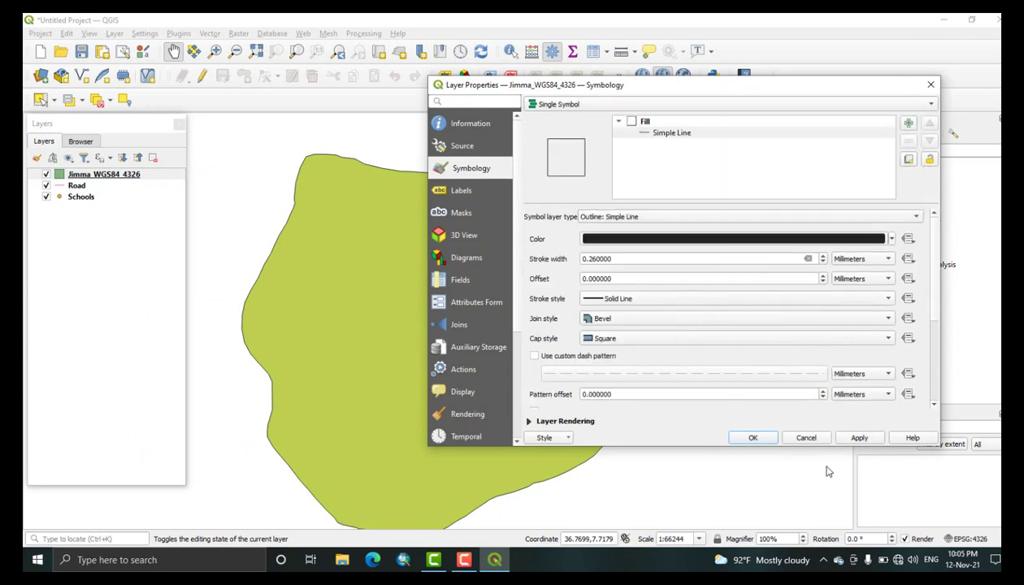
{"action": "left_click", "coordinate": [864, 437]}
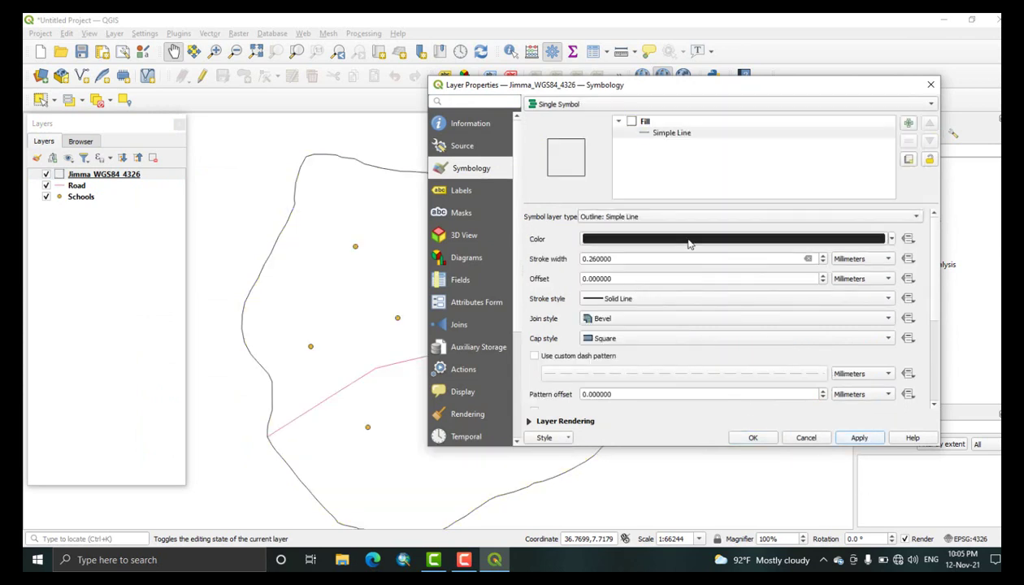
- Set the Jimma outline's line color to red, apply it and close the layer properties
{"action": "left_click", "coordinate": [874, 236]}
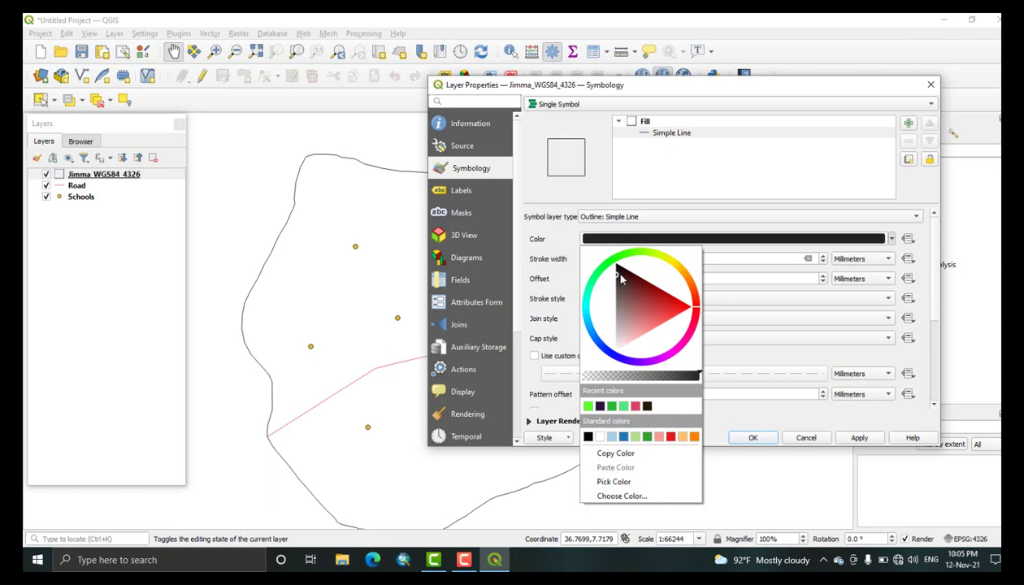
{"action": "left_click_drag", "start_coordinate": [620, 277], "coordinate": [672, 300]}
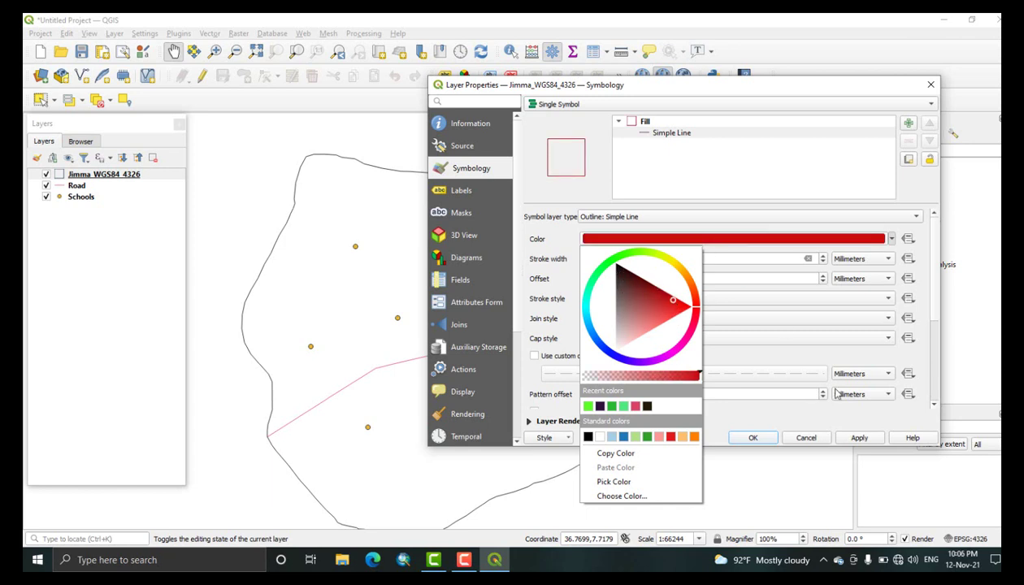
{"action": "left_click", "coordinate": [862, 438]}
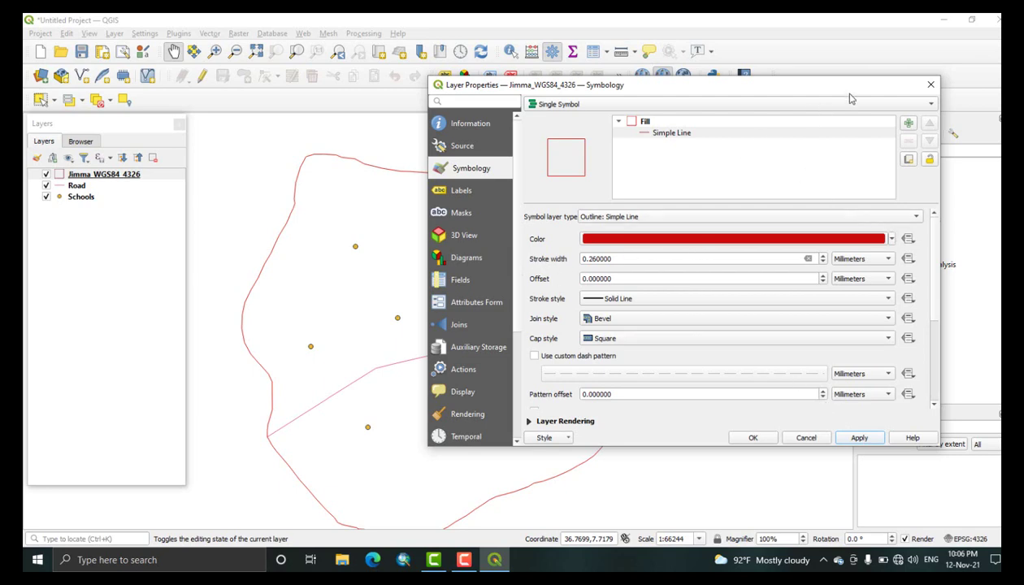
{"action": "left_click", "coordinate": [926, 85]}
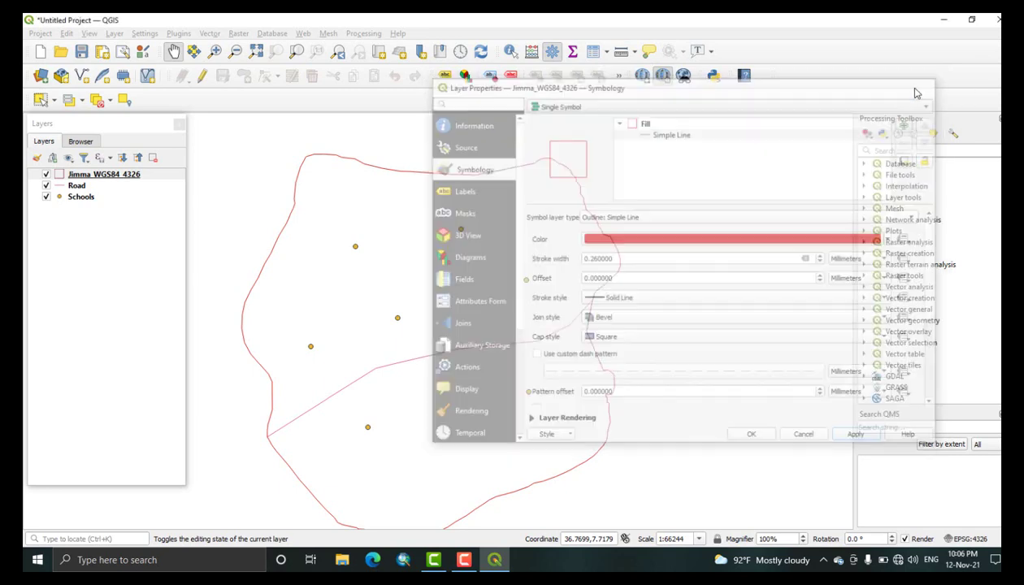
{"action": "left_click_drag", "start_coordinate": [372, 338], "coordinate": [418, 297]}
{"action": "left_click_drag", "start_coordinate": [238, 259], "coordinate": [244, 300]}
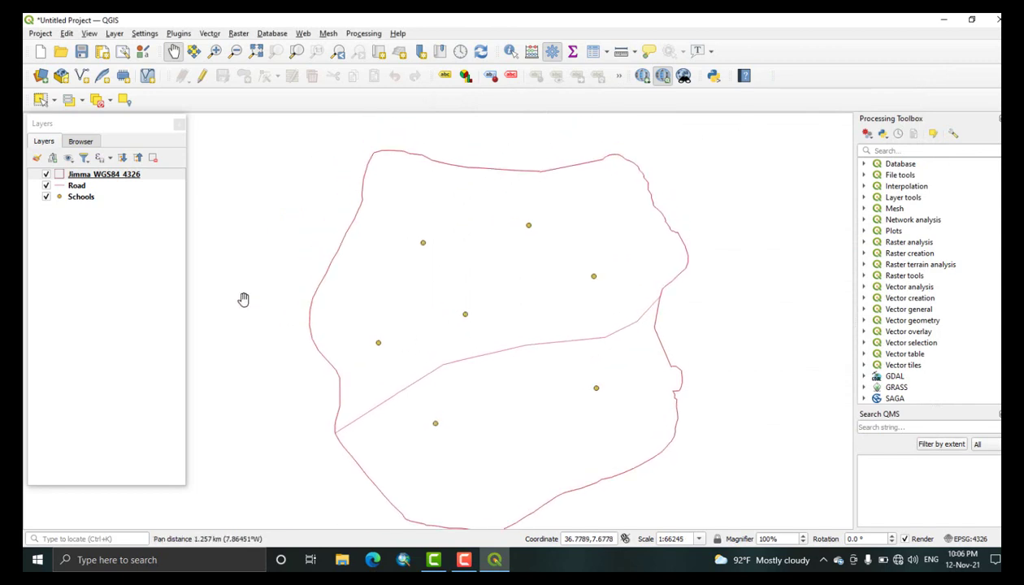
- Examine the Jimma_WGS84_4326 layer's attribute table, sorting it by Id, and close it again
{"action": "right_click", "coordinate": [94, 180]}
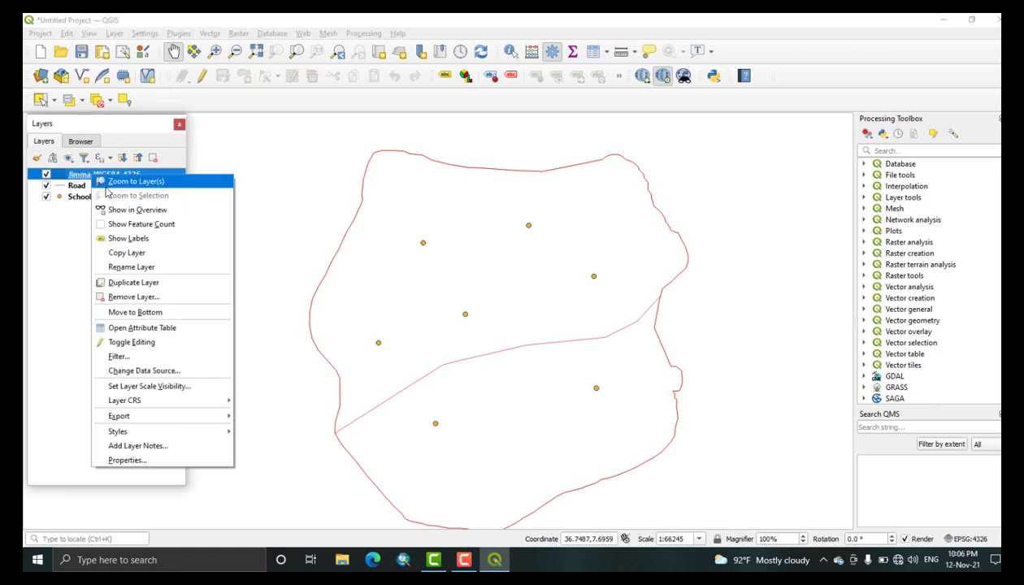
{"action": "left_click", "coordinate": [136, 330]}
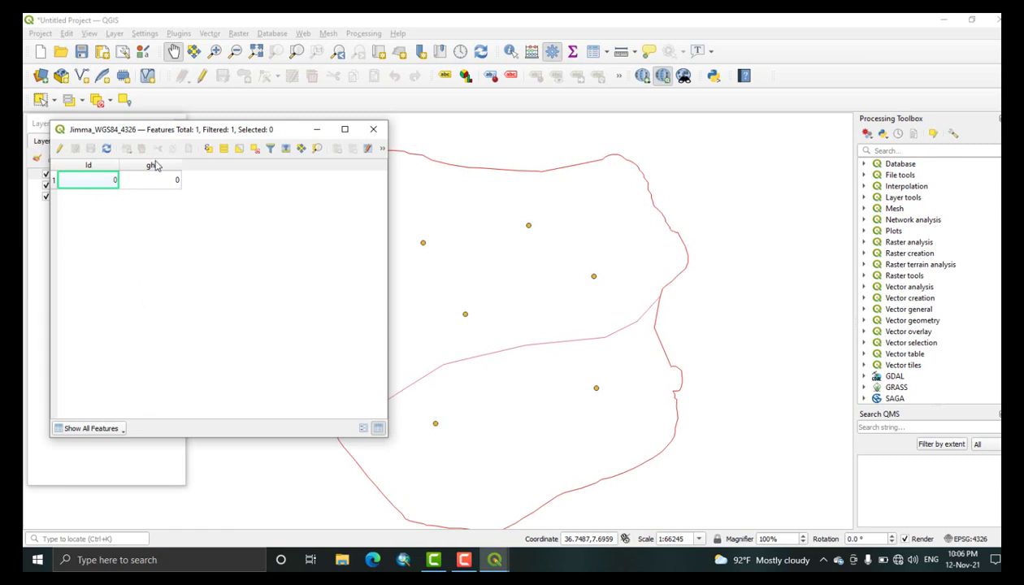
{"action": "left_click", "coordinate": [101, 166]}
{"action": "left_click_drag", "start_coordinate": [291, 134], "coordinate": [288, 217]}
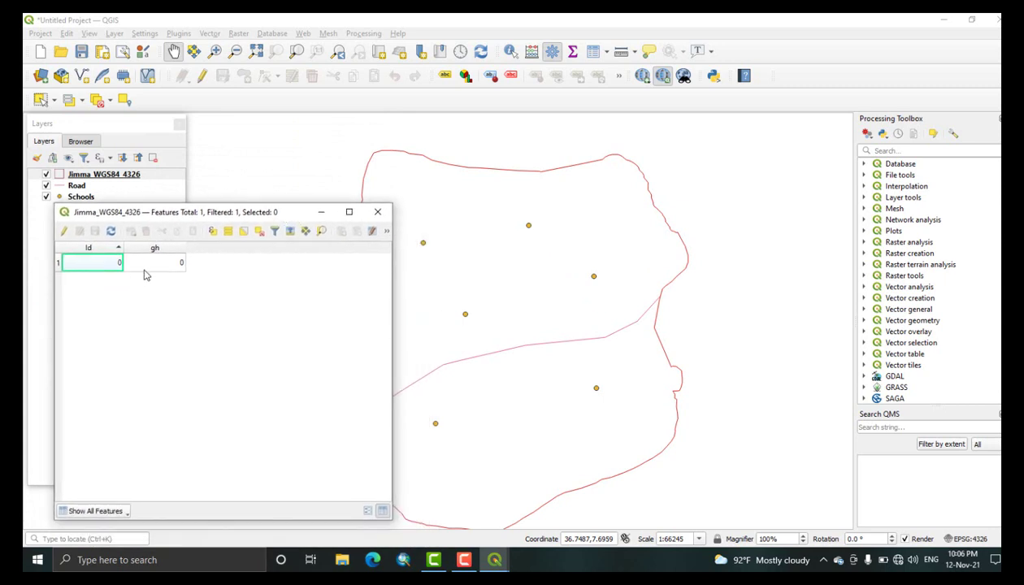
{"action": "left_click", "coordinate": [377, 211]}
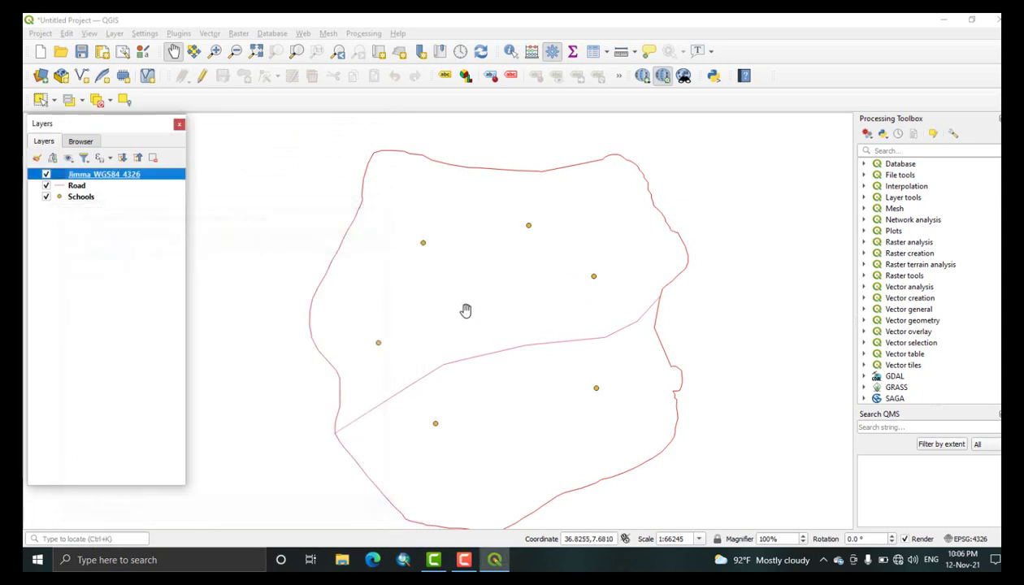
{"action": "left_click_drag", "start_coordinate": [455, 301], "coordinate": [444, 276]}
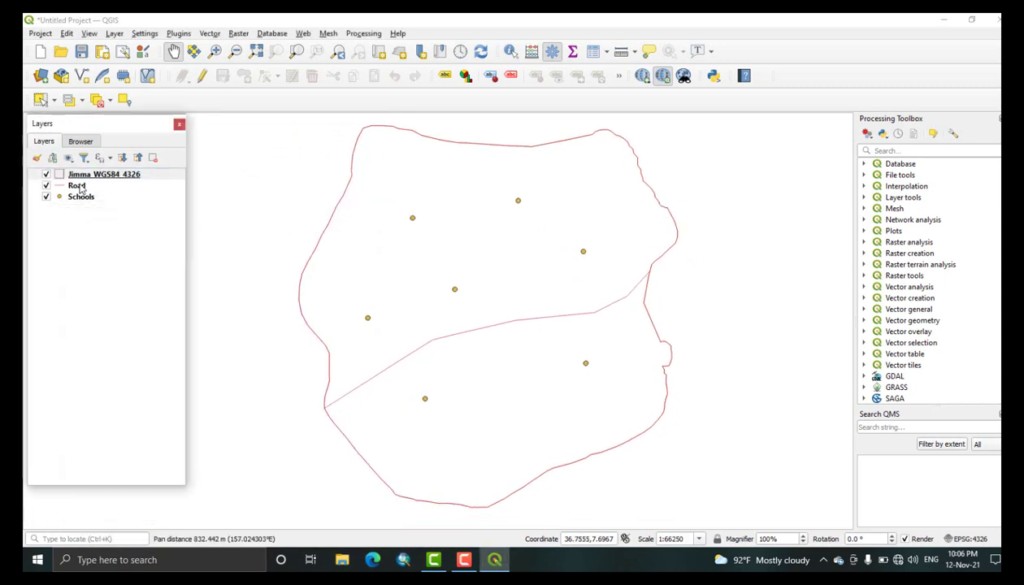
- Set the Road layer's Simple Line color to yellow in its symbology
{"action": "left_click", "coordinate": [81, 186]}
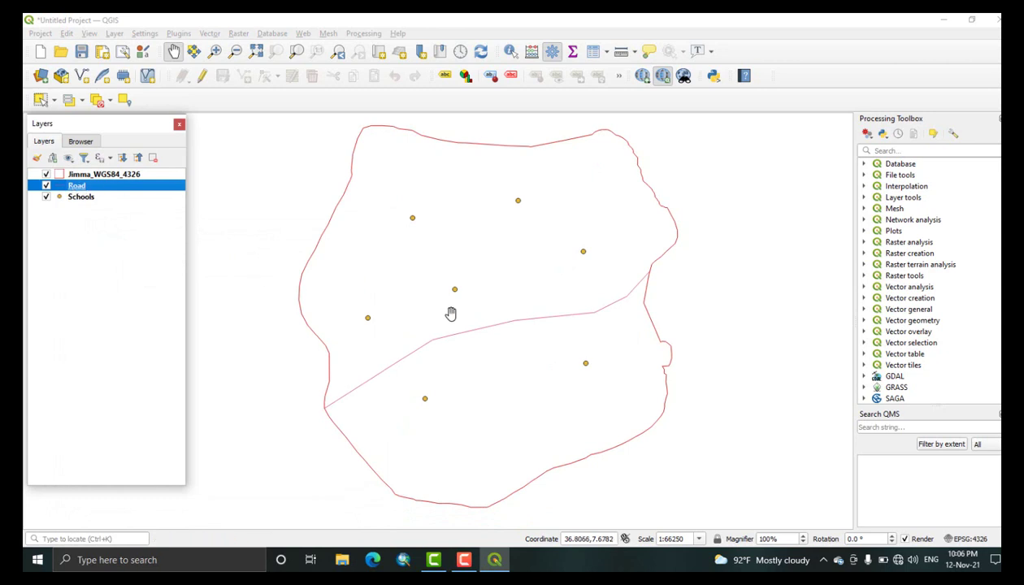
{"action": "left_click_drag", "start_coordinate": [449, 310], "coordinate": [435, 289]}
{"action": "right_click", "coordinate": [102, 191]}
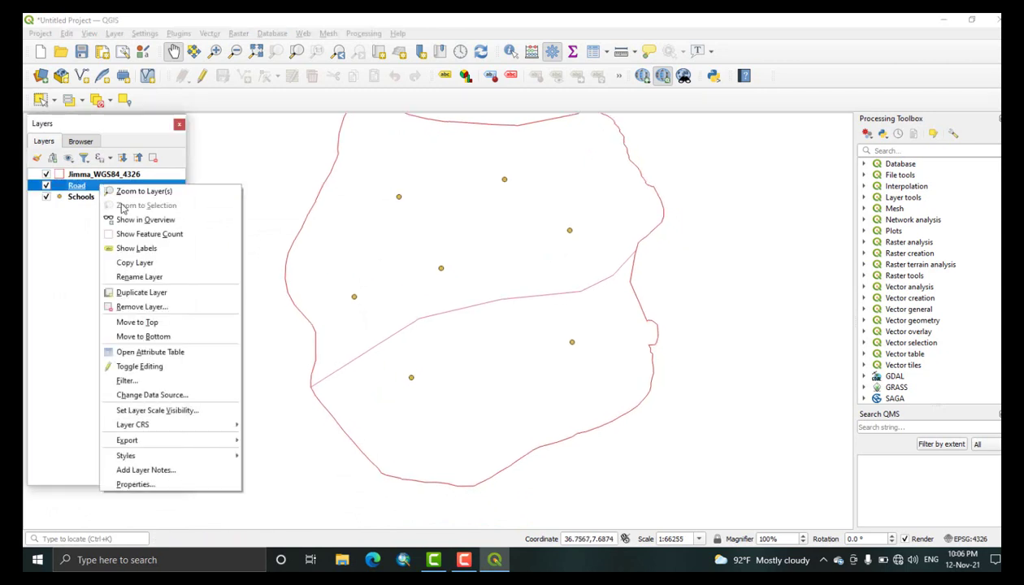
{"action": "left_click", "coordinate": [171, 484]}
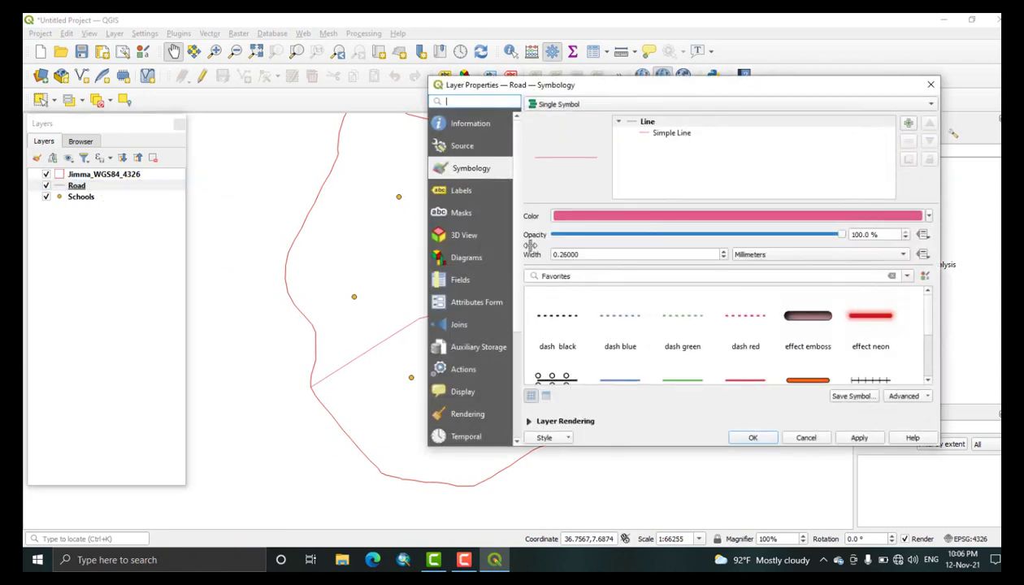
{"action": "left_click", "coordinate": [671, 134]}
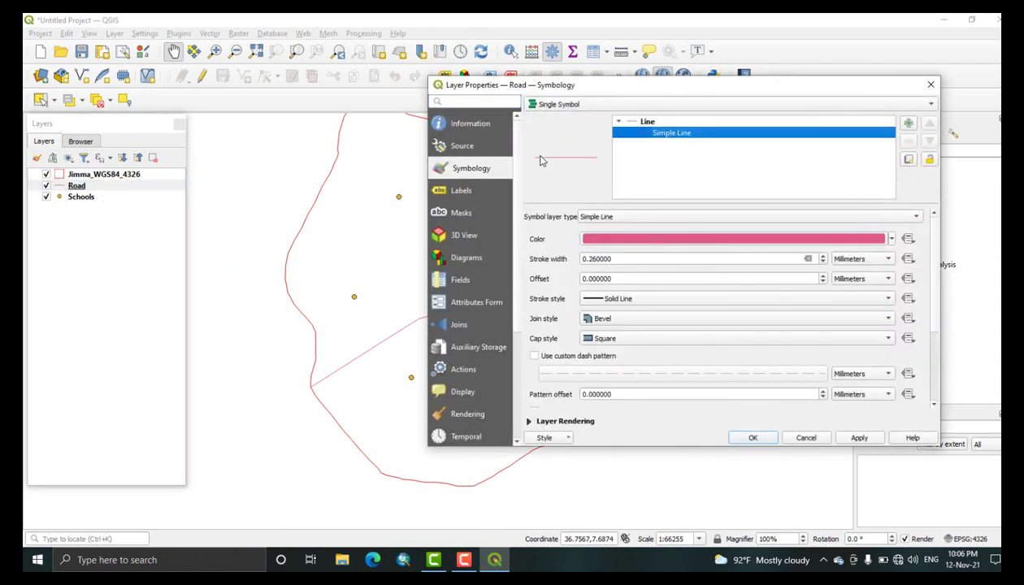
{"action": "left_click", "coordinate": [889, 238]}
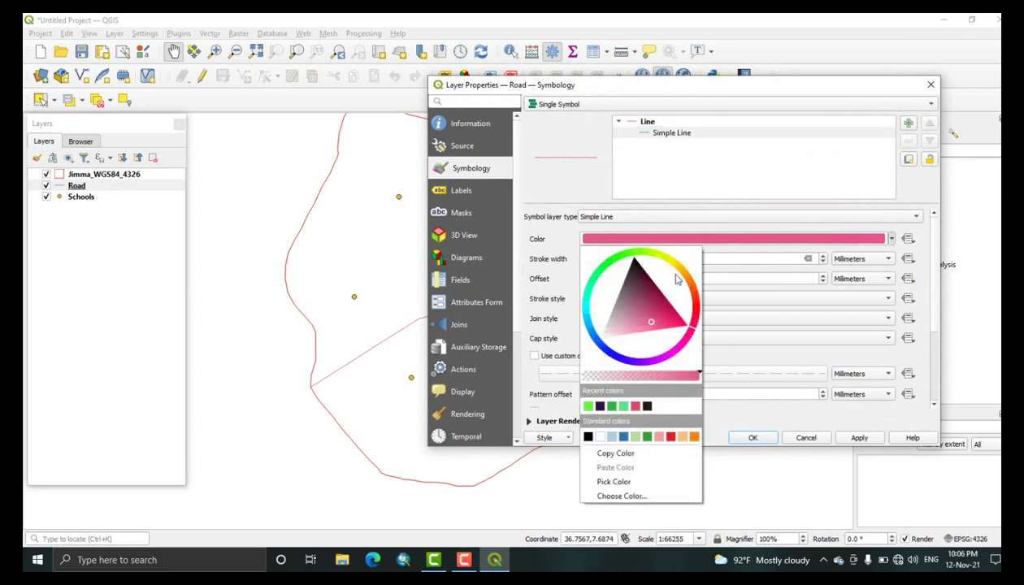
{"action": "left_click_drag", "start_coordinate": [648, 257], "coordinate": [669, 263]}
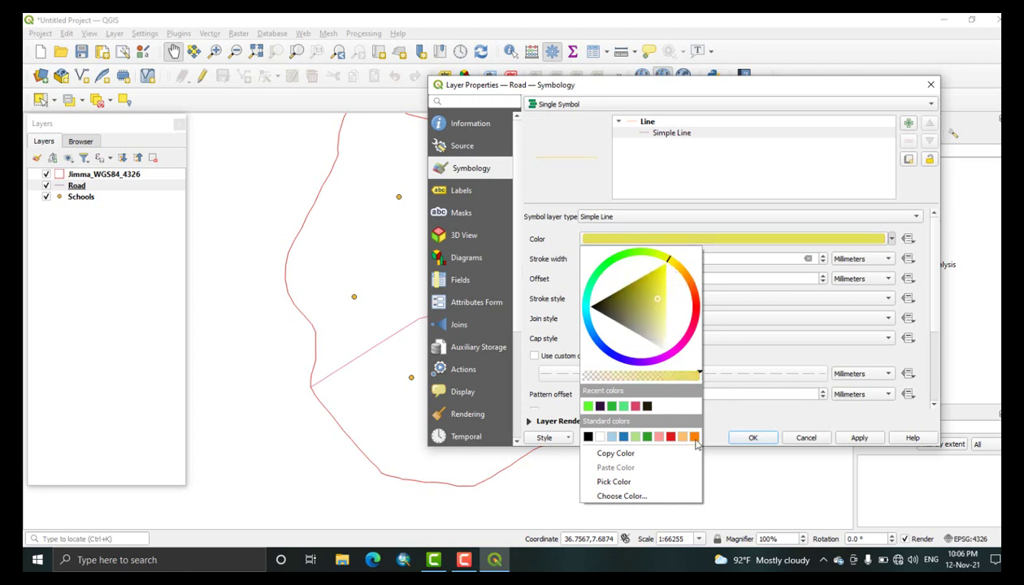
{"action": "left_click", "coordinate": [749, 418]}
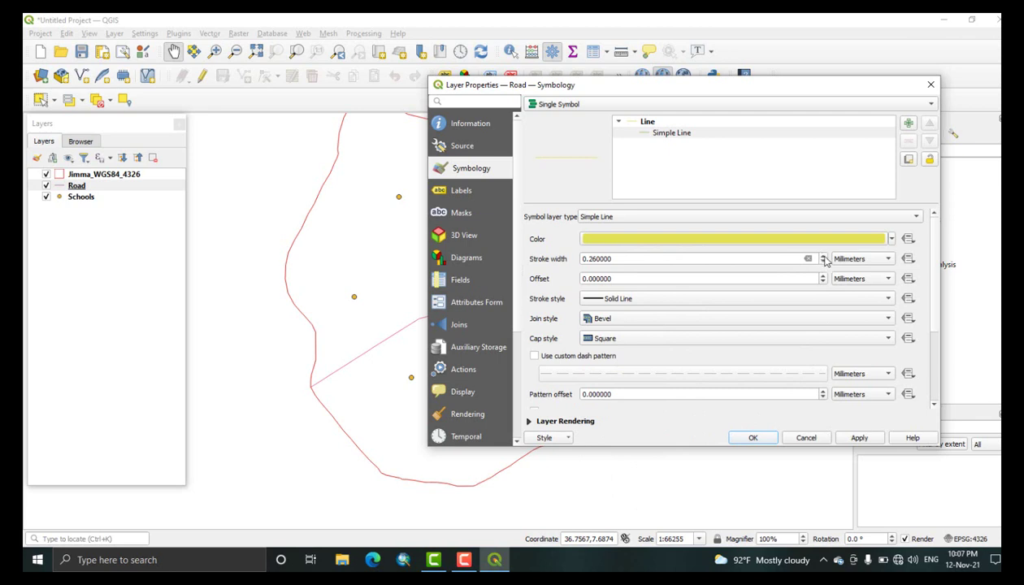
- Increase the Road line's stroke width to 1.26 millimeters and apply the style to the map
{"action": "left_click", "coordinate": [823, 256]}
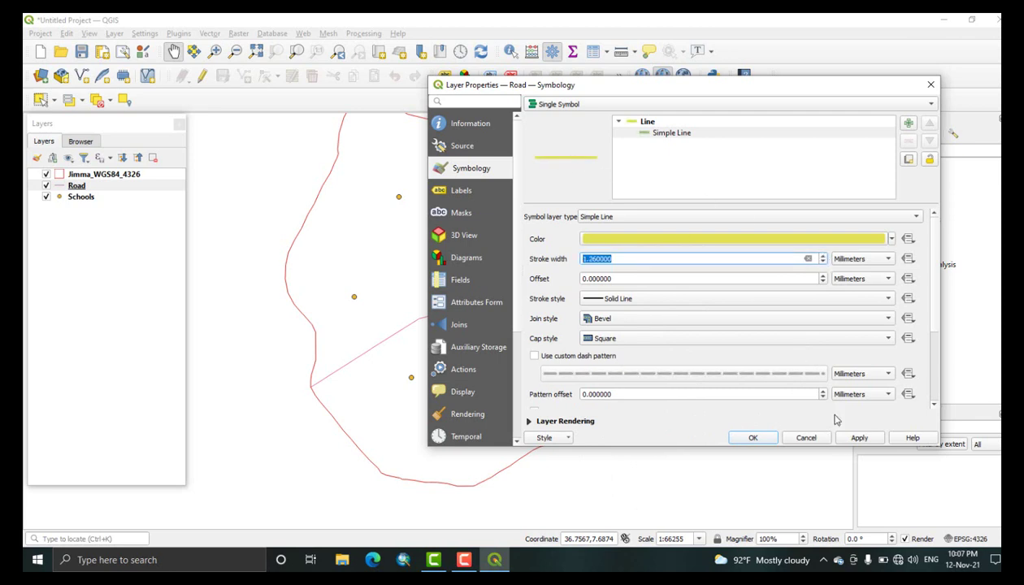
{"action": "left_click", "coordinate": [859, 438]}
{"action": "left_click", "coordinate": [750, 439]}
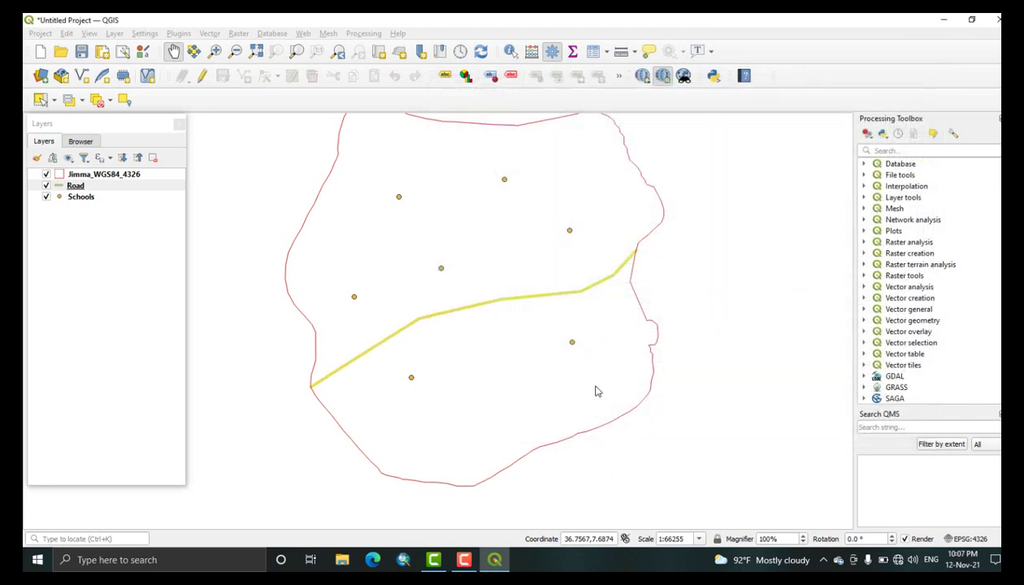
{"action": "left_click_drag", "start_coordinate": [500, 323], "coordinate": [500, 345]}
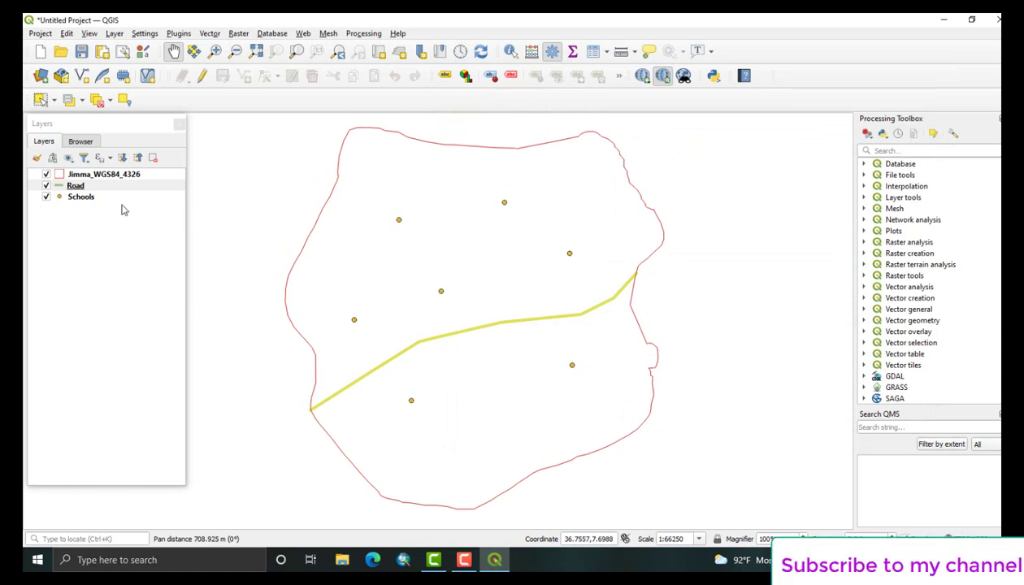
- Examine the Road layer's attribute table: sort it by Name, select the Major Road feature to highlight it, and deselect it
{"action": "right_click", "coordinate": [92, 187]}
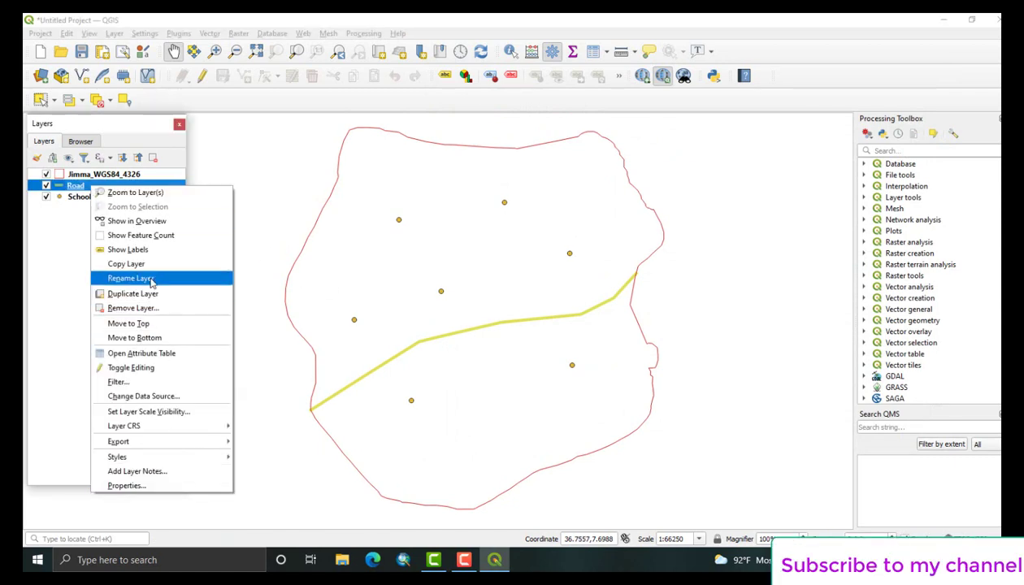
{"action": "left_click", "coordinate": [146, 356]}
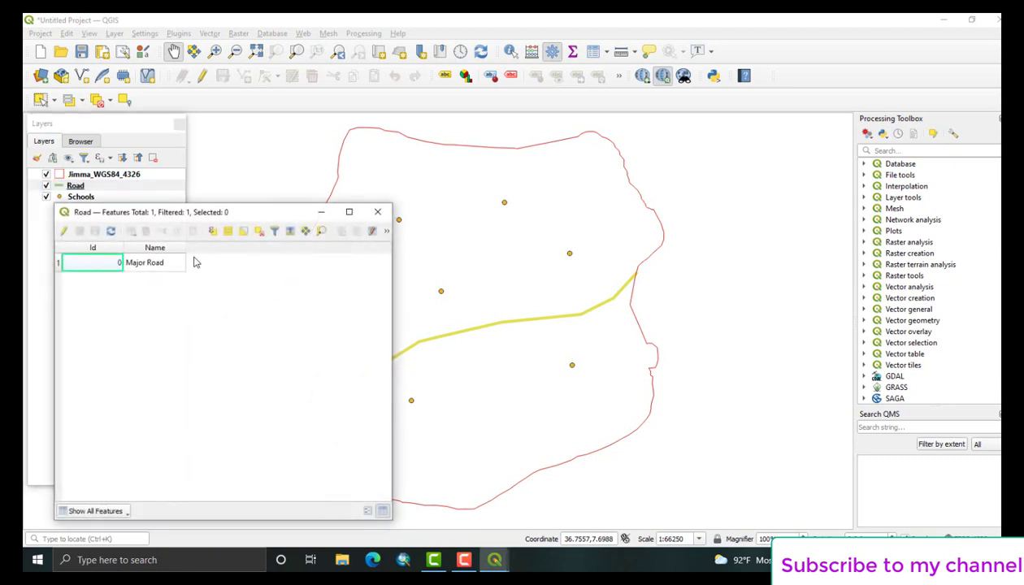
{"action": "left_click", "coordinate": [148, 250]}
{"action": "left_click", "coordinate": [58, 265]}
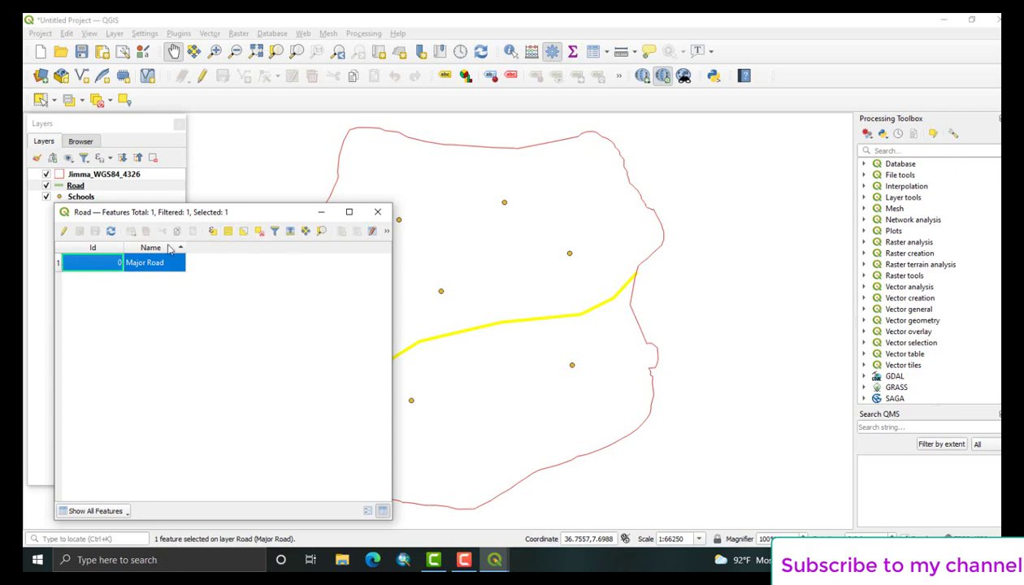
{"action": "left_click", "coordinate": [259, 233]}
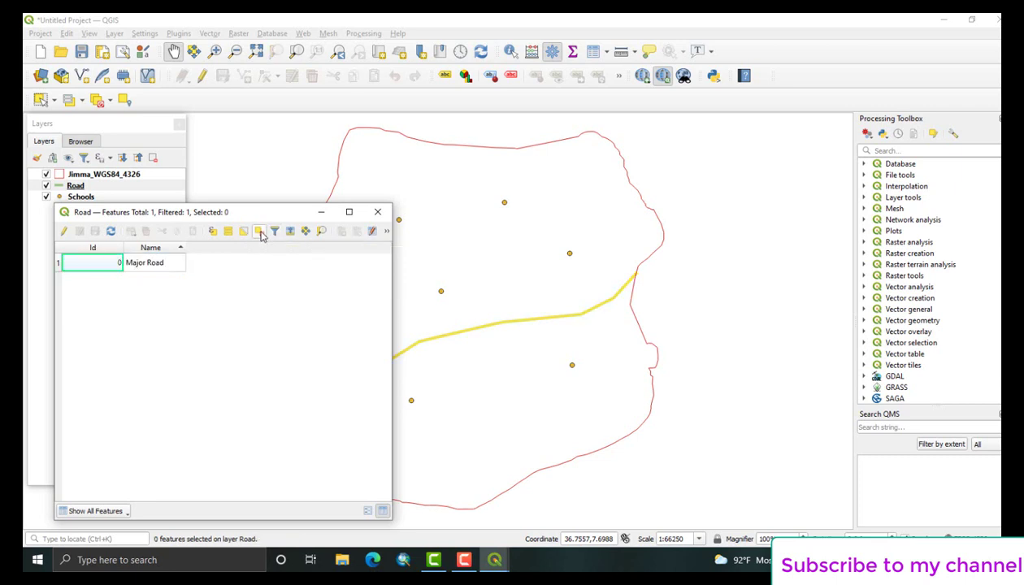
- Close the Road attribute table and apply a green fill color to the Schools layer's Simple Marker
{"action": "left_click", "coordinate": [377, 212]}
{"action": "left_click_drag", "start_coordinate": [460, 329], "coordinate": [419, 313]}
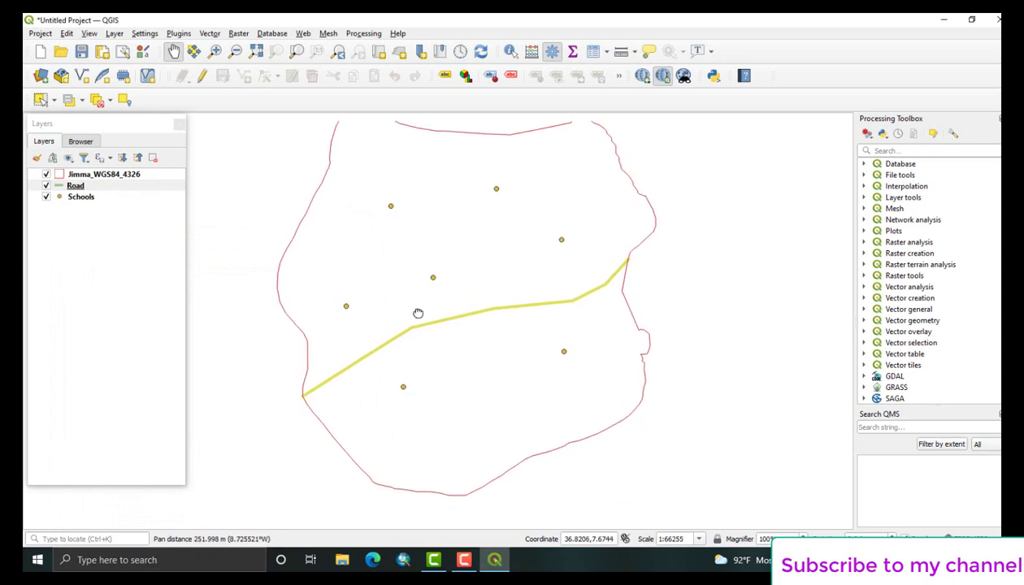
{"action": "left_click", "coordinate": [79, 197]}
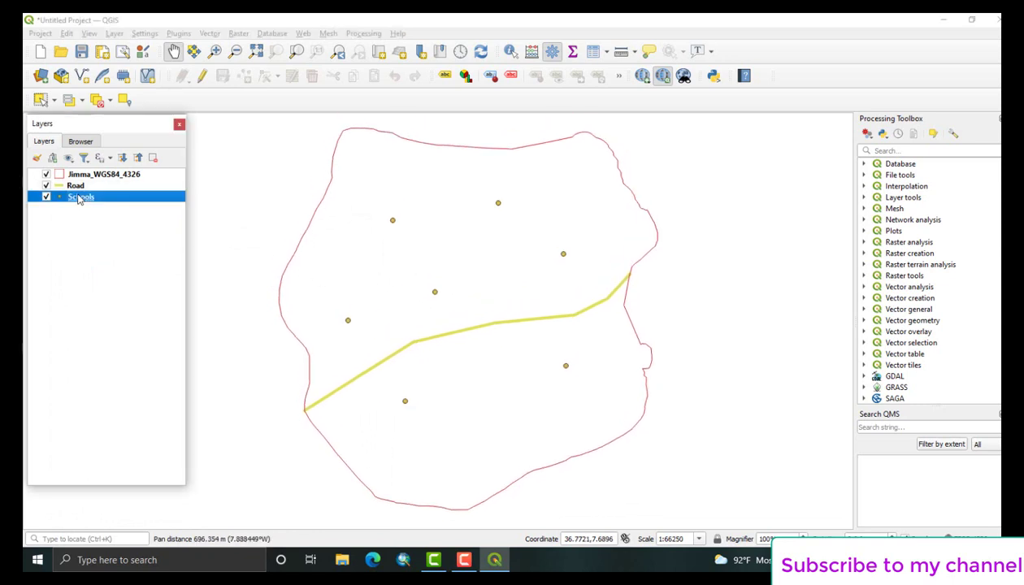
{"action": "right_click", "coordinate": [80, 198]}
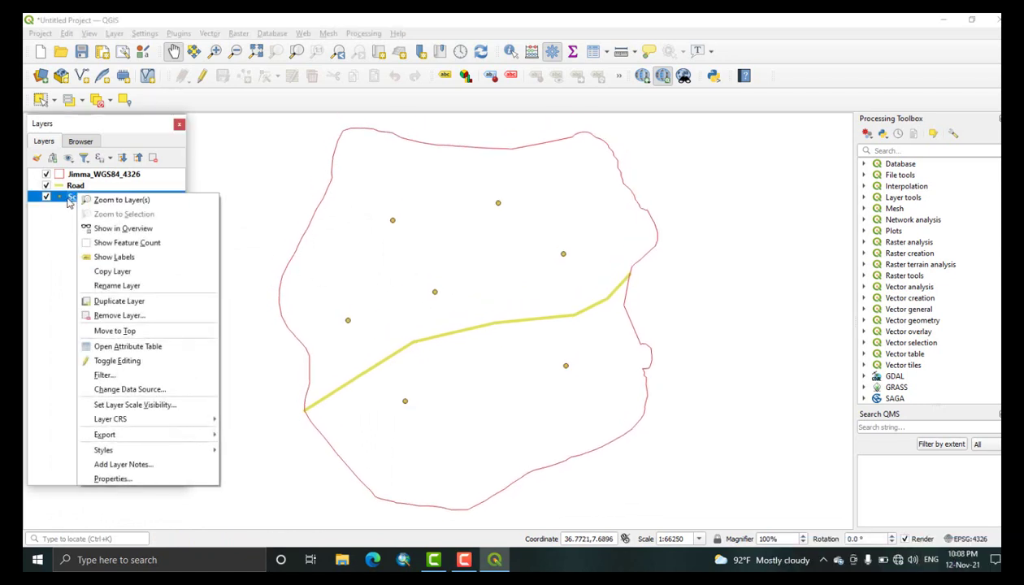
{"action": "left_click", "coordinate": [162, 477]}
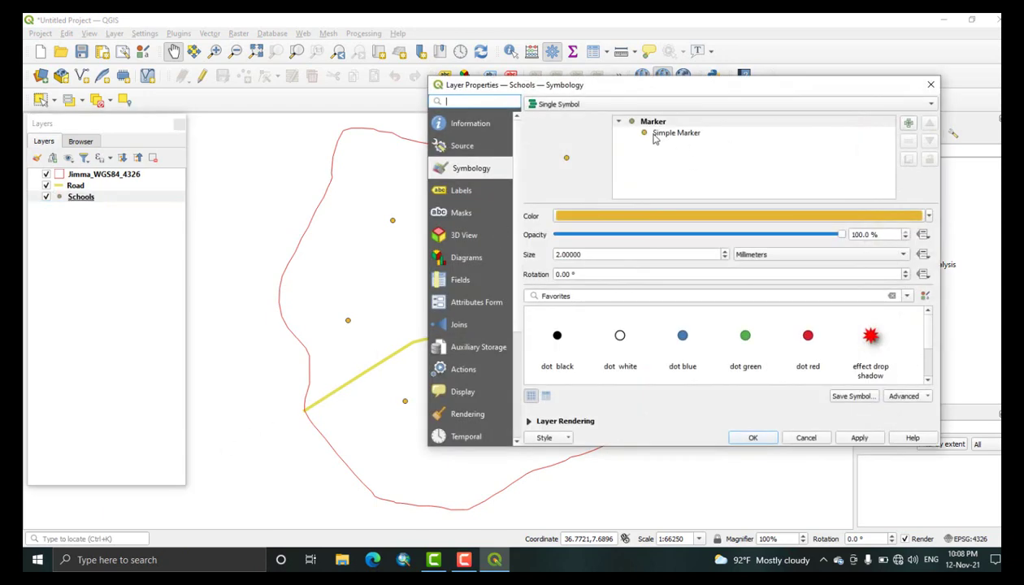
{"action": "left_click", "coordinate": [664, 135]}
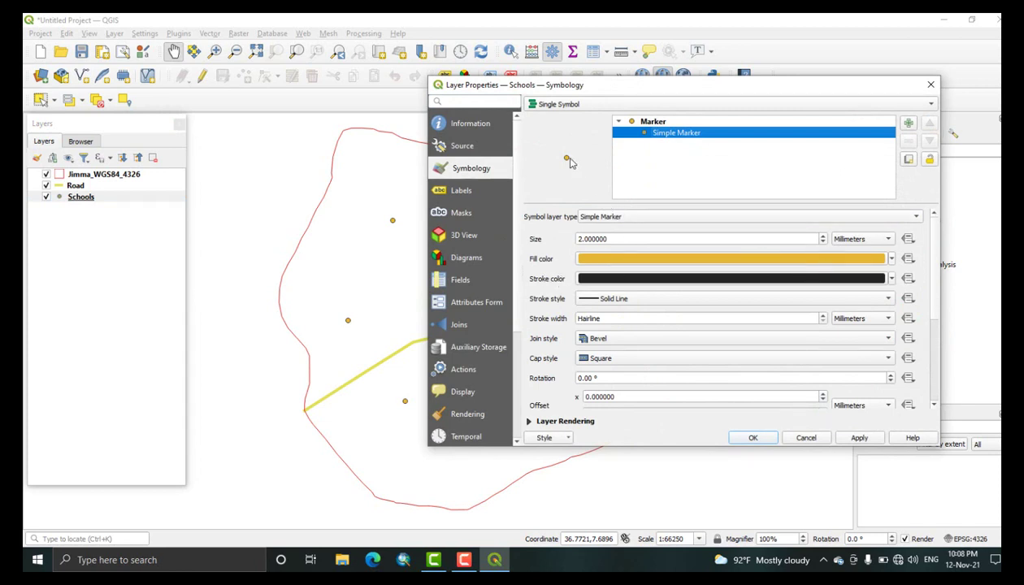
{"action": "left_click", "coordinate": [892, 258]}
{"action": "left_click", "coordinate": [620, 292]}
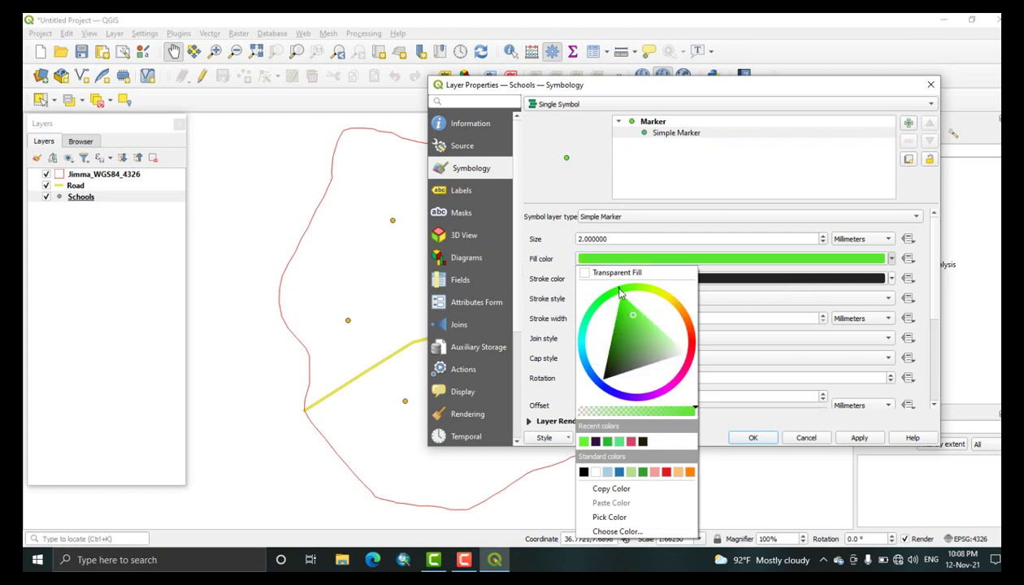
{"action": "left_click", "coordinate": [907, 224]}
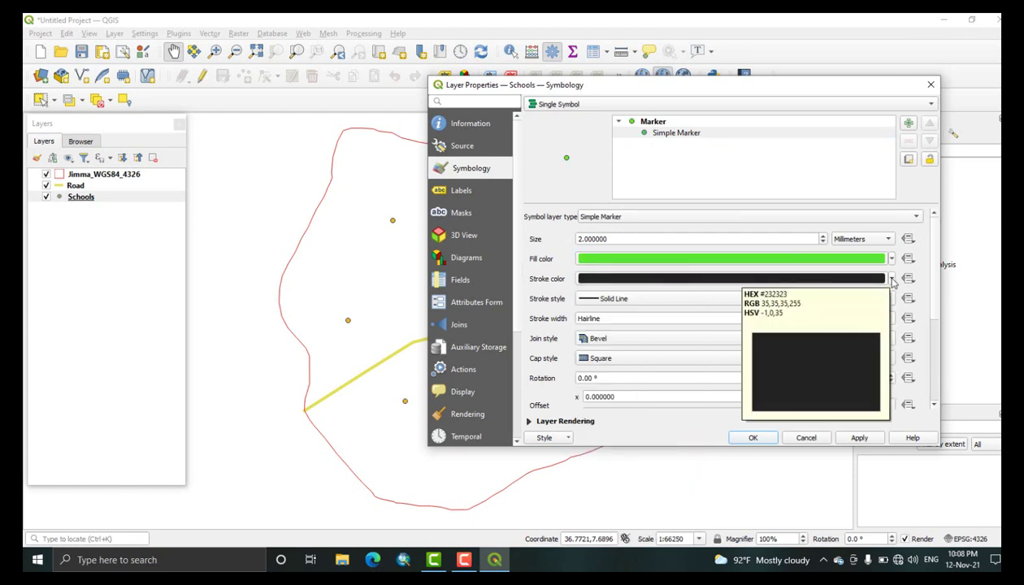
{"action": "left_click", "coordinate": [862, 440]}
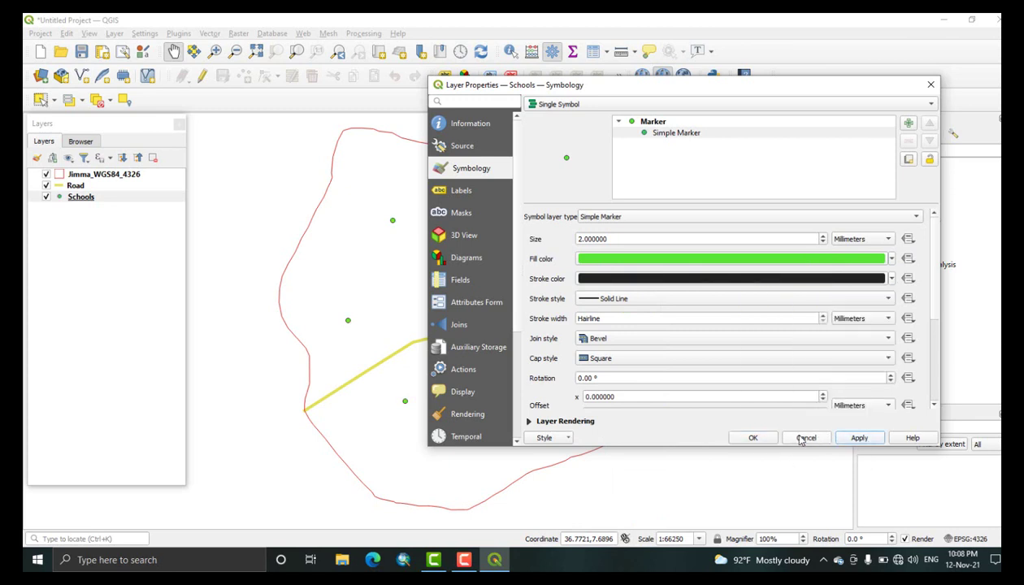
{"action": "left_click", "coordinate": [754, 438]}
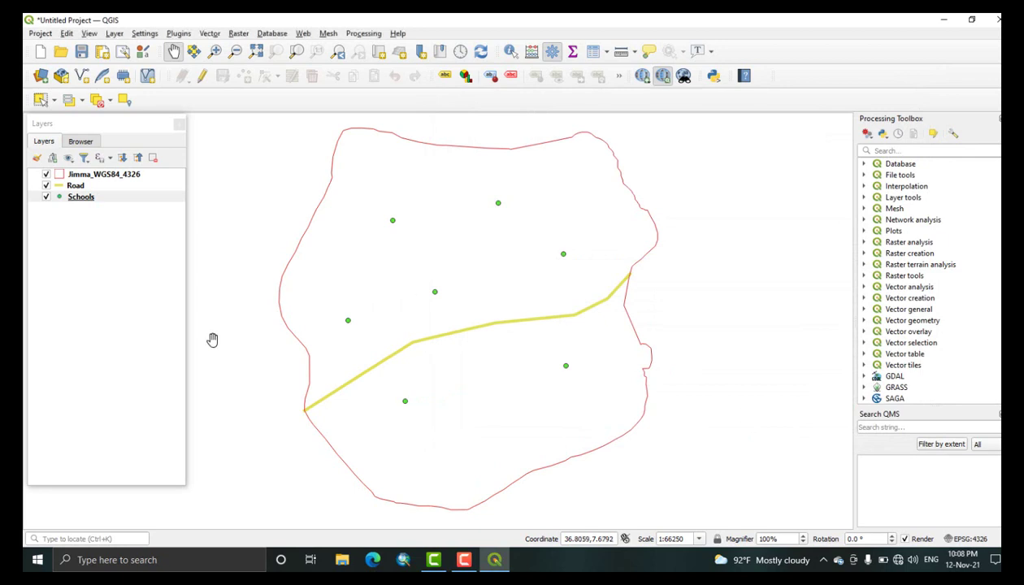
- Examine the Schools layer's attribute table: sort it by Name and Id, and select the Awetu record to highlight its point on the map
{"action": "left_click_drag", "start_coordinate": [458, 285], "coordinate": [472, 276]}
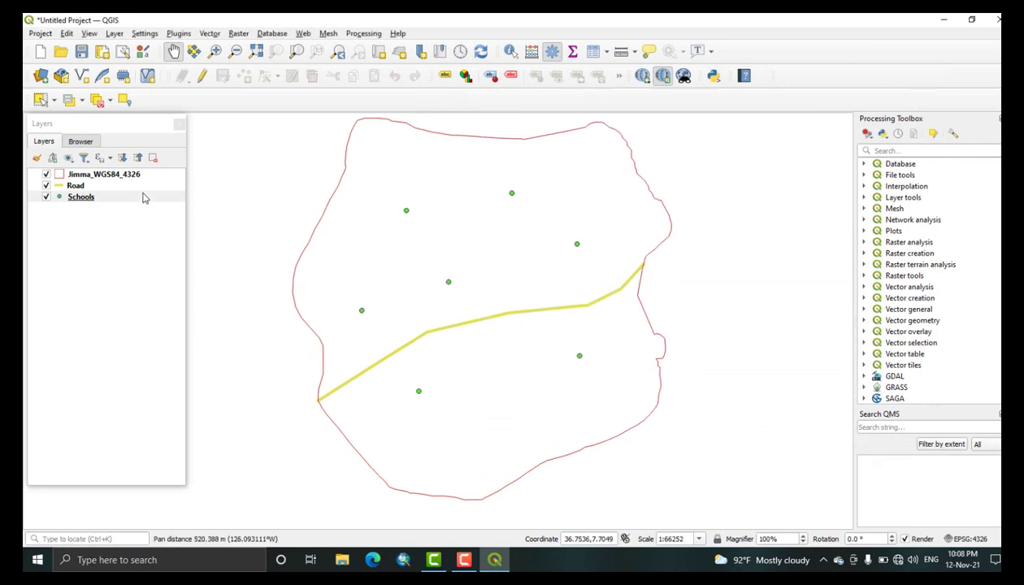
{"action": "right_click", "coordinate": [102, 201]}
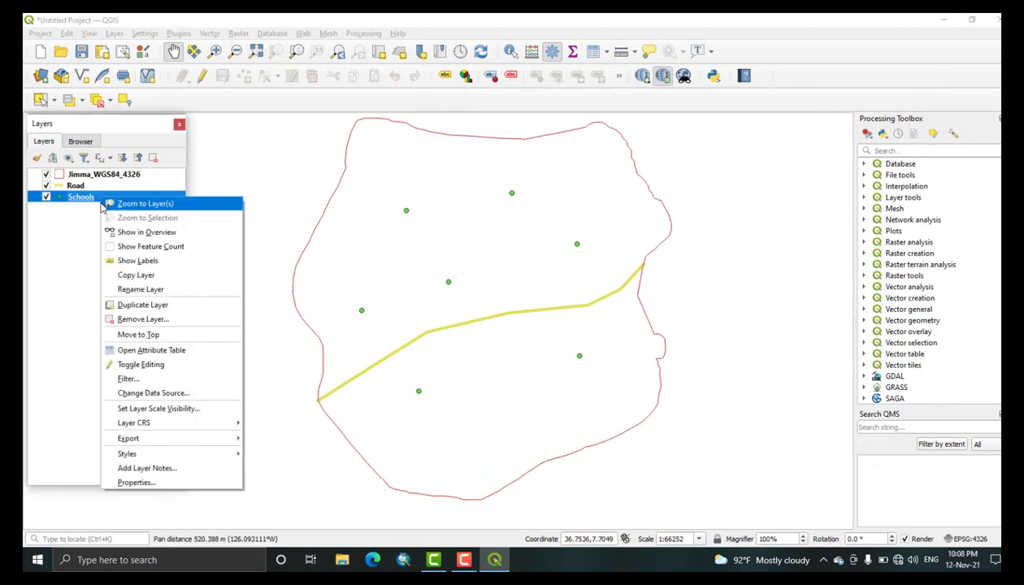
{"action": "left_click", "coordinate": [156, 350]}
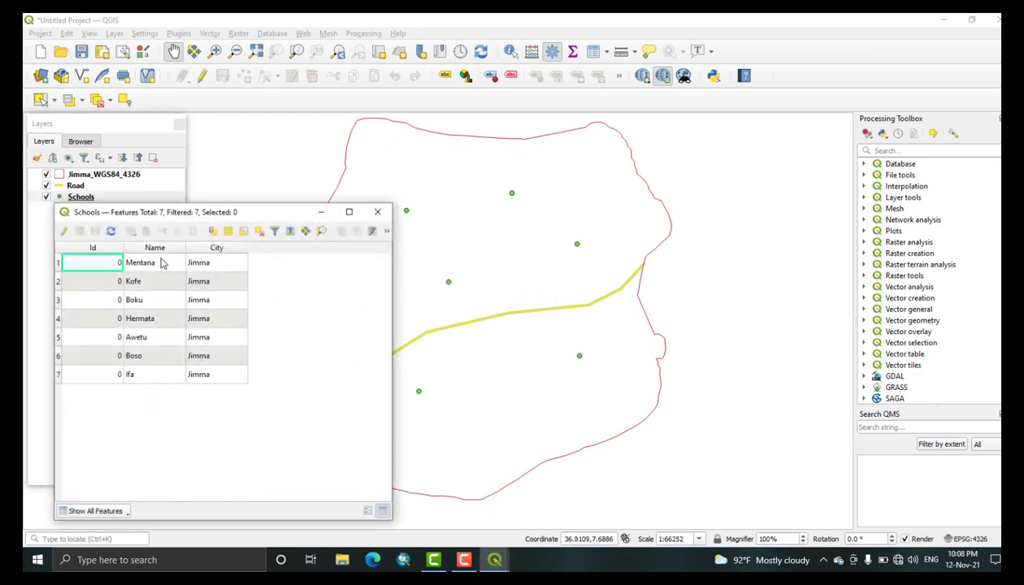
{"action": "left_click", "coordinate": [155, 247]}
{"action": "left_click", "coordinate": [93, 248]}
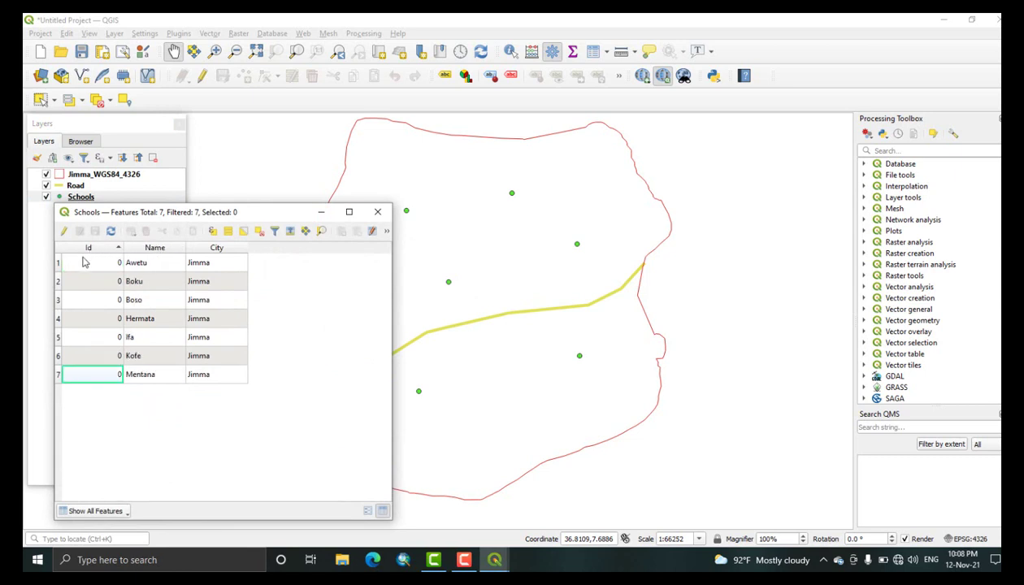
{"action": "left_click", "coordinate": [58, 263]}
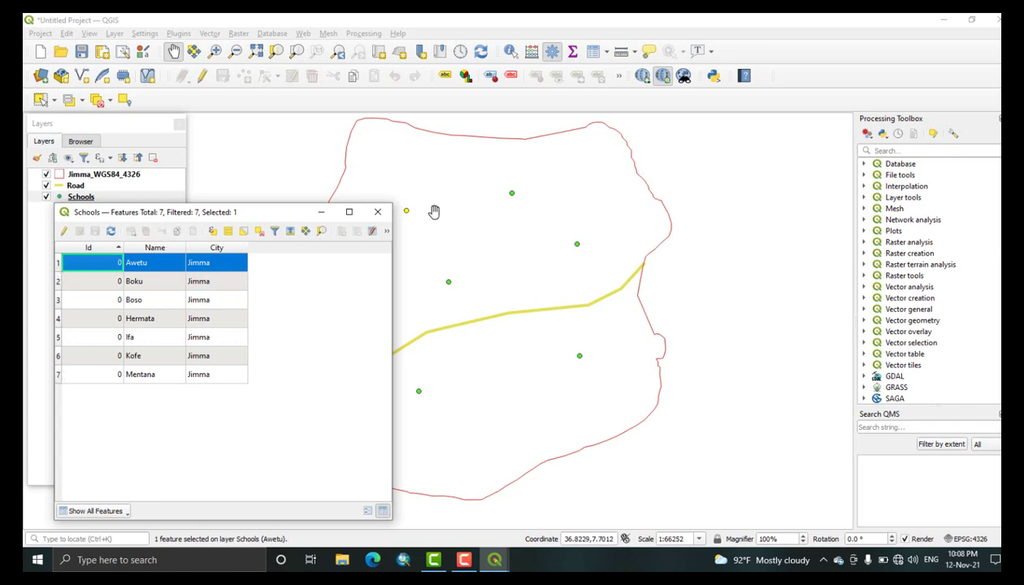
{"action": "left_click_drag", "start_coordinate": [410, 213], "coordinate": [614, 215]}
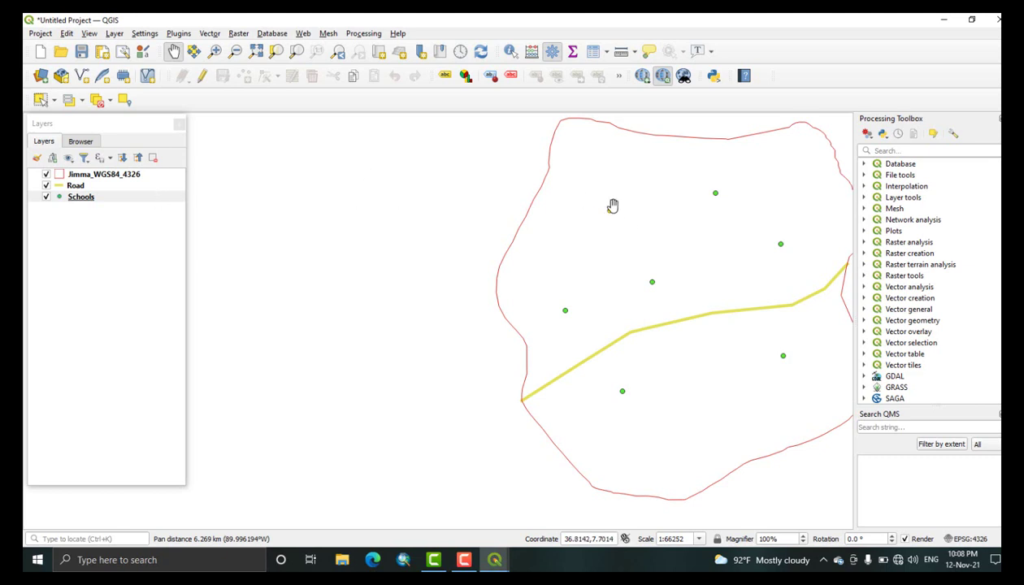
- In the Schools attribute table, select the Mentana and Kofe records, invert the selection, and deselect all features
{"action": "right_click", "coordinate": [74, 197]}
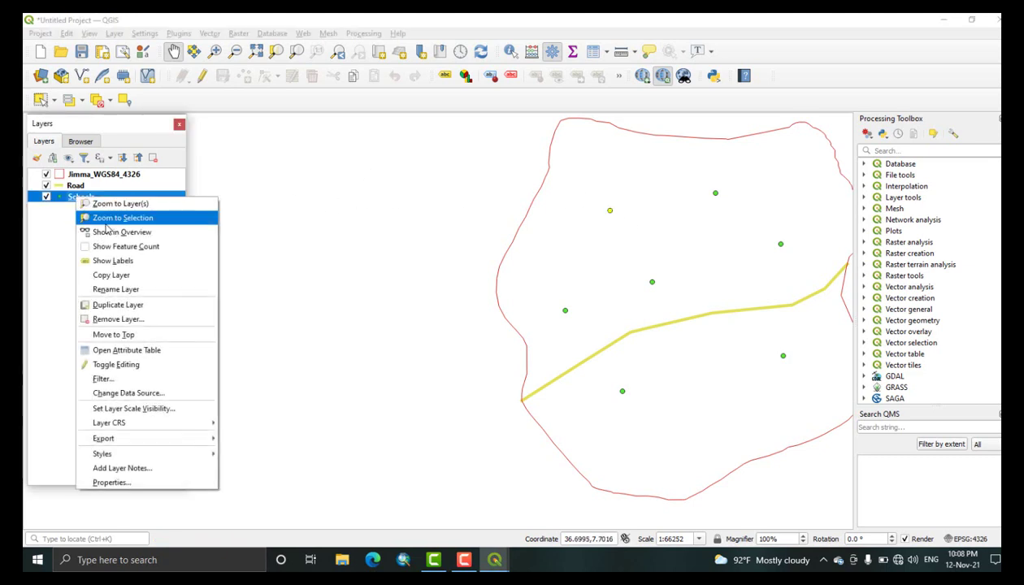
{"action": "left_click", "coordinate": [140, 350]}
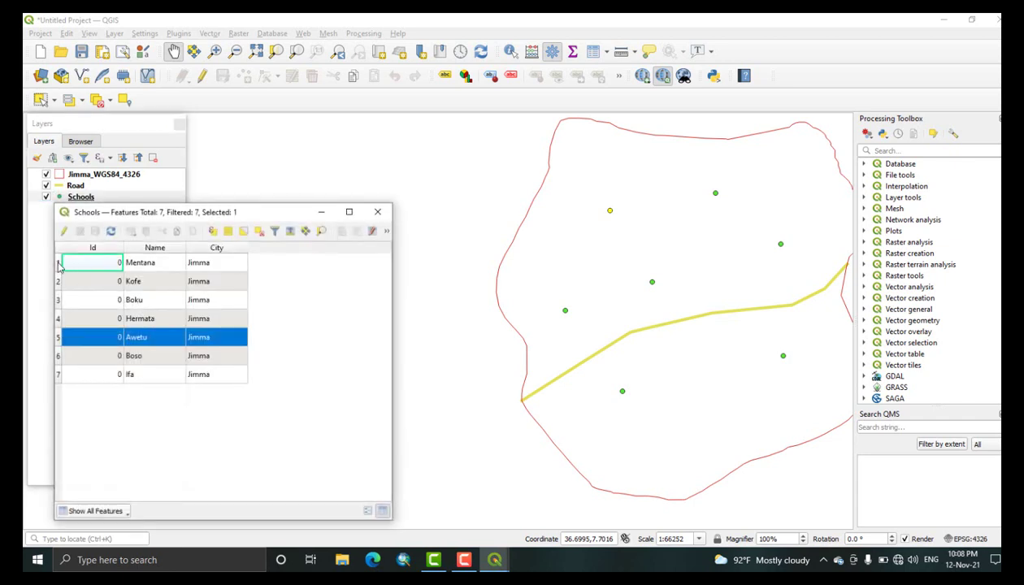
{"action": "left_click", "coordinate": [65, 263], "text": "ctrl"}
{"action": "left_click", "coordinate": [63, 281], "text": "ctrl"}
{"action": "left_click", "coordinate": [61, 283], "text": "shift"}
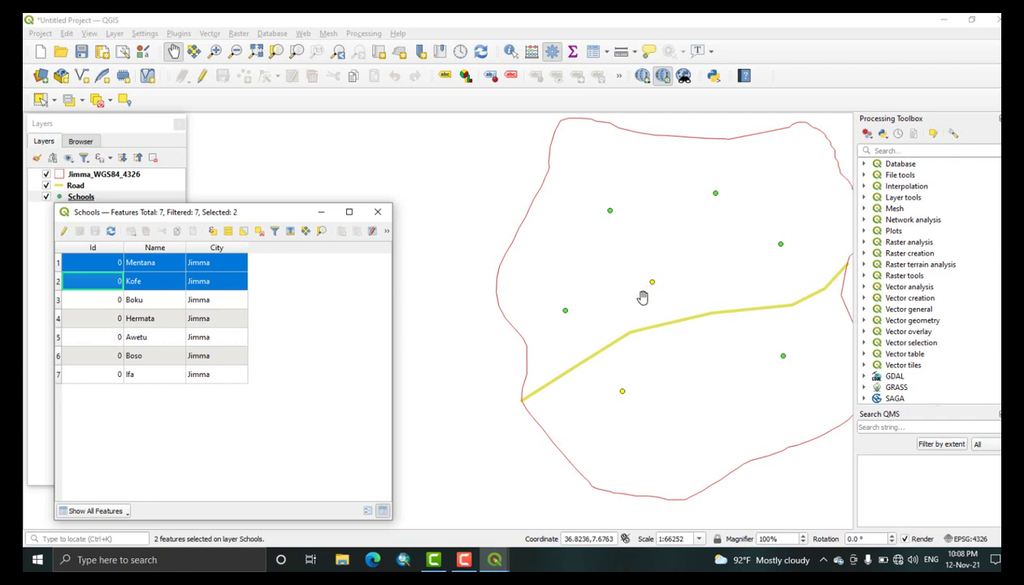
{"action": "left_click", "coordinate": [242, 230]}
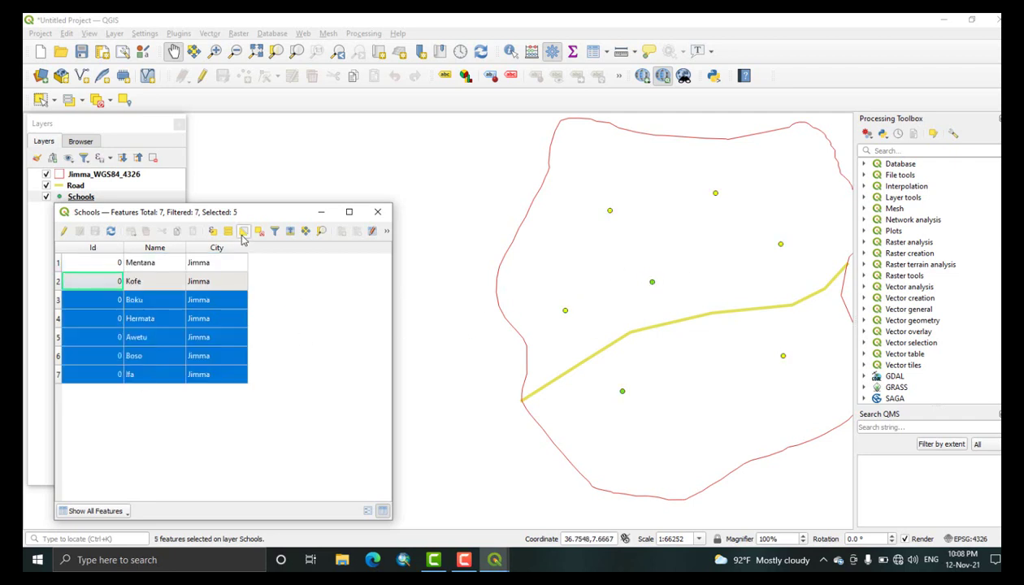
{"action": "left_click", "coordinate": [258, 231]}
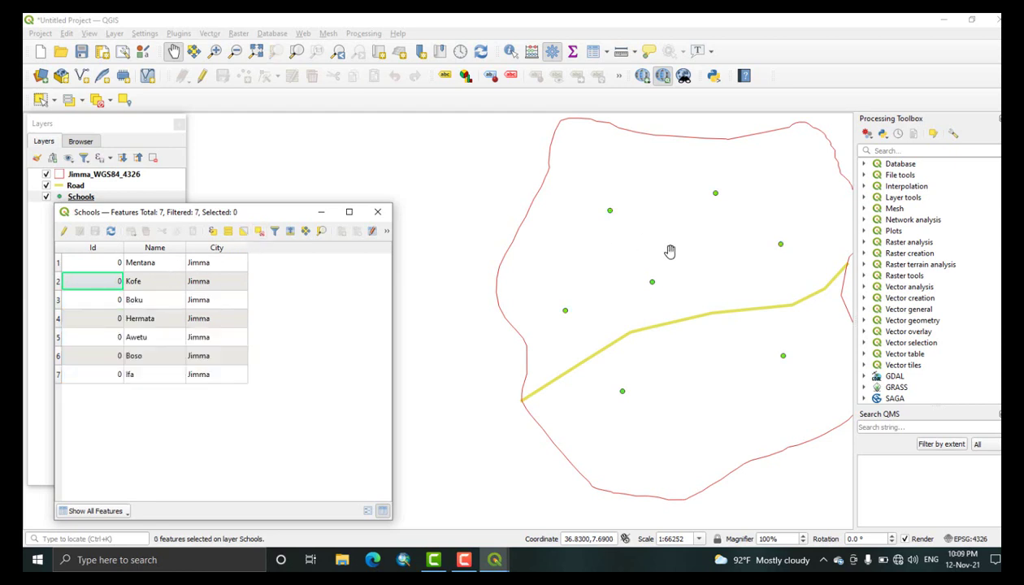
{"action": "left_click_drag", "start_coordinate": [662, 264], "coordinate": [475, 247]}
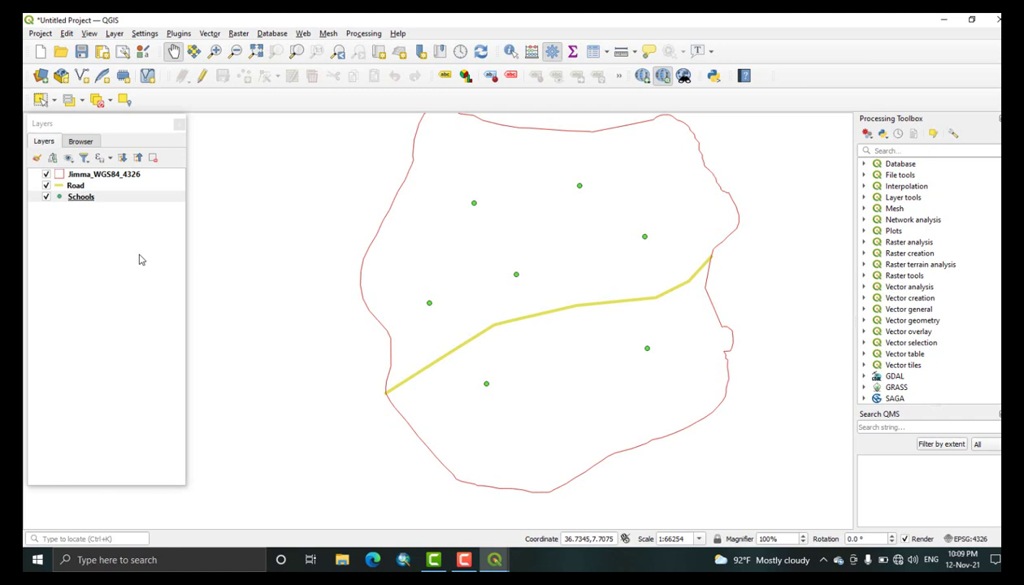
{"action": "left_click_drag", "start_coordinate": [663, 199], "coordinate": [574, 228]}
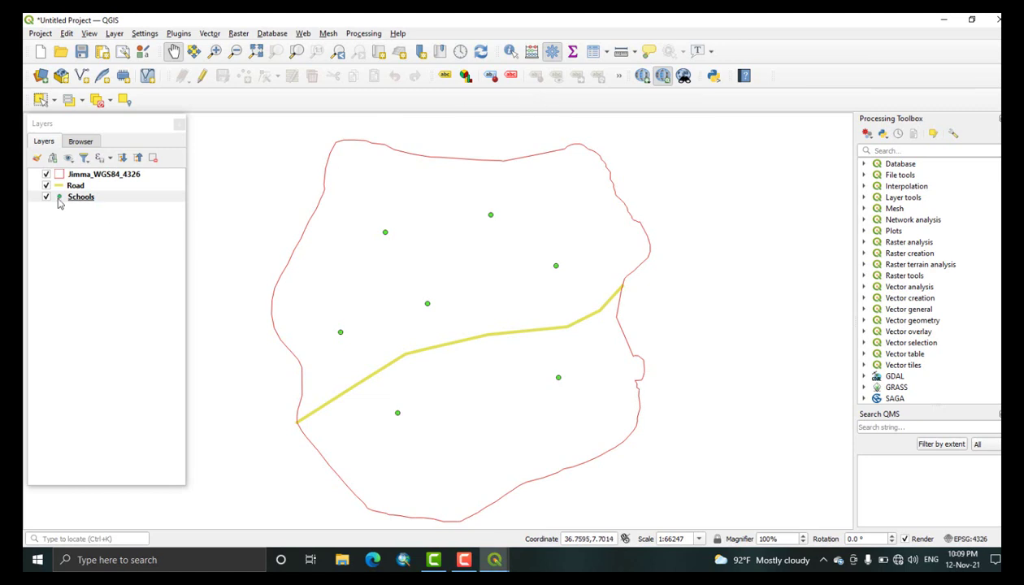
{"action": "left_click", "coordinate": [79, 175]}
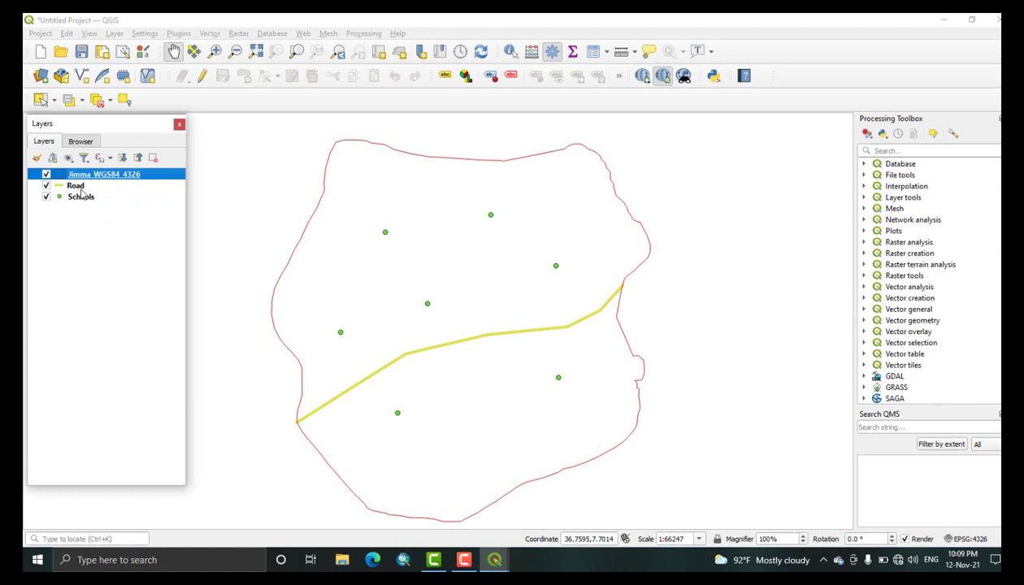
{"action": "right_click", "coordinate": [106, 174]}
{"action": "left_click", "coordinate": [60, 209]}
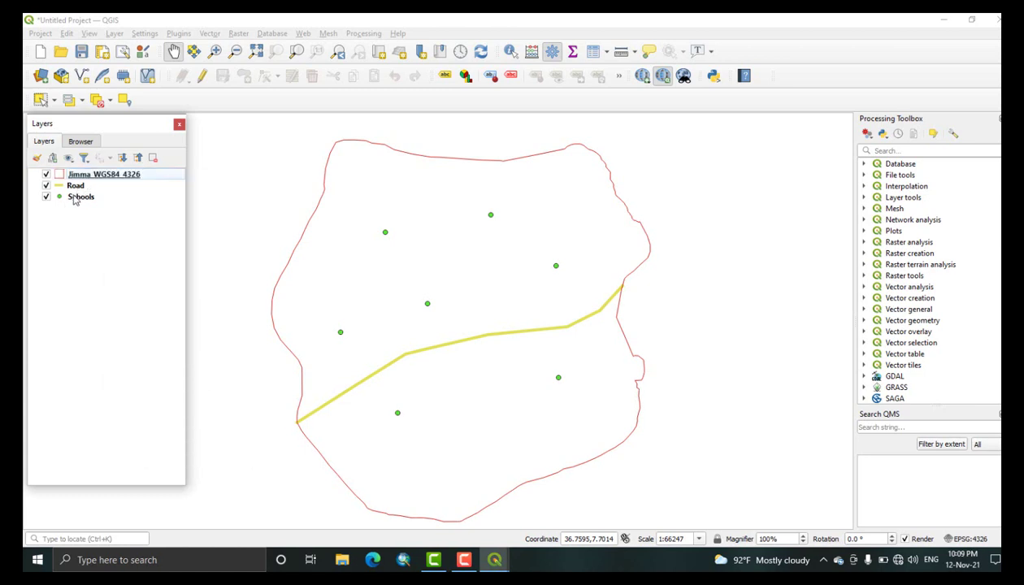
- Set the Schools layer's labeling to Single Labels with the Name field as the label value
{"action": "left_click", "coordinate": [77, 197]}
{"action": "right_click", "coordinate": [75, 196]}
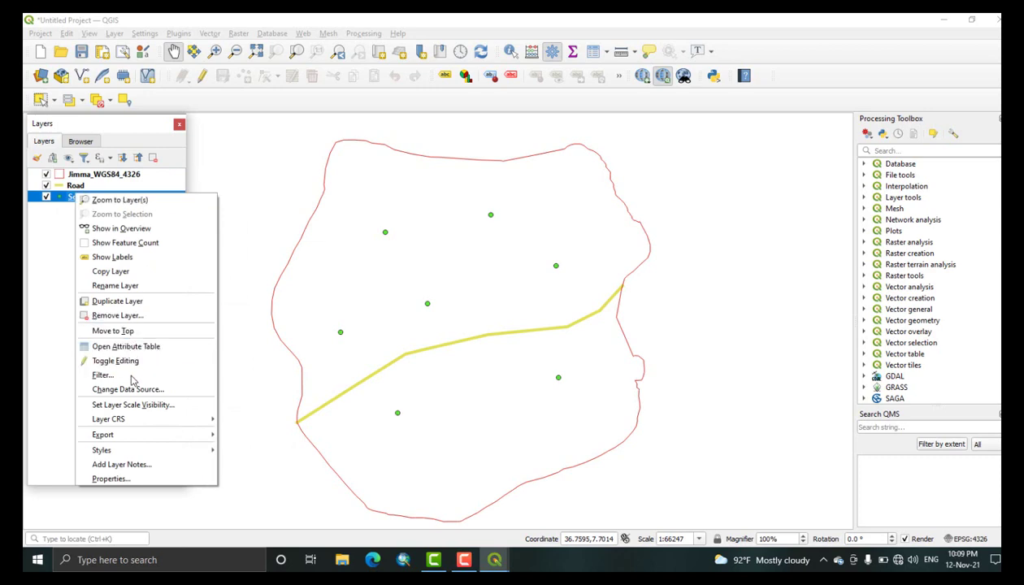
{"action": "left_click", "coordinate": [172, 480]}
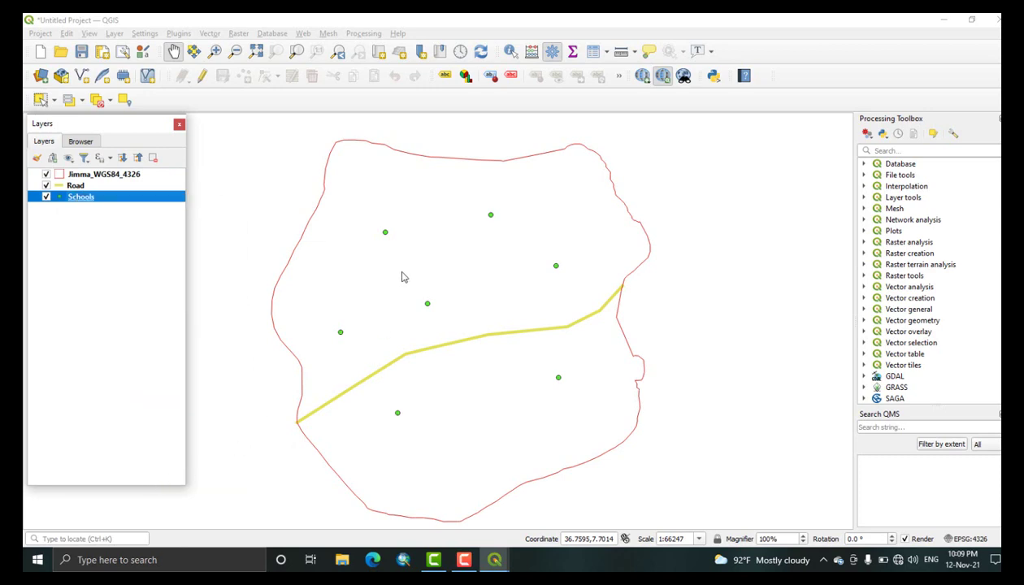
{"action": "left_click", "coordinate": [463, 192]}
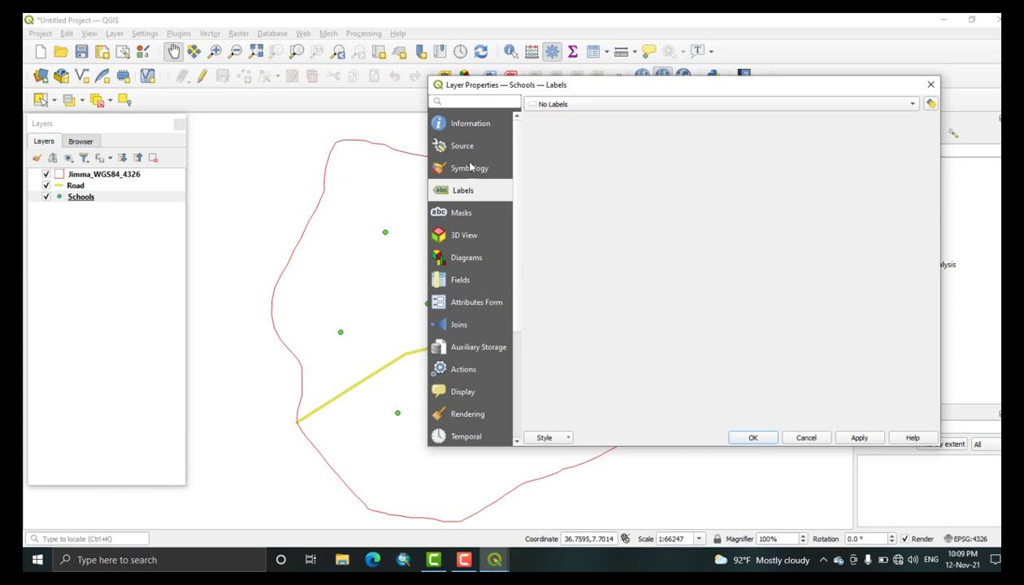
{"action": "left_click", "coordinate": [581, 104]}
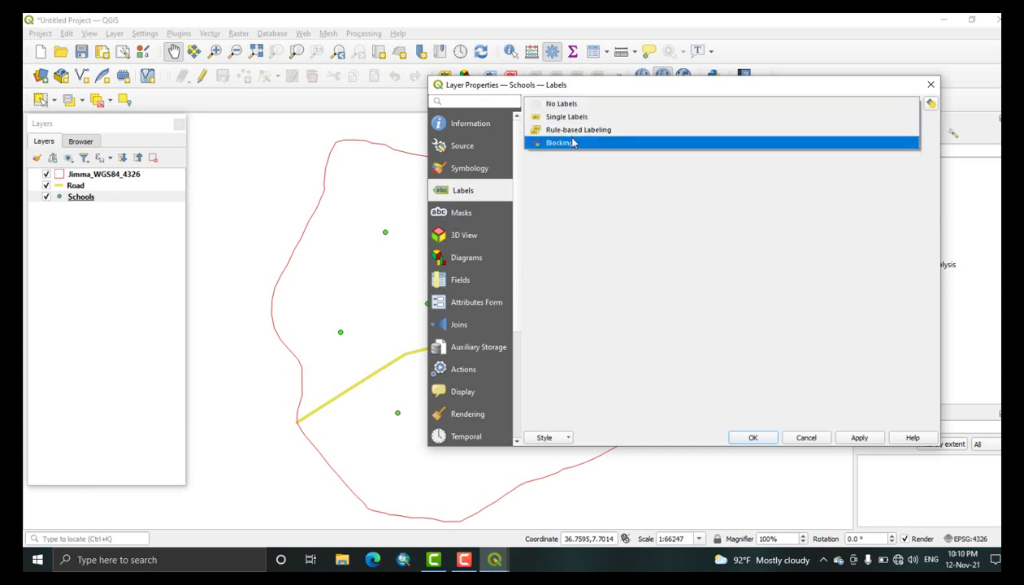
{"action": "left_click", "coordinate": [568, 104]}
{"action": "left_click", "coordinate": [571, 105]}
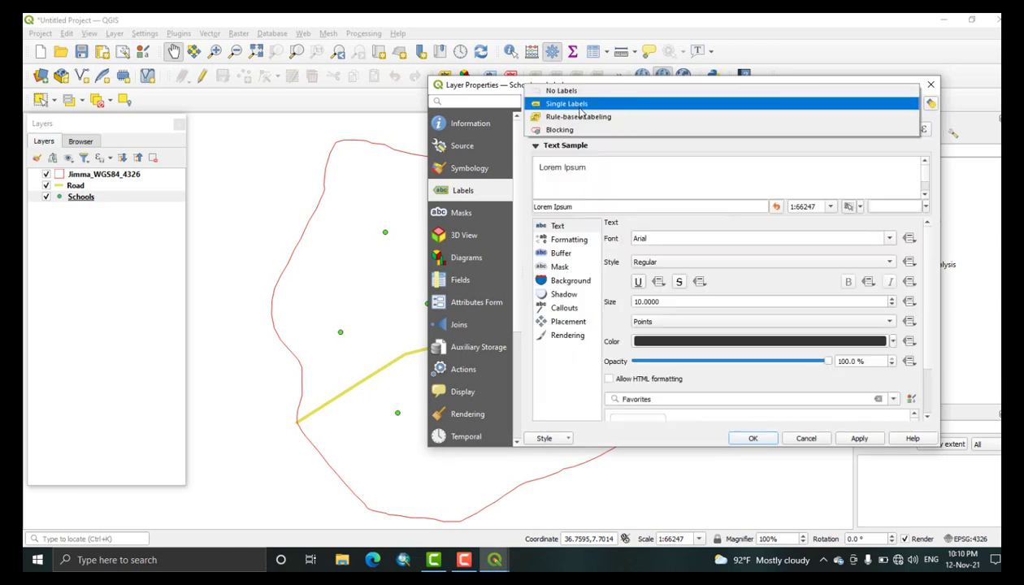
{"action": "left_click", "coordinate": [524, 171]}
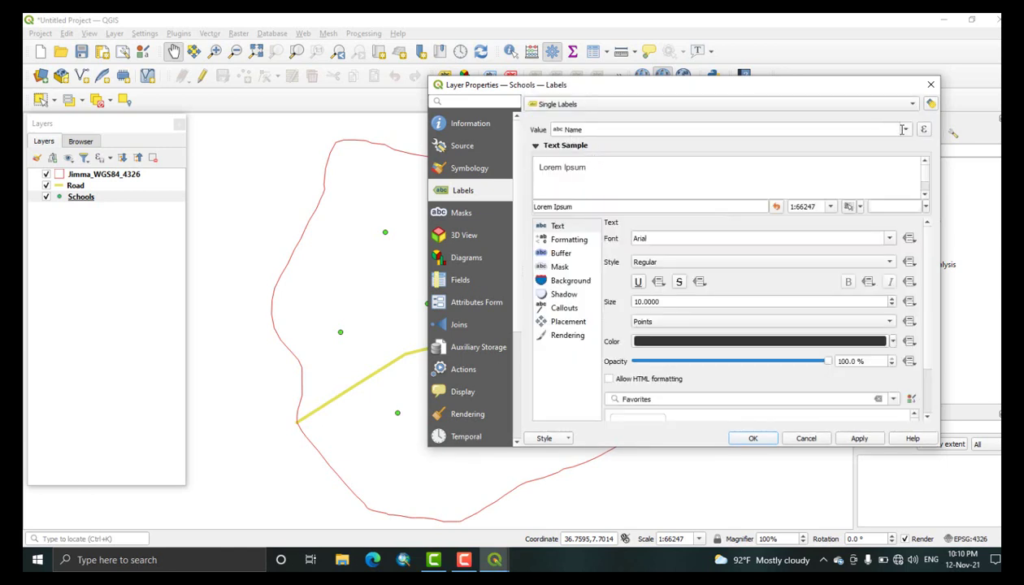
{"action": "left_click", "coordinate": [906, 131]}
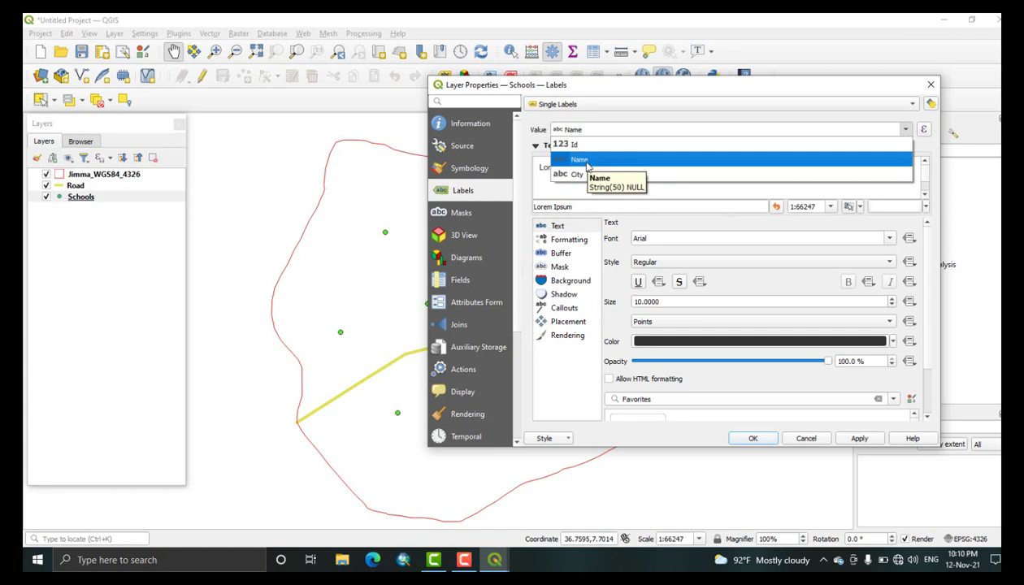
{"action": "left_click", "coordinate": [579, 159]}
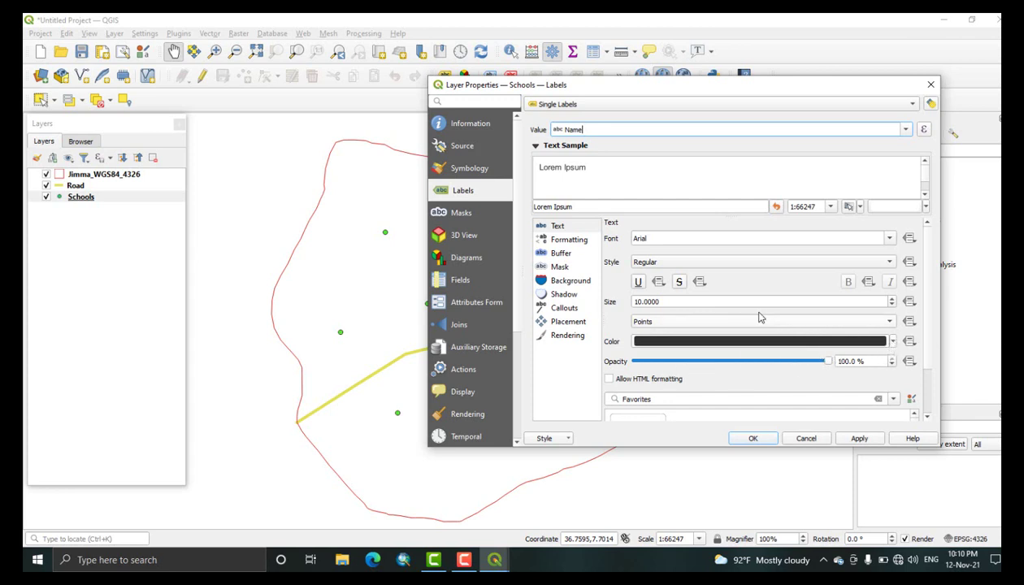
- Set the school labels' font style to Bold and their text color to red
{"action": "left_click", "coordinate": [651, 236]}
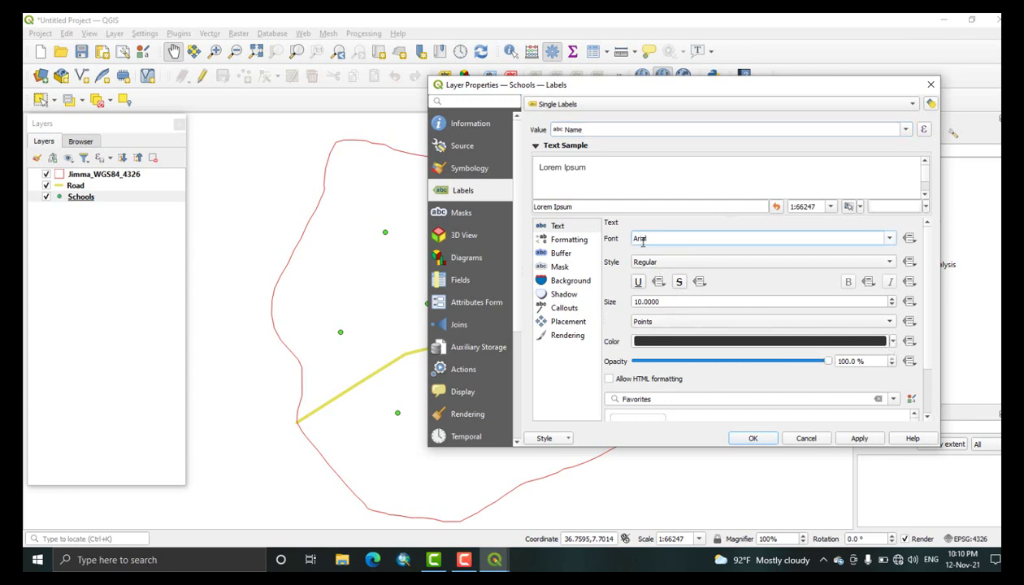
{"action": "left_click", "coordinate": [891, 239]}
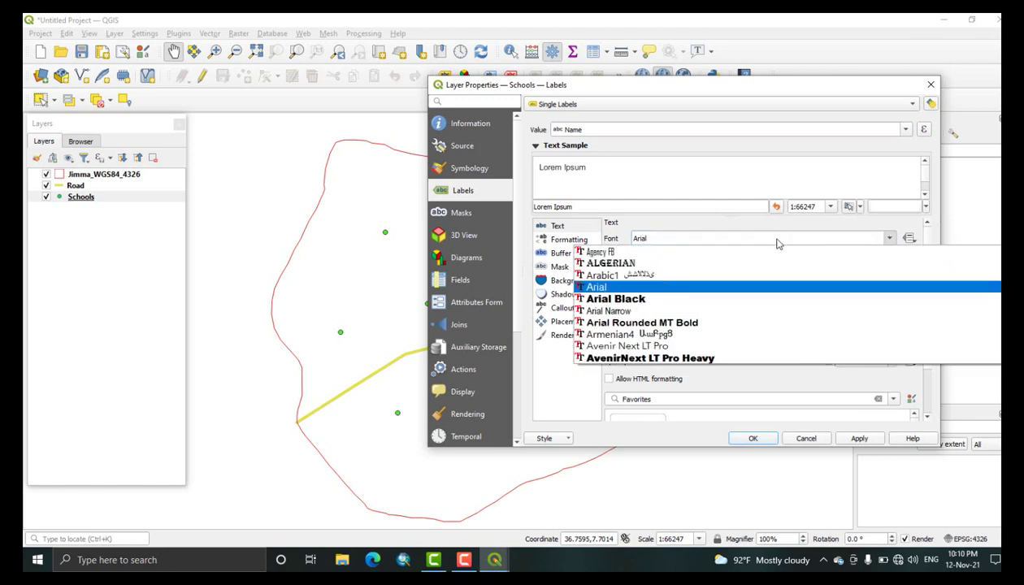
{"action": "left_click", "coordinate": [678, 227]}
{"action": "left_click", "coordinate": [683, 268]}
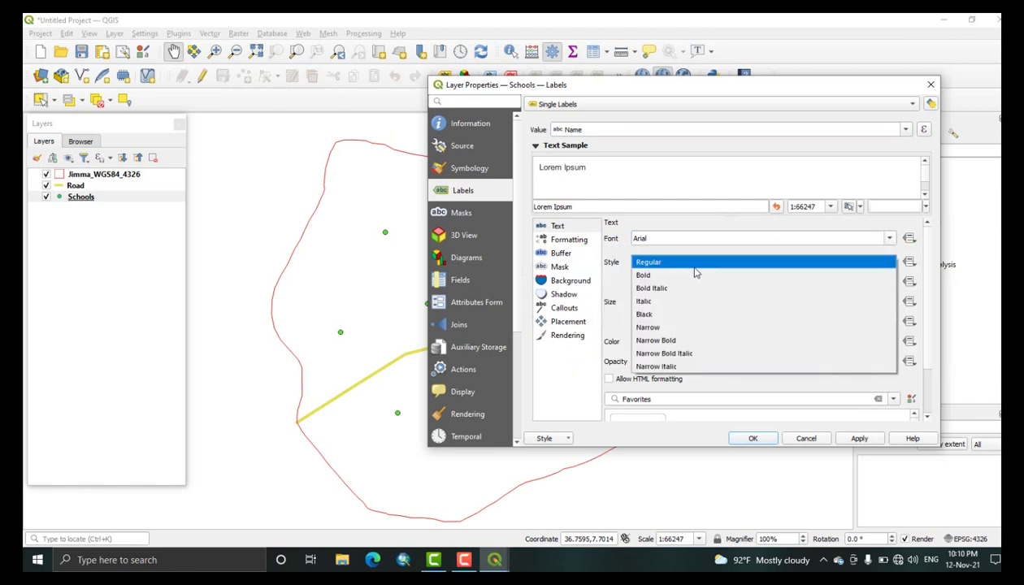
{"action": "left_click", "coordinate": [650, 274]}
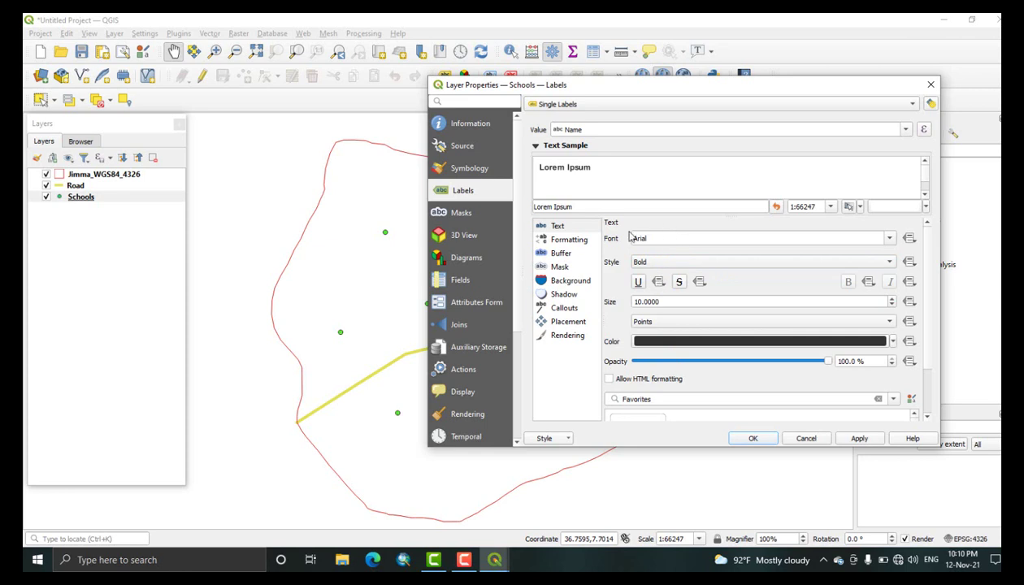
{"action": "left_click", "coordinate": [892, 341]}
{"action": "left_click_drag", "start_coordinate": [707, 170], "coordinate": [727, 165]}
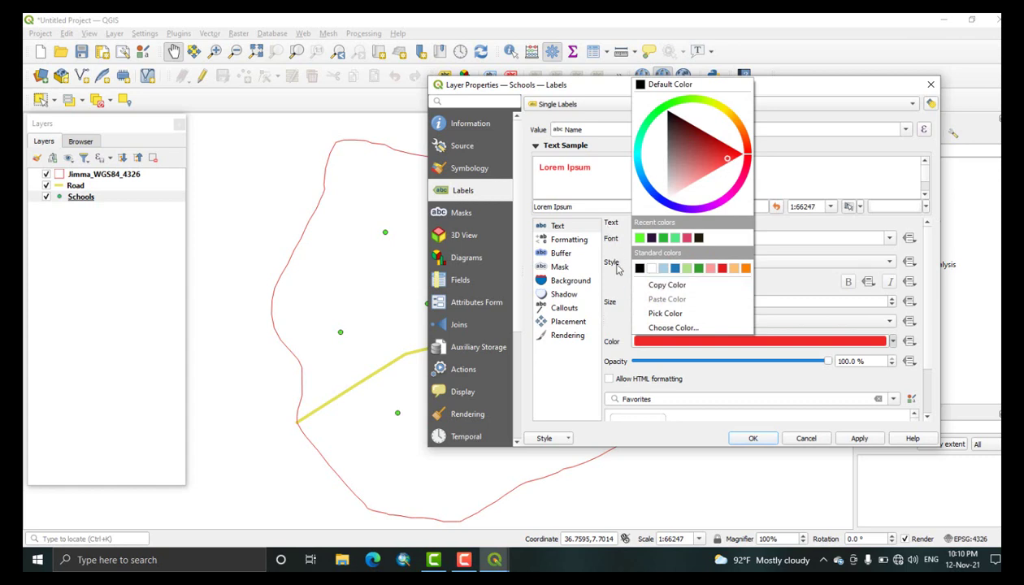
{"action": "left_click", "coordinate": [653, 281]}
- Filter the label text format presets by Colorful and apply the label settings to the Schools layer
{"action": "left_click", "coordinate": [676, 397]}
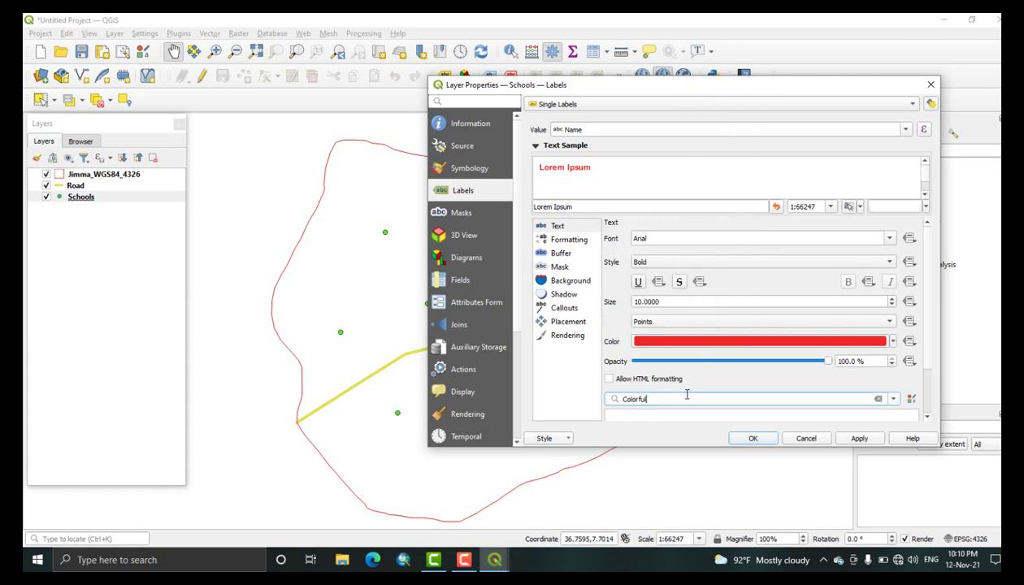
{"action": "type", "text": "Colorful"}
{"action": "scroll", "coordinate": [926, 311], "scroll_direction": "down", "scroll_amount": 2}
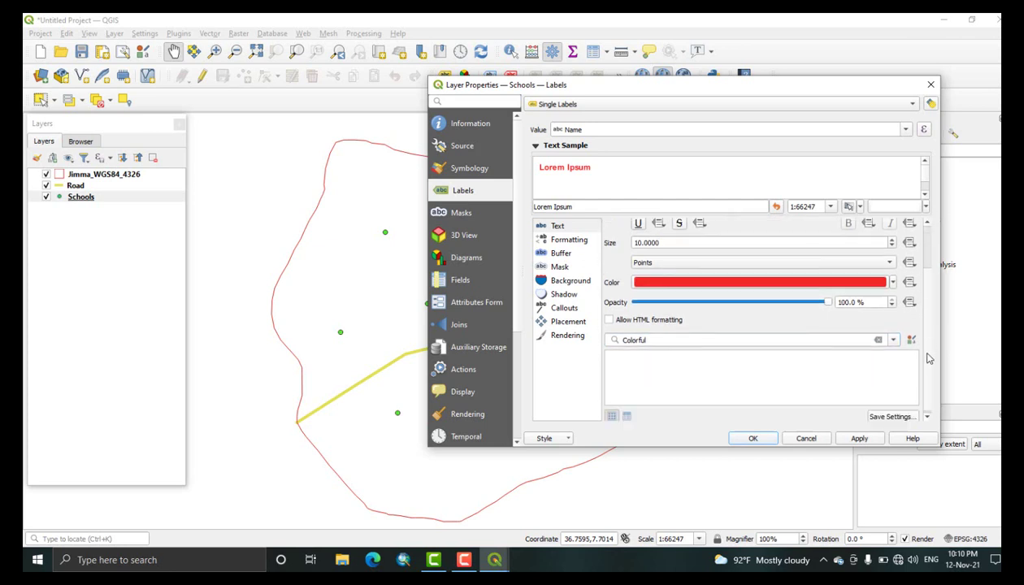
{"action": "left_click", "coordinate": [857, 439]}
{"action": "left_click", "coordinate": [754, 438]}
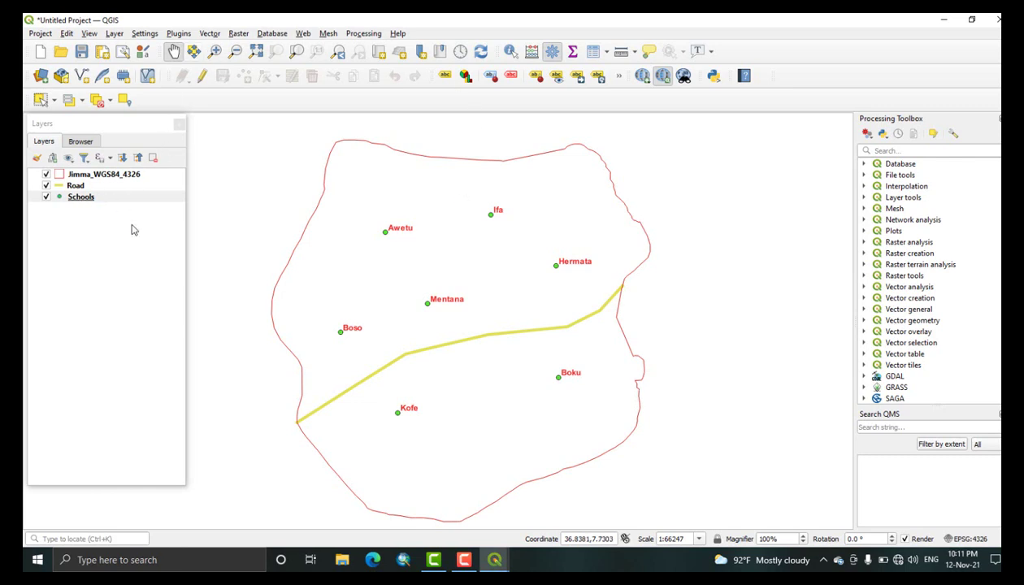
- Extend the Layers panel to the full height of the map area and look over the Browser's data sources
{"action": "left_click_drag", "start_coordinate": [455, 326], "coordinate": [442, 307]}
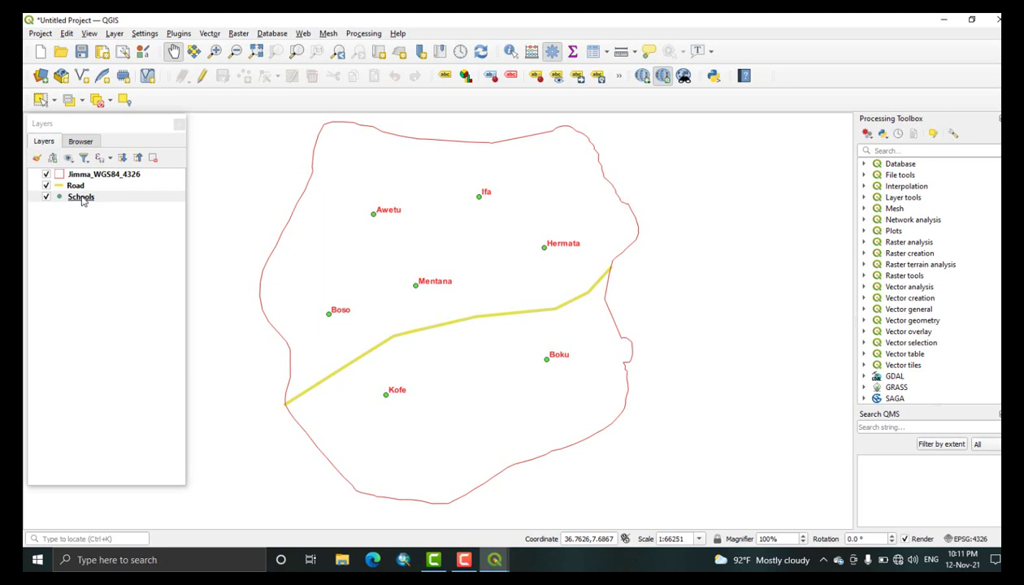
{"action": "left_click_drag", "start_coordinate": [393, 191], "coordinate": [418, 189]}
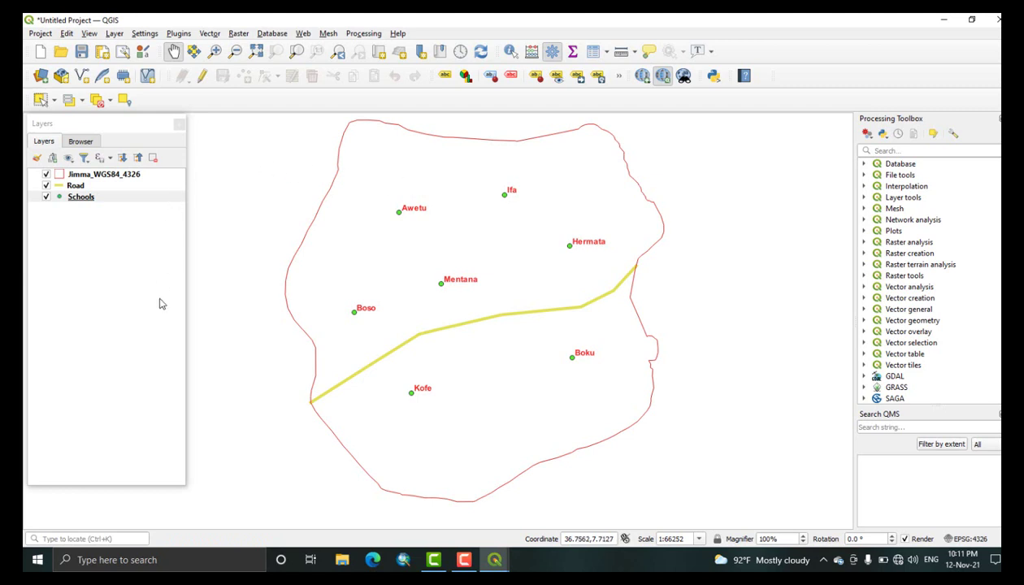
{"action": "left_click_drag", "start_coordinate": [169, 485], "coordinate": [169, 523]}
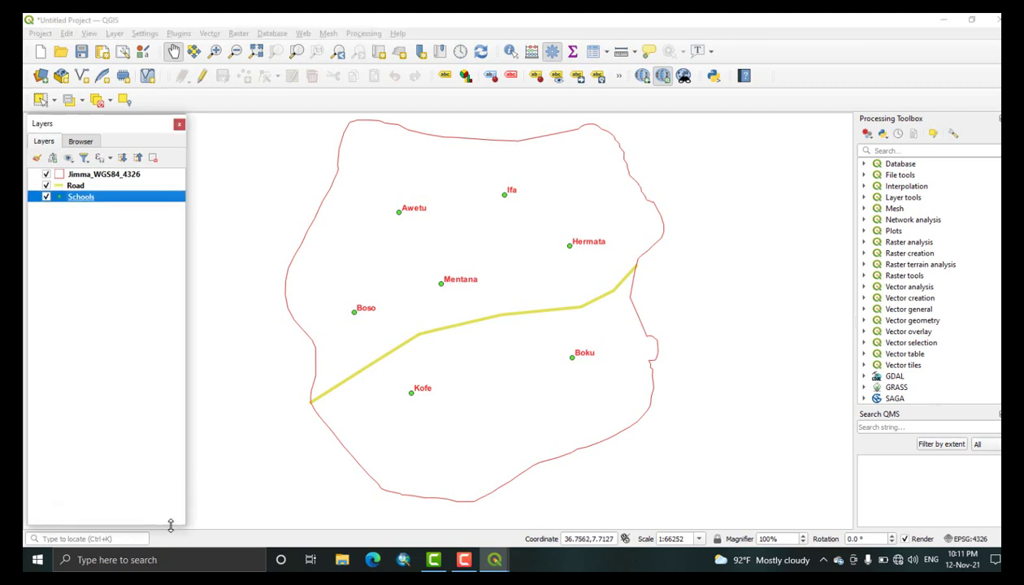
{"action": "left_click", "coordinate": [86, 141]}
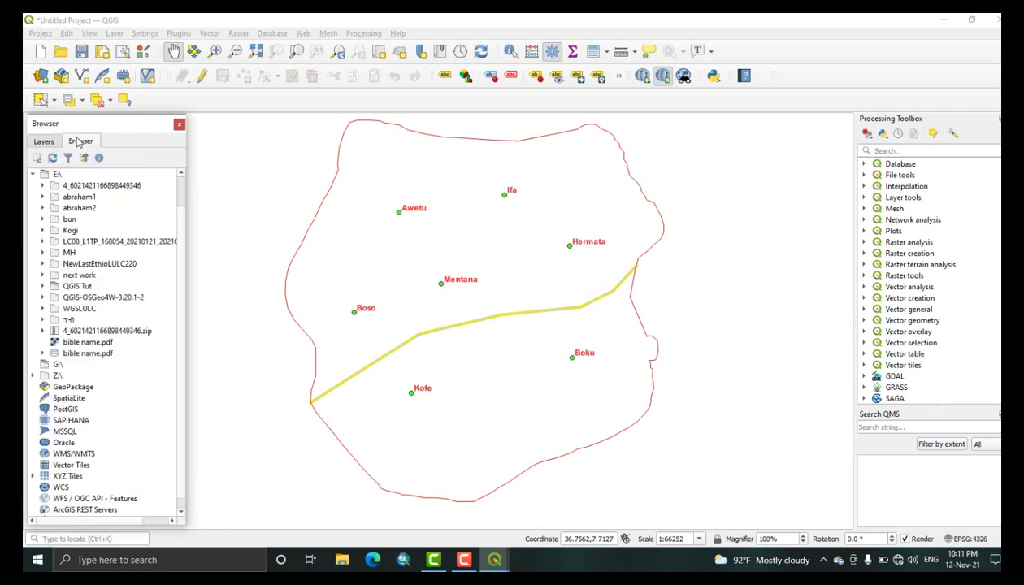
{"action": "left_click", "coordinate": [42, 141]}
{"action": "left_click", "coordinate": [72, 143]}
{"action": "left_click", "coordinate": [41, 142]}
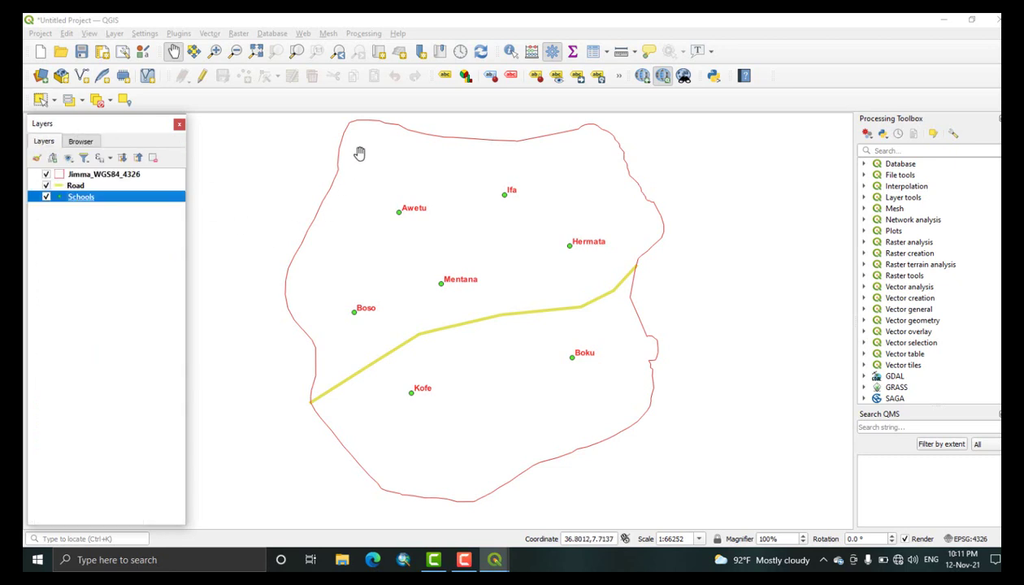
{"action": "left_click", "coordinate": [417, 20]}
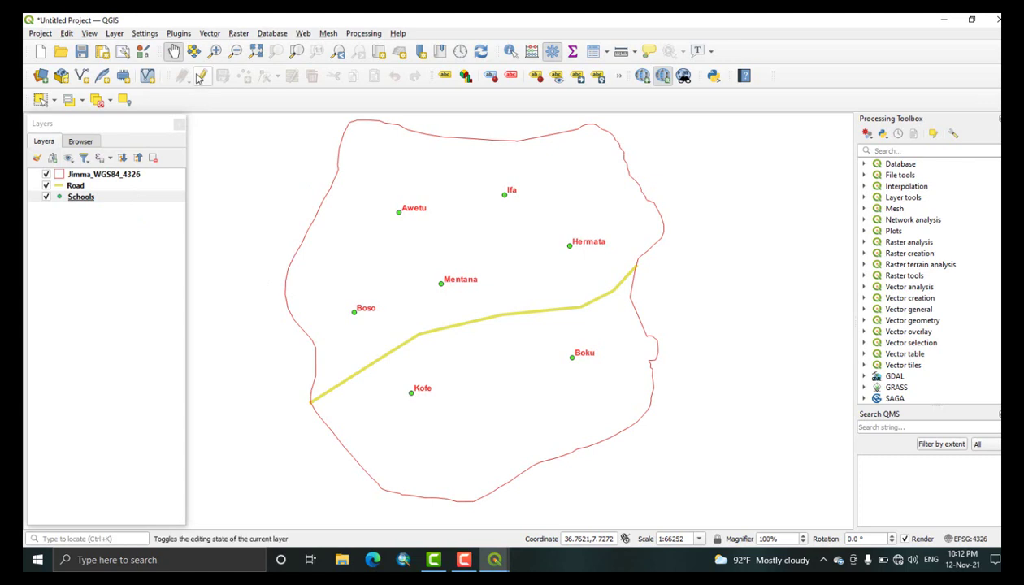
- Search the plugin manager for "qu", view the QuickMapServices plugin details, and clear the search
{"action": "left_click", "coordinate": [177, 34]}
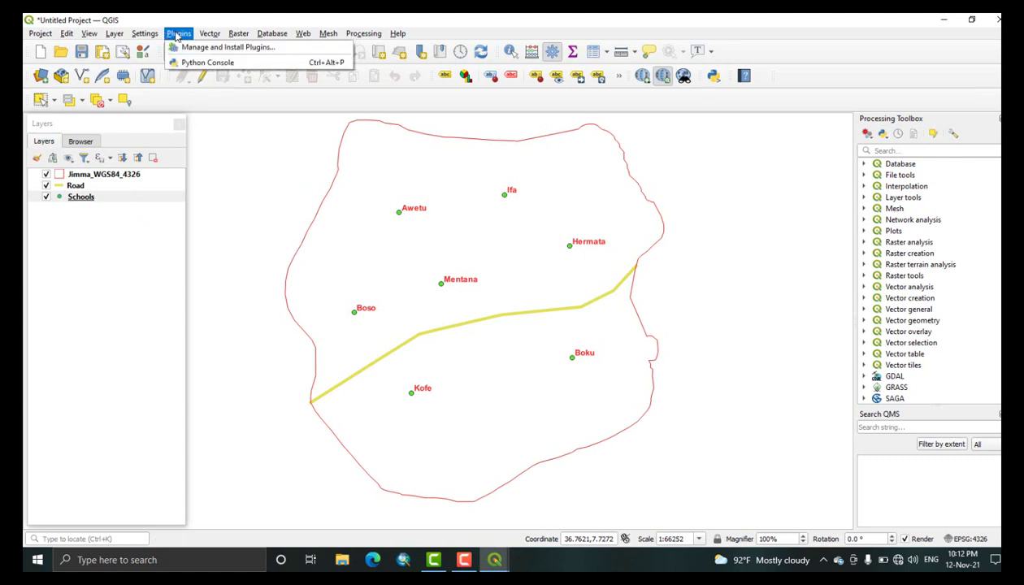
{"action": "left_click", "coordinate": [236, 49]}
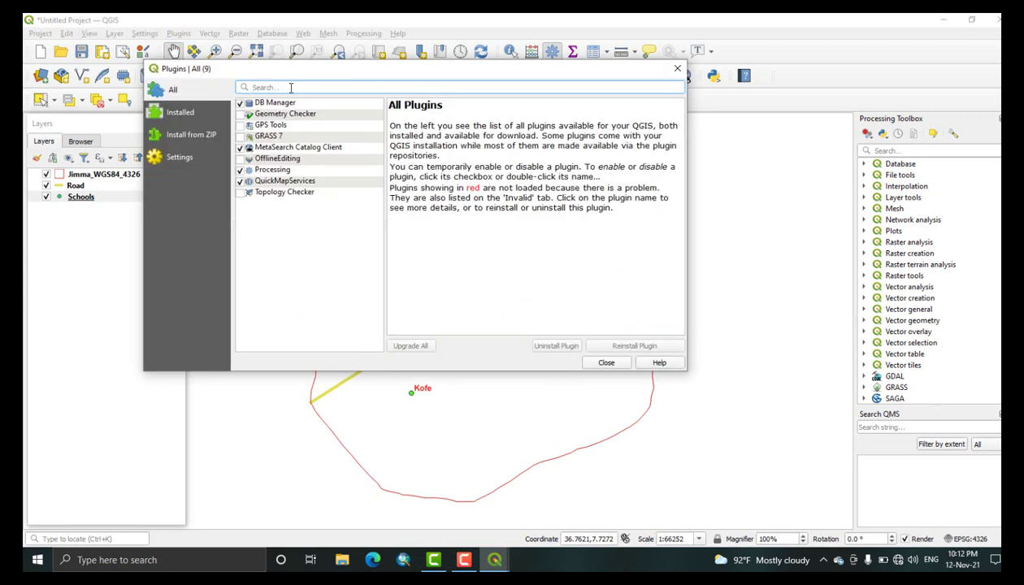
{"action": "type", "text": "qu"}
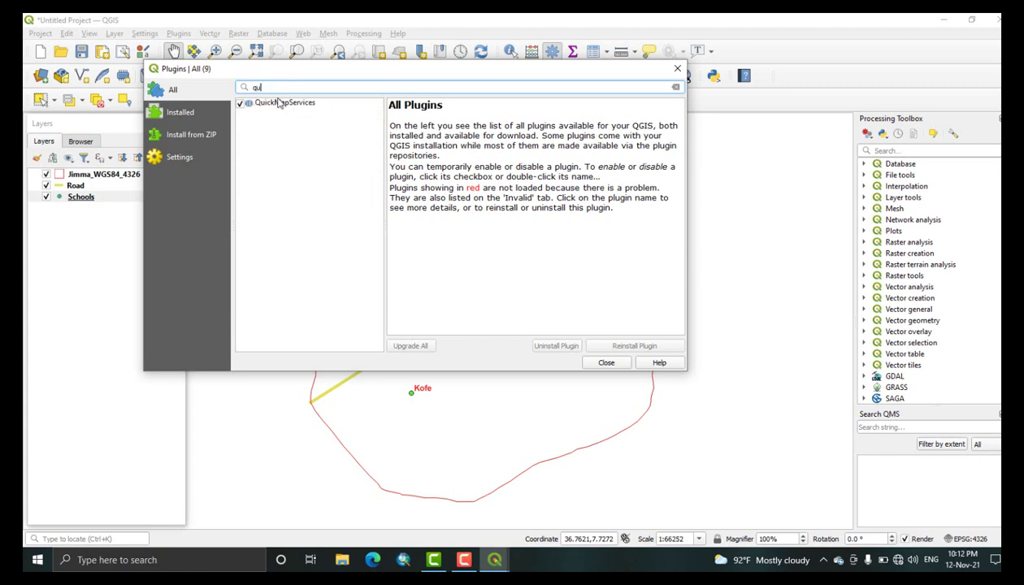
{"action": "left_click", "coordinate": [280, 103]}
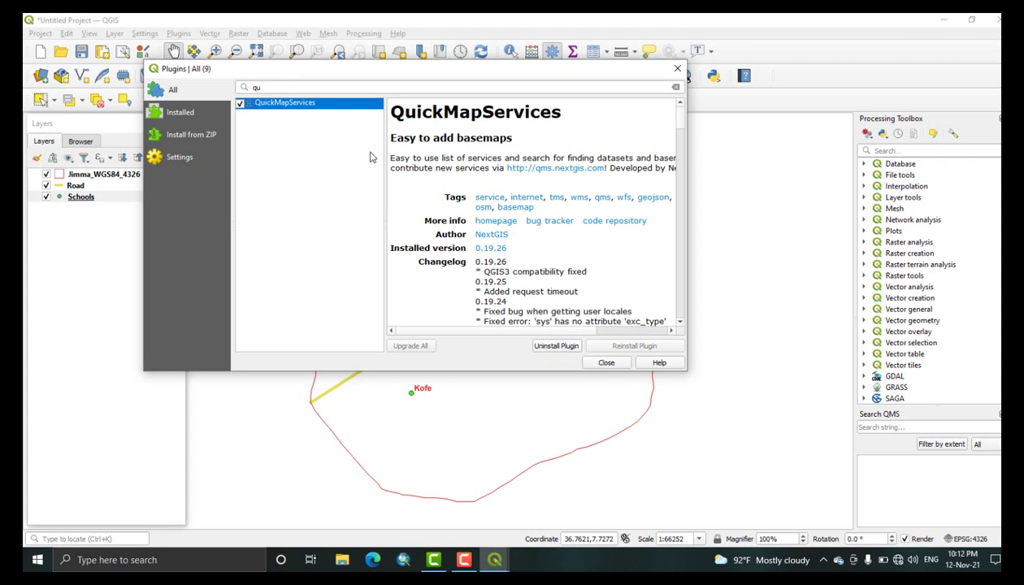
{"action": "left_click", "coordinate": [258, 87]}
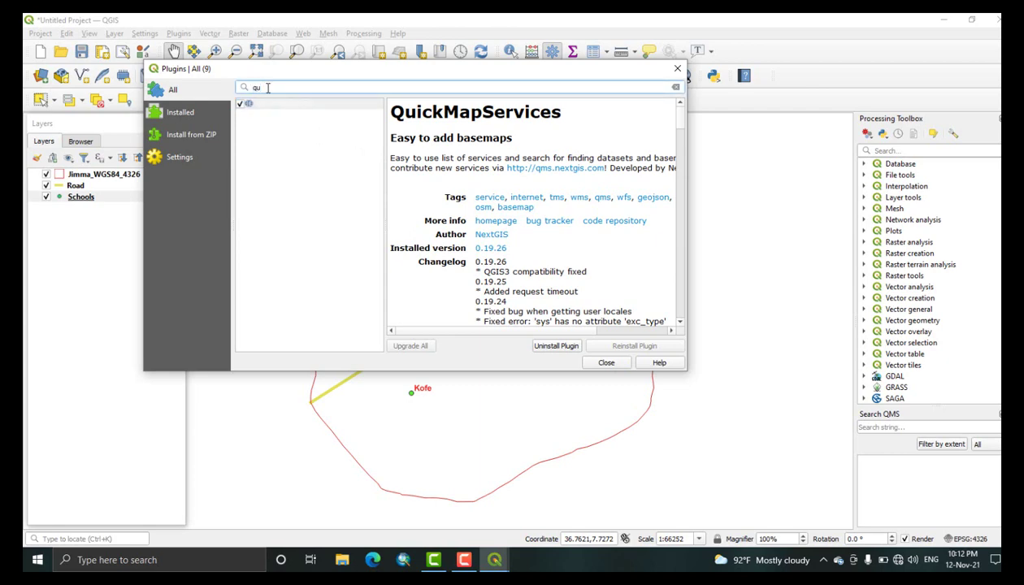
{"action": "key", "text": "BackSpace"}
{"action": "key", "text": "BackSpace"}
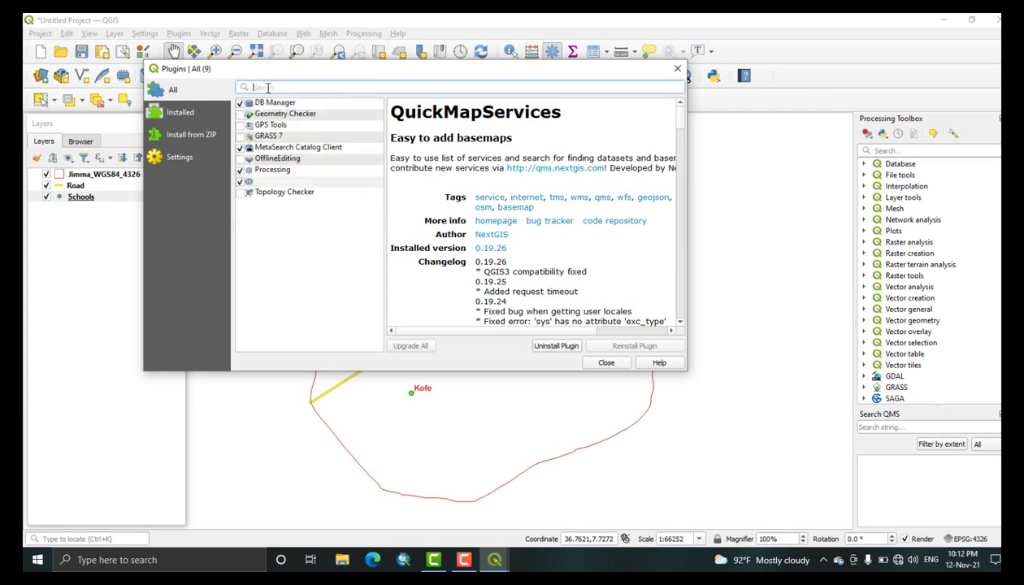
{"action": "left_click", "coordinate": [676, 68]}
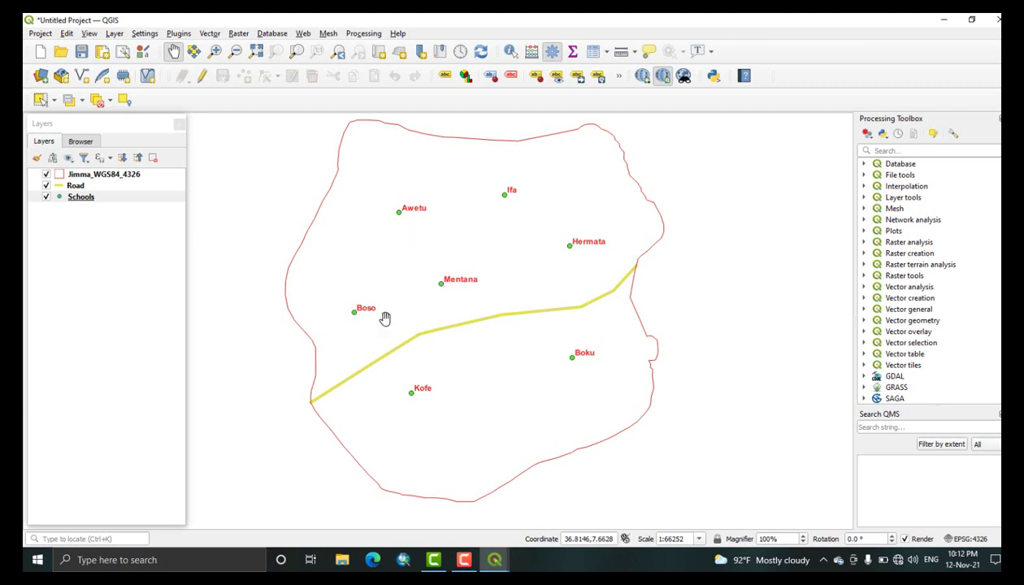
- Check the services offered by QuickMapServices and review the plugin list once more
{"action": "left_click", "coordinate": [303, 33]}
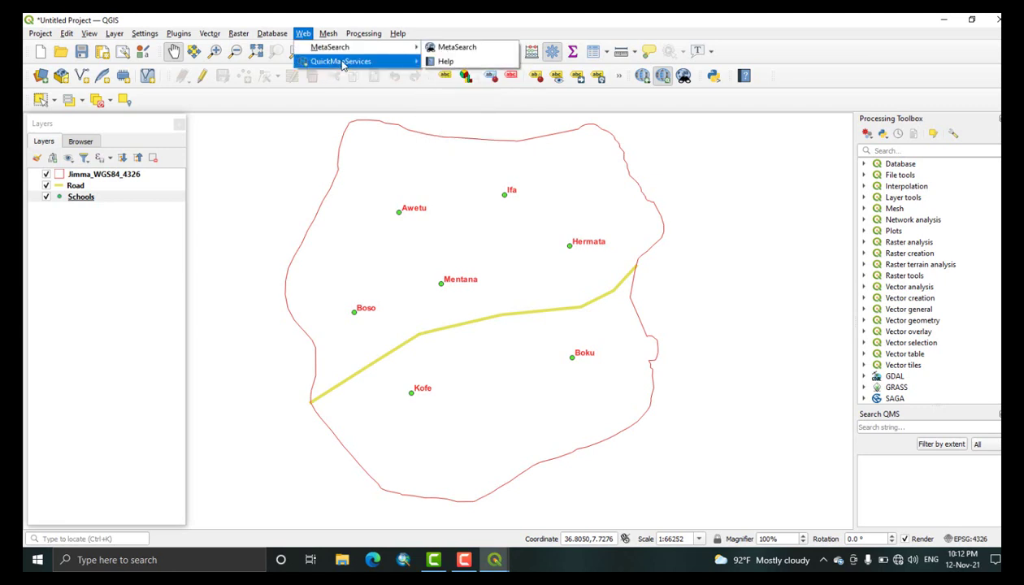
{"action": "mouse_move", "coordinate": [371, 67]}
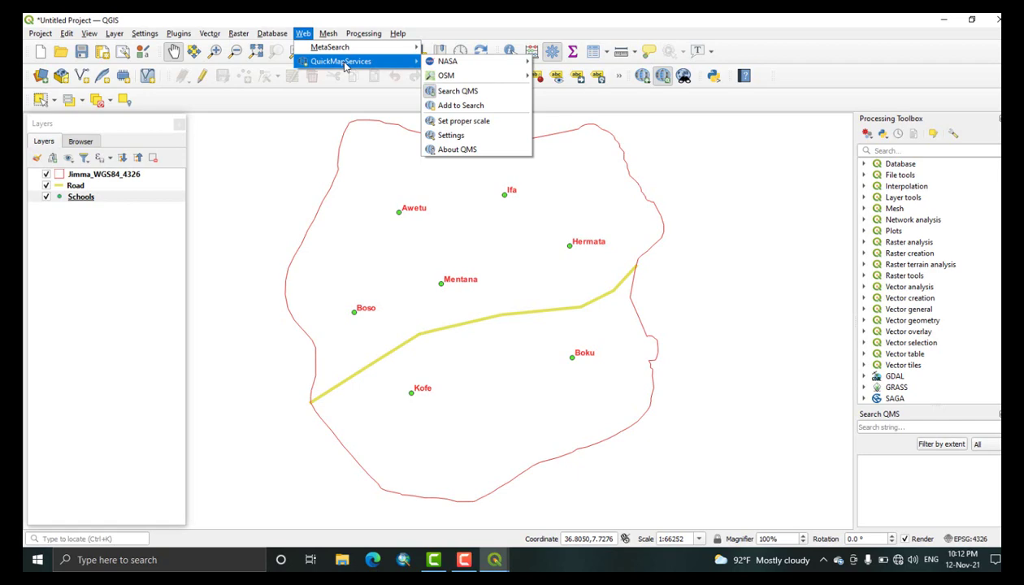
{"action": "mouse_move", "coordinate": [178, 33]}
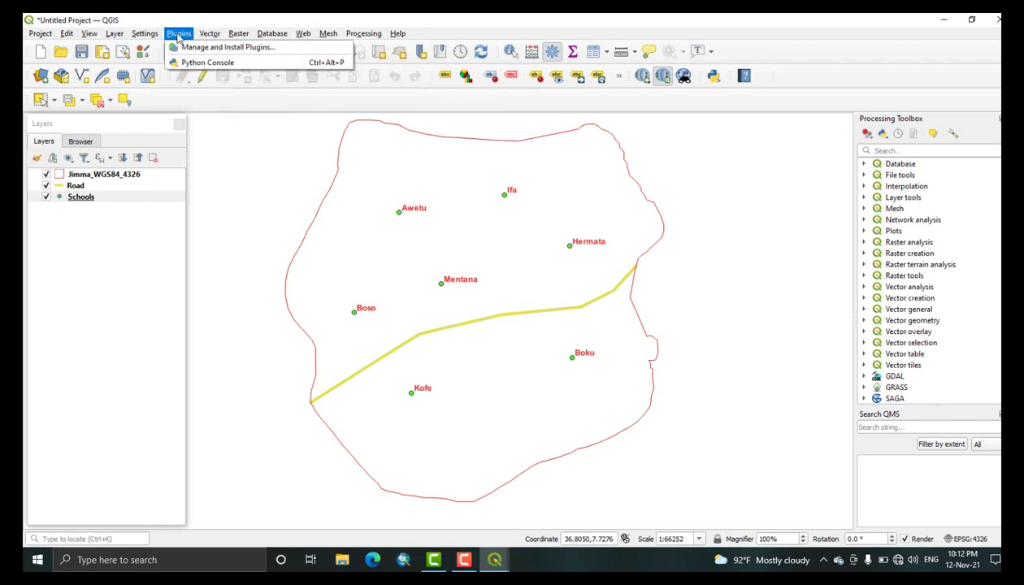
{"action": "left_click", "coordinate": [230, 47]}
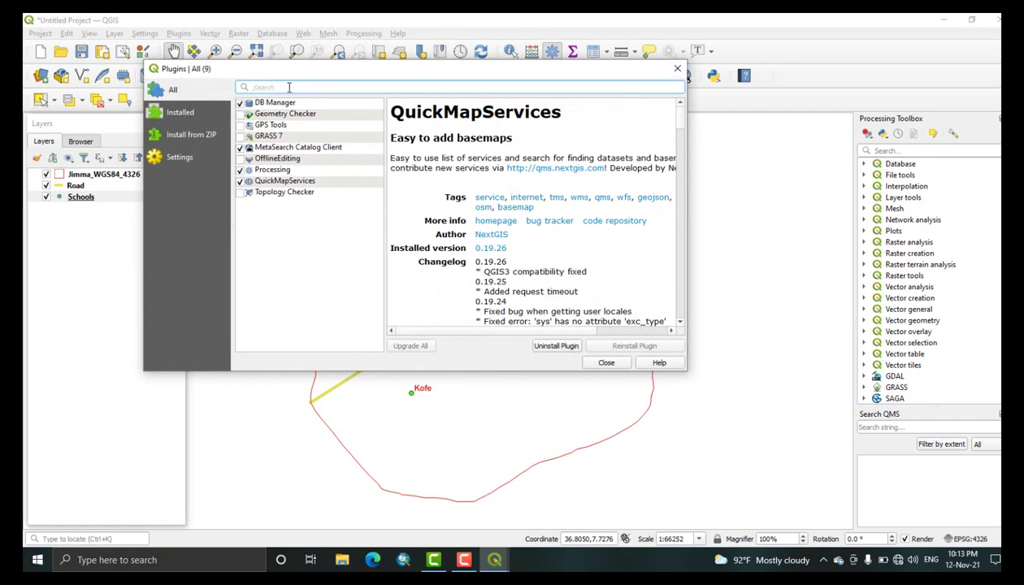
{"action": "left_click", "coordinate": [676, 70]}
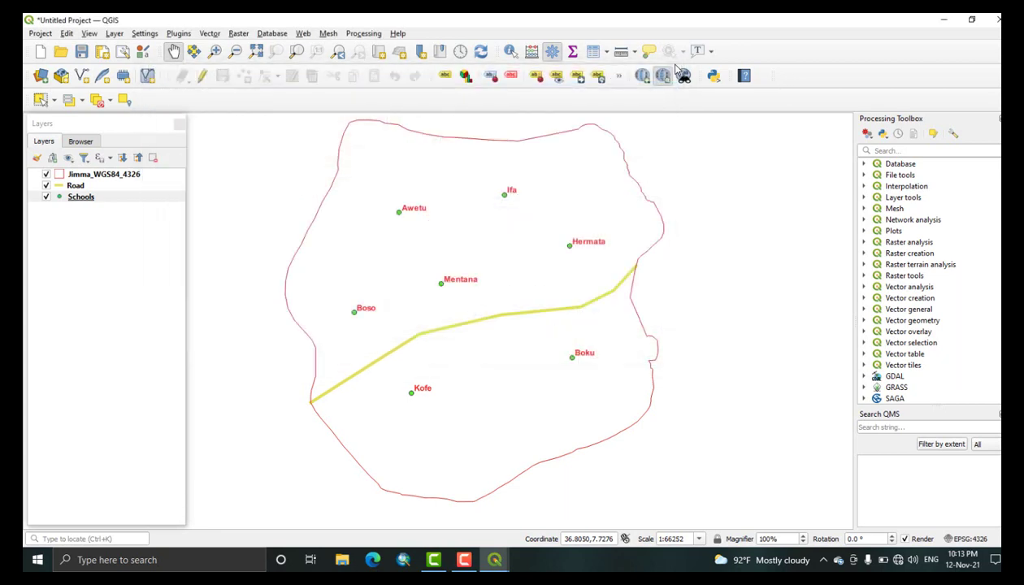
- Add the OSM Standard basemap to the project through QuickMapServices
{"action": "left_click", "coordinate": [307, 36]}
{"action": "mouse_move", "coordinate": [353, 63]}
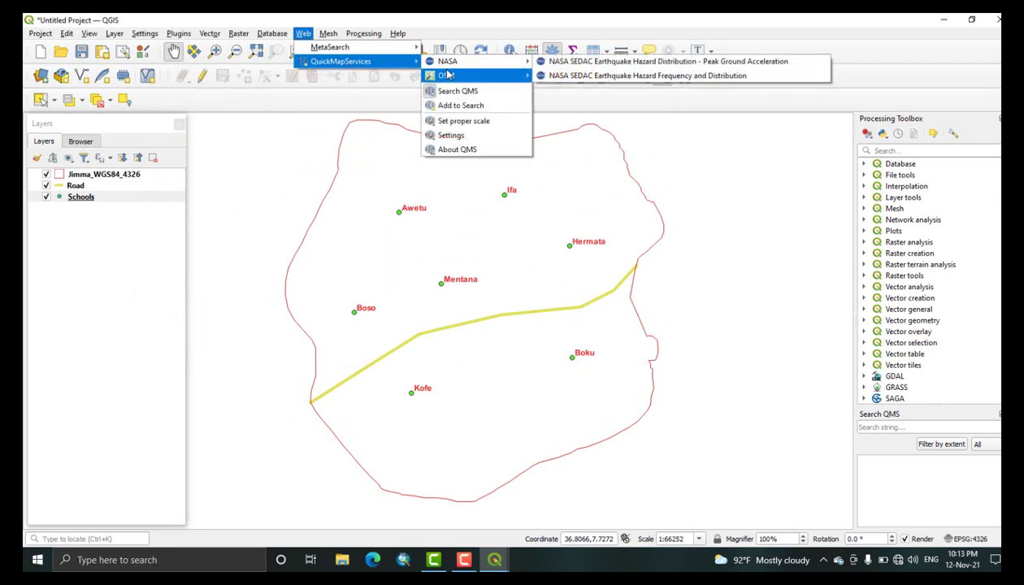
{"action": "mouse_move", "coordinate": [469, 69]}
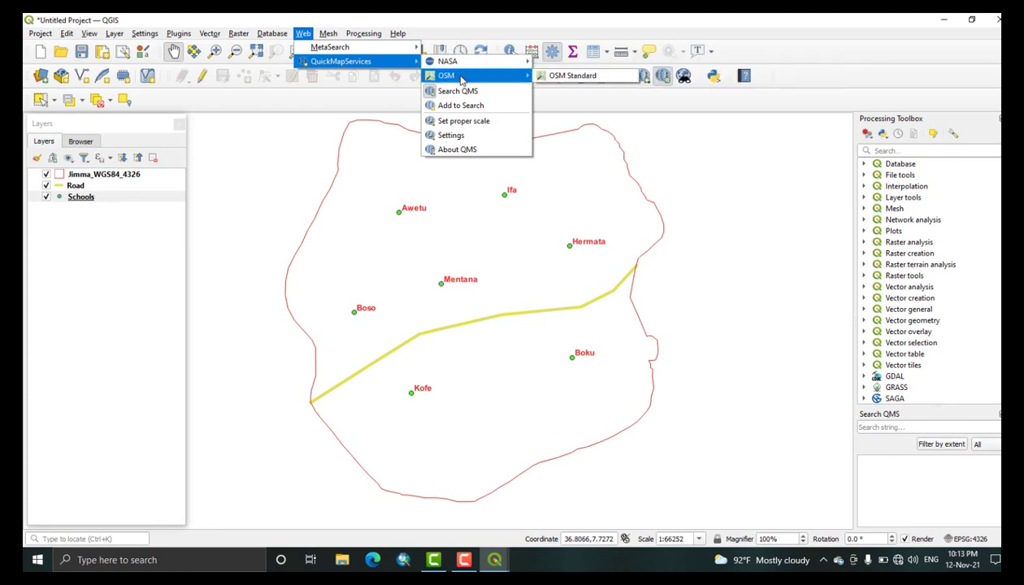
{"action": "left_click", "coordinate": [559, 77]}
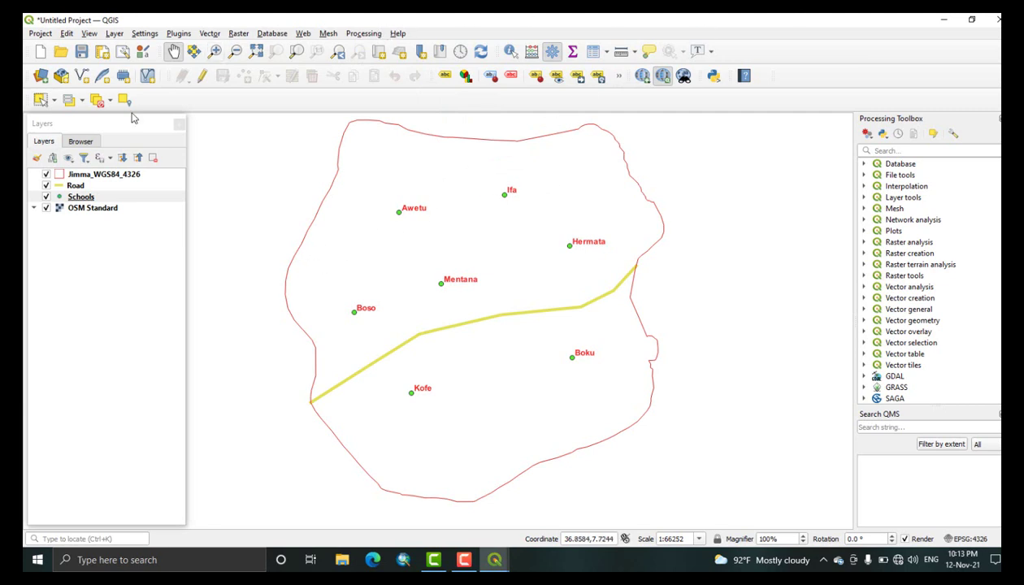
{"action": "left_click", "coordinate": [46, 211]}
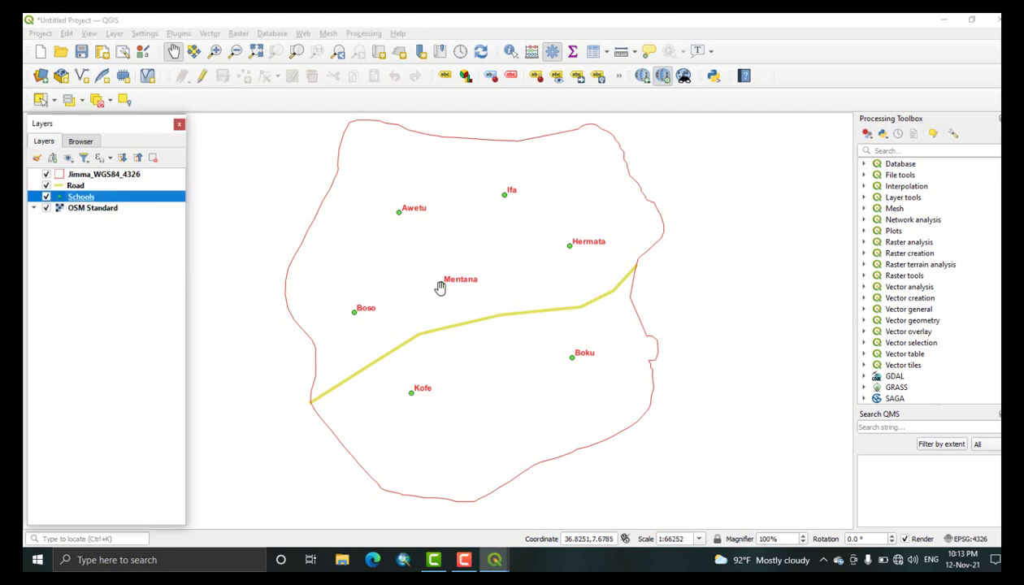
- Zoom the map to the full extent of the OSM Standard layer
{"action": "left_click_drag", "start_coordinate": [437, 283], "coordinate": [455, 261]}
{"action": "scroll", "coordinate": [454, 270], "scroll_direction": "down", "scroll_amount": 2}
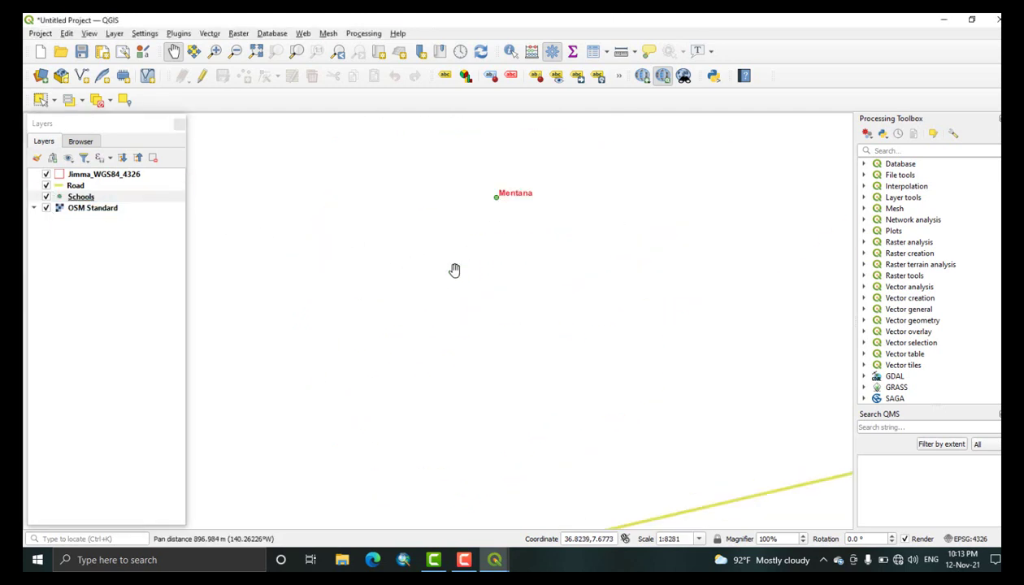
{"action": "scroll", "coordinate": [454, 270], "scroll_direction": "down", "scroll_amount": 1}
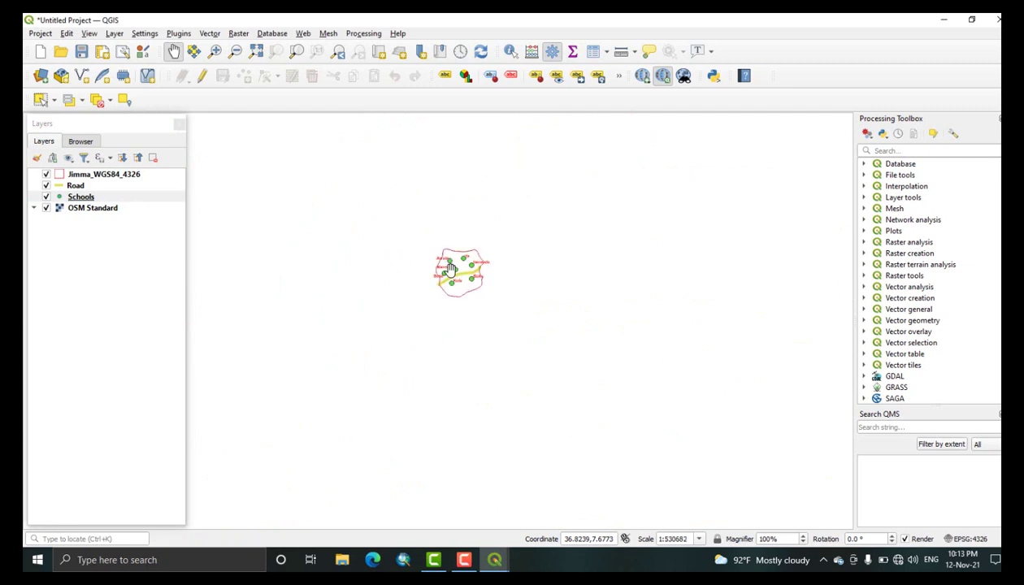
{"action": "scroll", "coordinate": [428, 275], "scroll_direction": "down", "scroll_amount": 1}
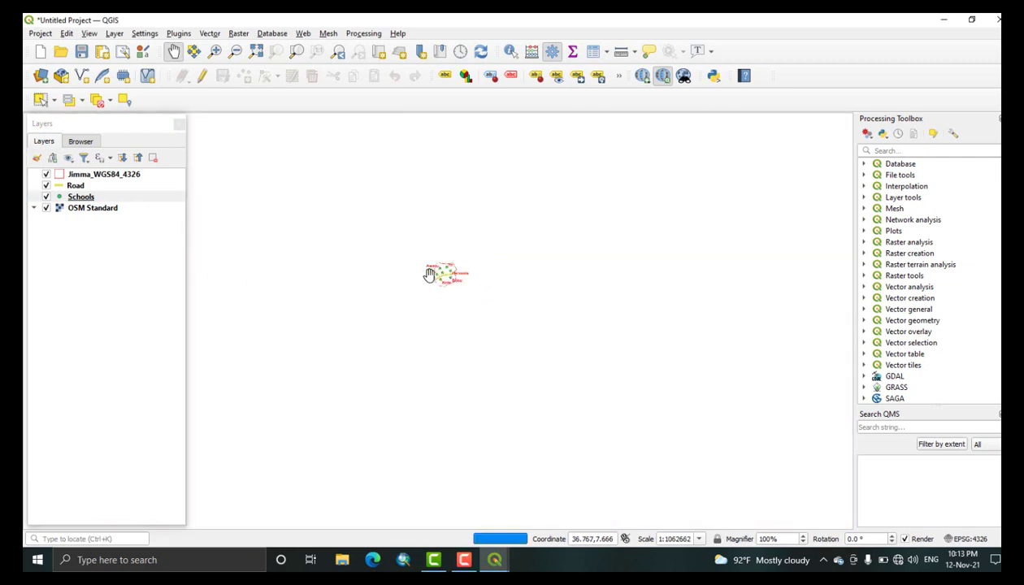
{"action": "right_click", "coordinate": [87, 210]}
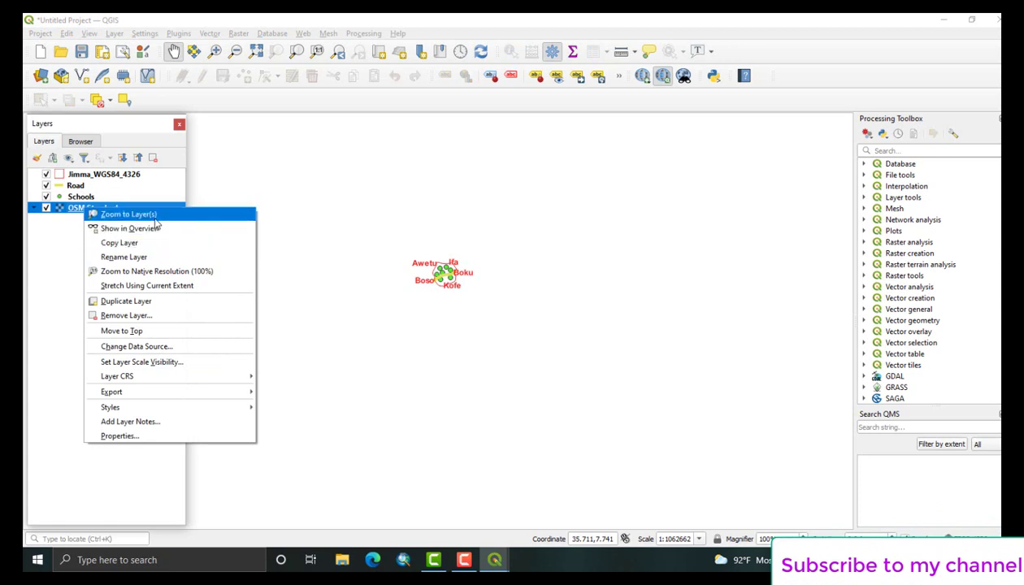
{"action": "left_click", "coordinate": [154, 216]}
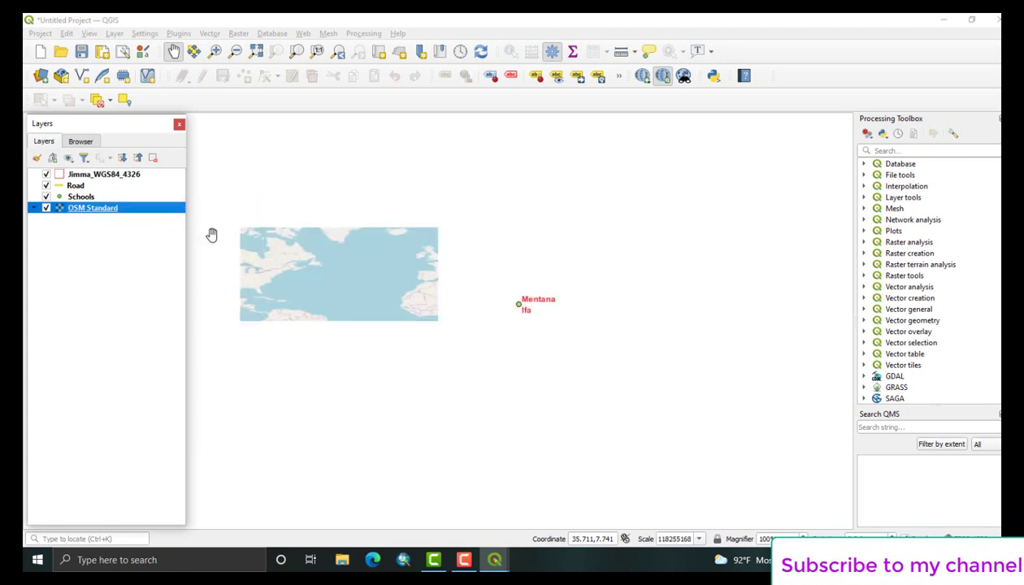
- Examine the Jimma boundary, road and labeled schools against the OSM Standard basemap at several scales
{"action": "left_click_drag", "start_coordinate": [506, 327], "coordinate": [461, 312]}
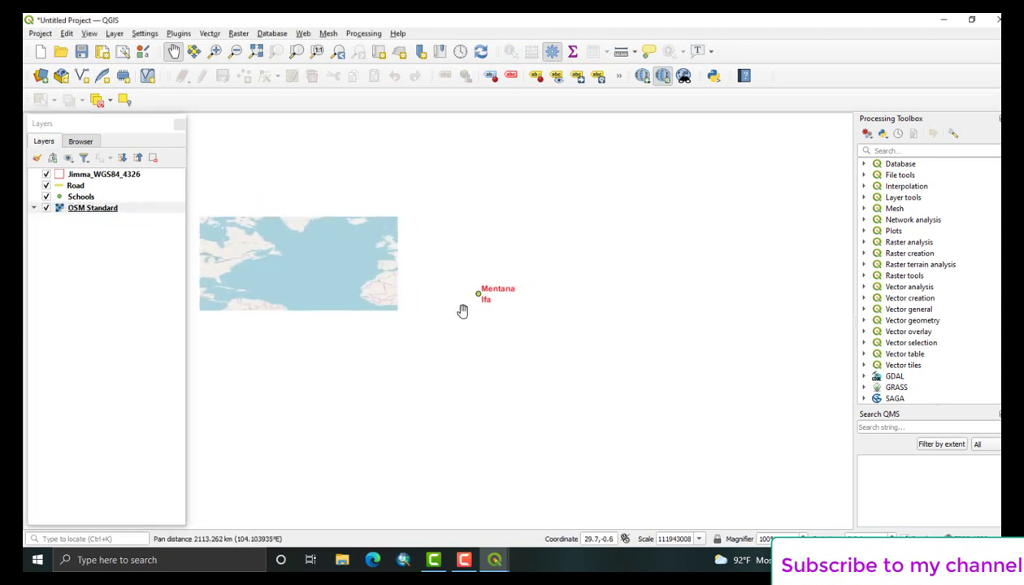
{"action": "left_click", "coordinate": [214, 51]}
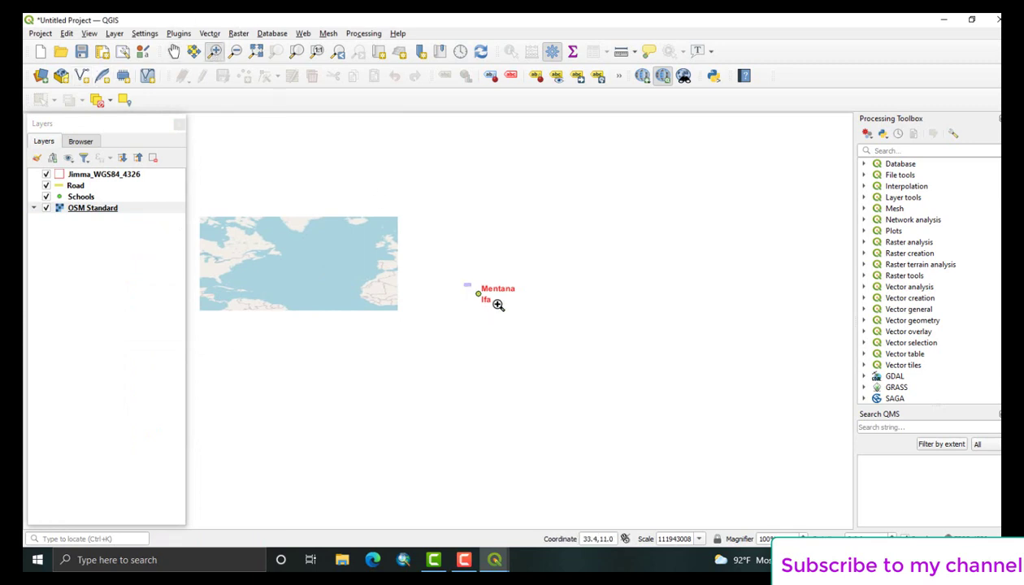
{"action": "left_click_drag", "start_coordinate": [458, 280], "coordinate": [526, 327]}
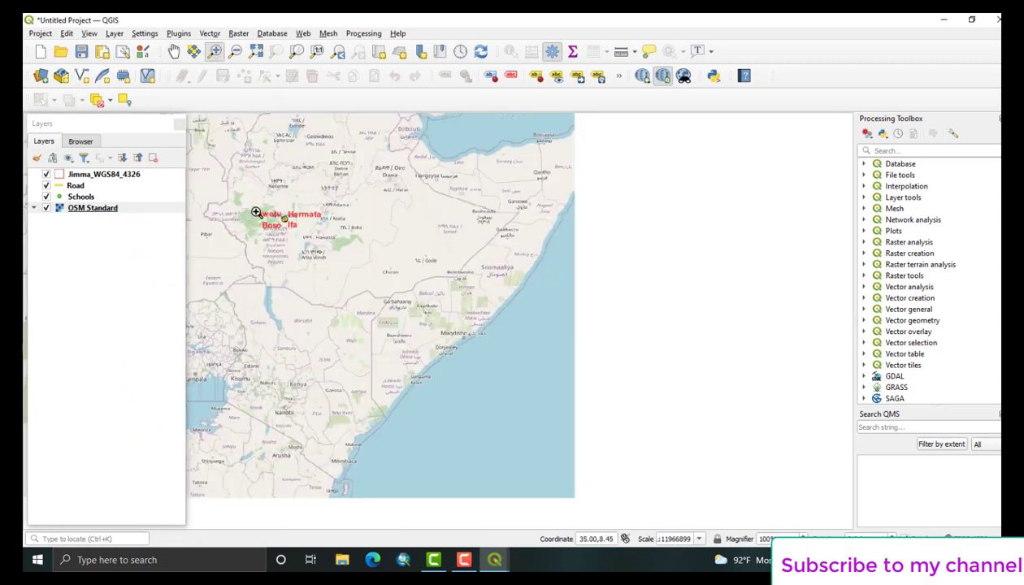
{"action": "left_click_drag", "start_coordinate": [228, 182], "coordinate": [500, 350]}
{"action": "scroll", "coordinate": [500, 350], "scroll_direction": "down", "scroll_amount": 3}
{"action": "scroll", "coordinate": [471, 334], "scroll_direction": "up", "scroll_amount": 1}
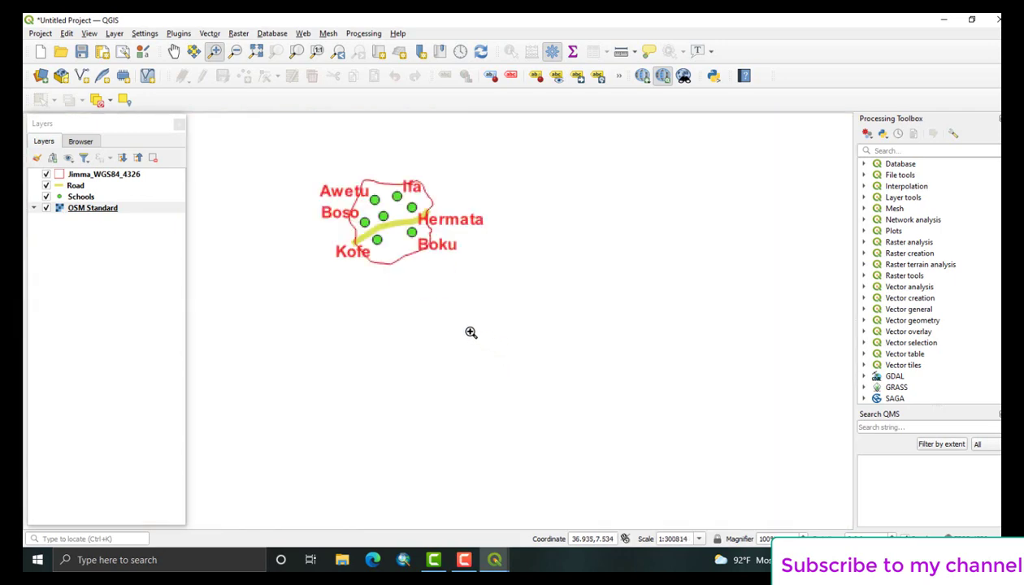
{"action": "scroll", "coordinate": [471, 332], "scroll_direction": "down", "scroll_amount": 2}
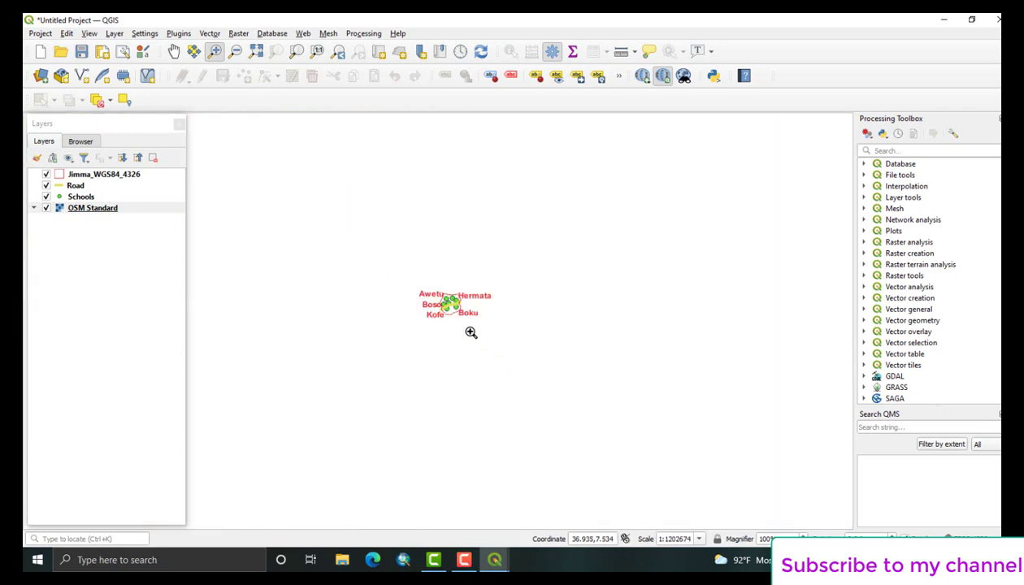
{"action": "scroll", "coordinate": [471, 333], "scroll_direction": "up", "scroll_amount": 2}
{"action": "scroll", "coordinate": [471, 333], "scroll_direction": "down", "scroll_amount": 3}
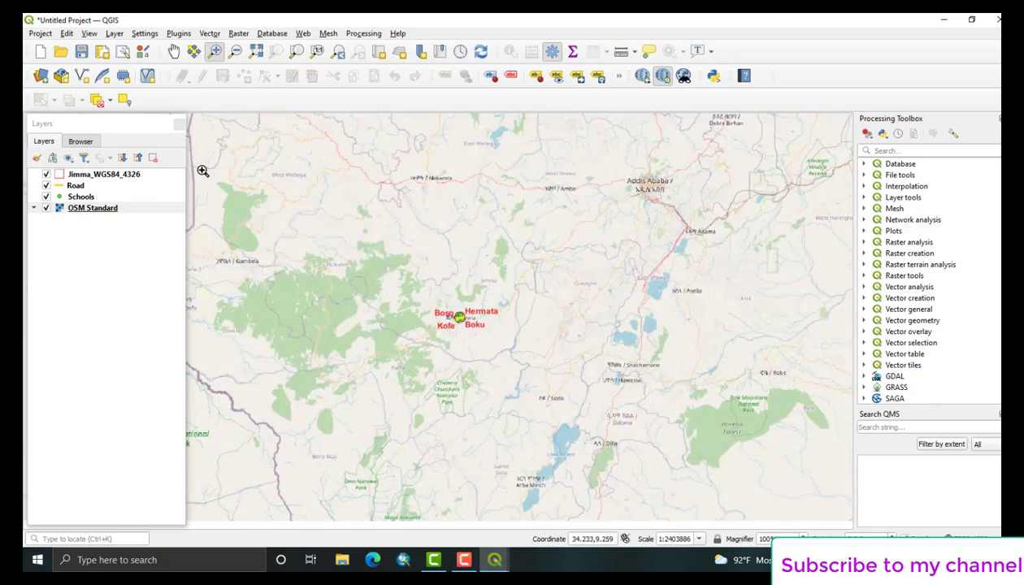
{"action": "left_click_drag", "start_coordinate": [344, 221], "coordinate": [640, 436]}
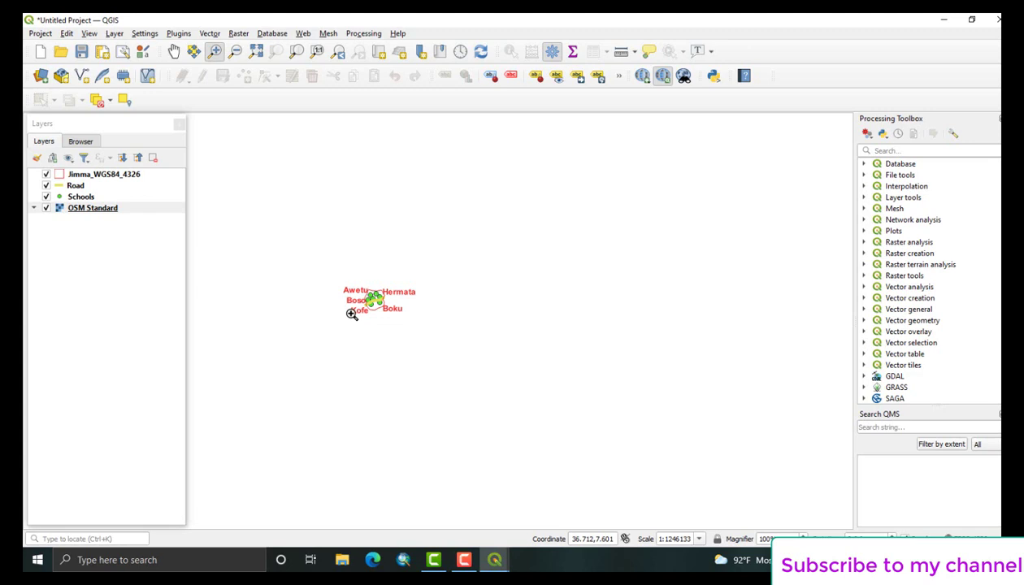
{"action": "scroll", "coordinate": [443, 341], "scroll_direction": "down", "scroll_amount": 4}
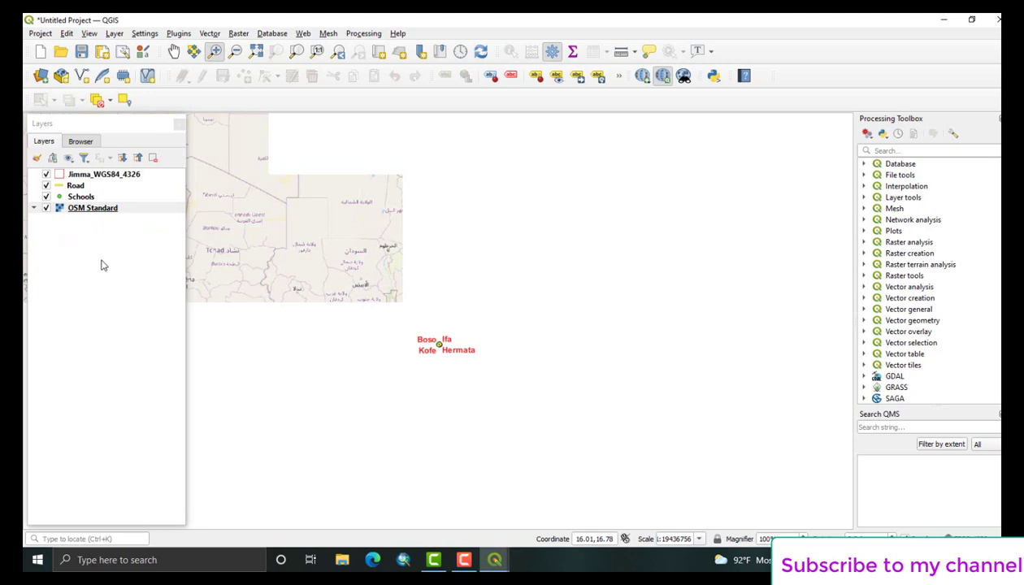
{"action": "left_click", "coordinate": [463, 559]}
{"action": "left_click", "coordinate": [941, 502]}
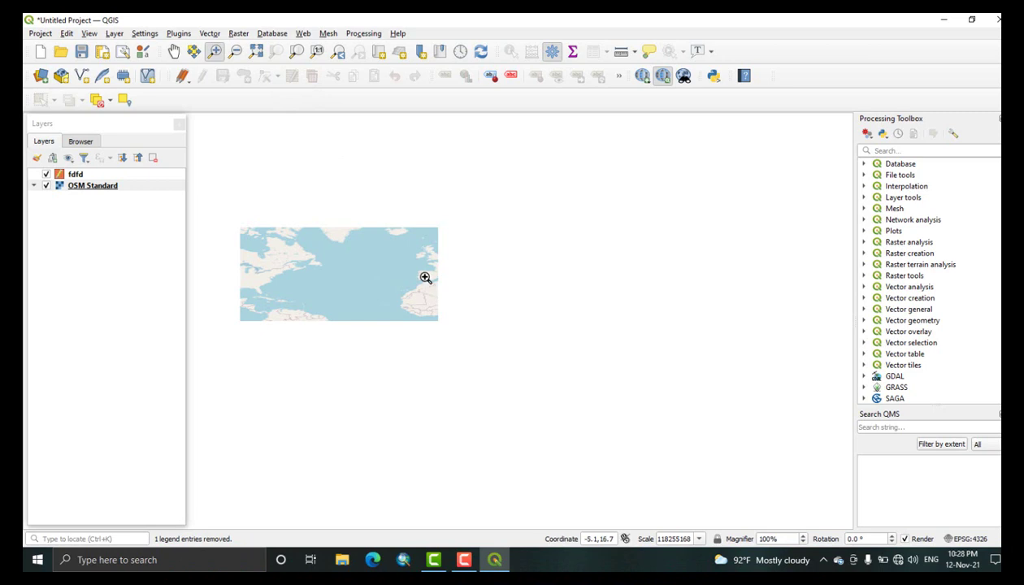
- Inspect the OSM Standard basemap over East Africa, closing in on the Addis Ababa area of Ethiopia
{"action": "left_click_drag", "start_coordinate": [419, 274], "coordinate": [501, 354]}
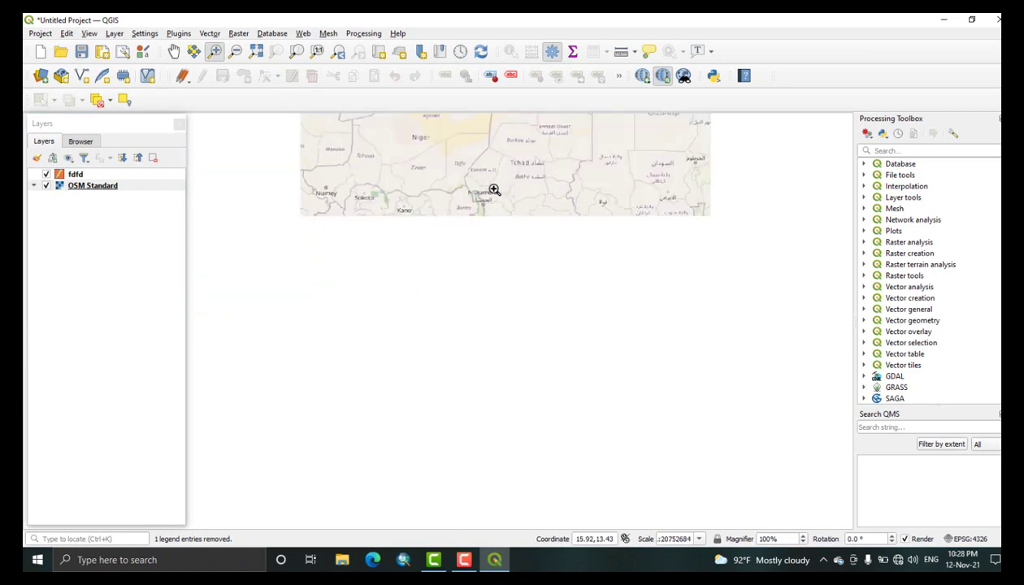
{"action": "left_click_drag", "start_coordinate": [433, 151], "coordinate": [785, 398]}
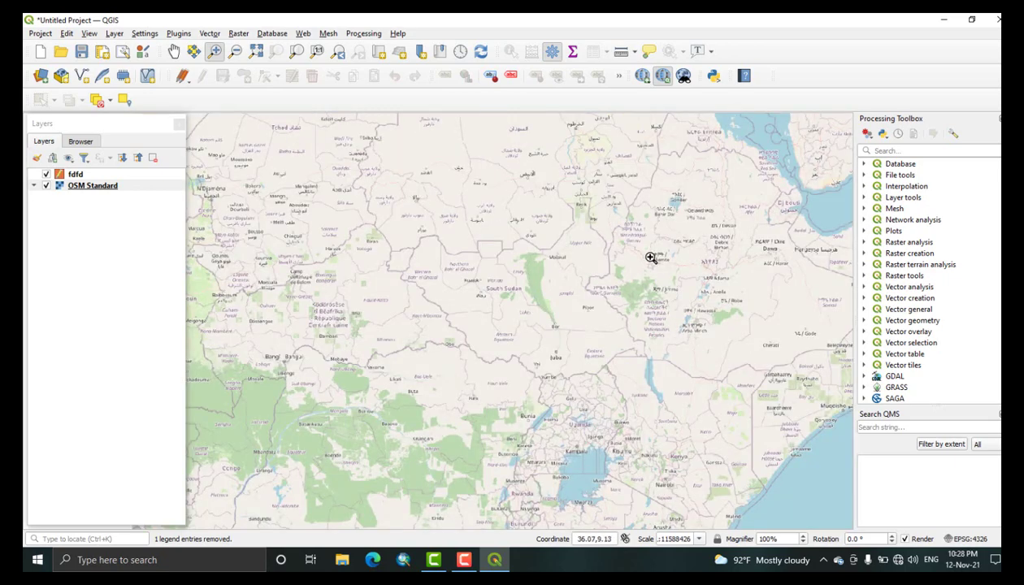
{"action": "left_click_drag", "start_coordinate": [638, 213], "coordinate": [789, 348]}
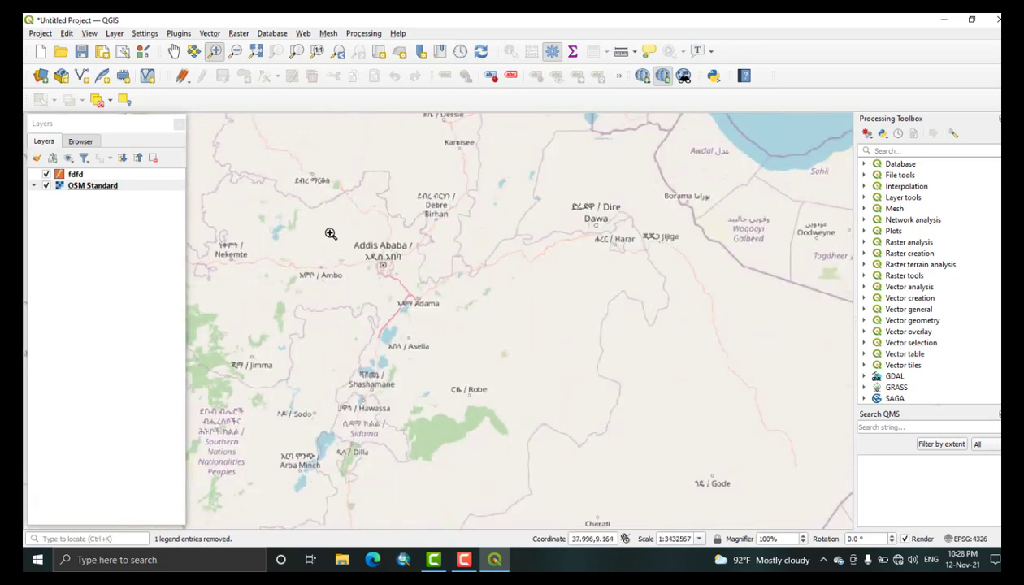
{"action": "left_click_drag", "start_coordinate": [319, 213], "coordinate": [459, 337]}
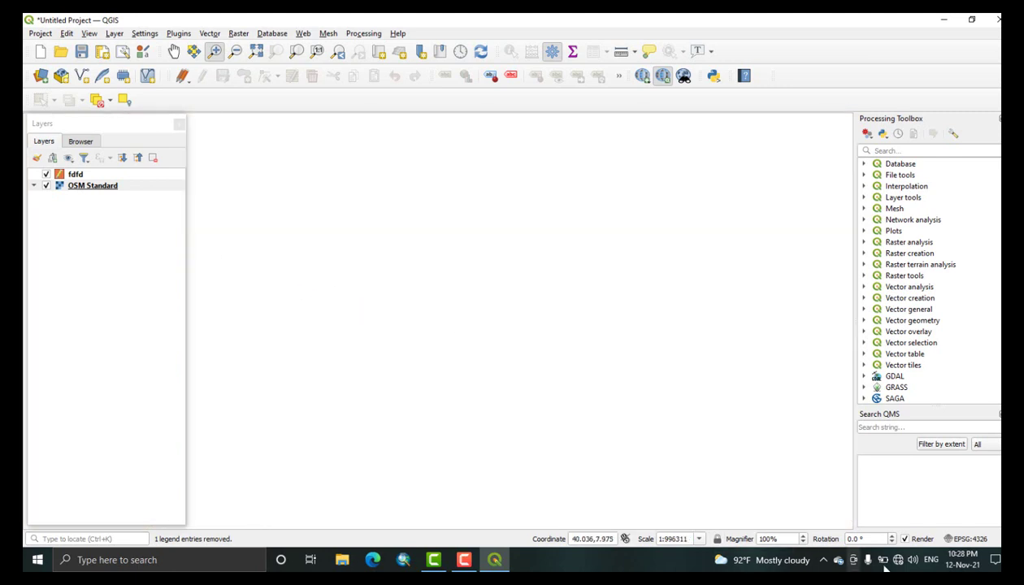
- Hide the OSM Standard layer and add Mosaiced12.tif.ovr from the Mosaiced12 folder in hawasa a data to the map
{"action": "left_click", "coordinate": [47, 186]}
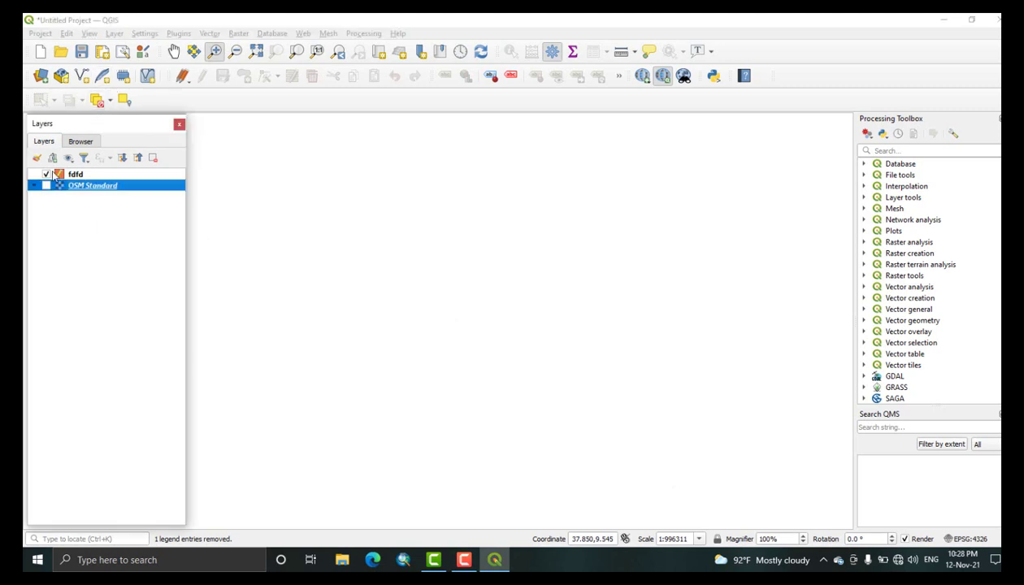
{"action": "left_click", "coordinate": [75, 143]}
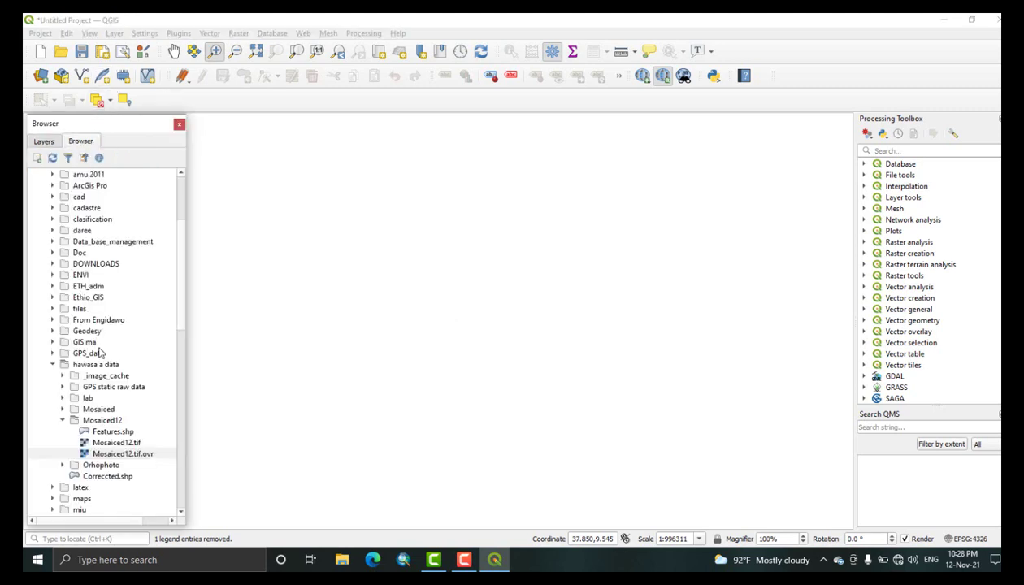
{"action": "scroll", "coordinate": [99, 352], "scroll_direction": "down", "scroll_amount": 2}
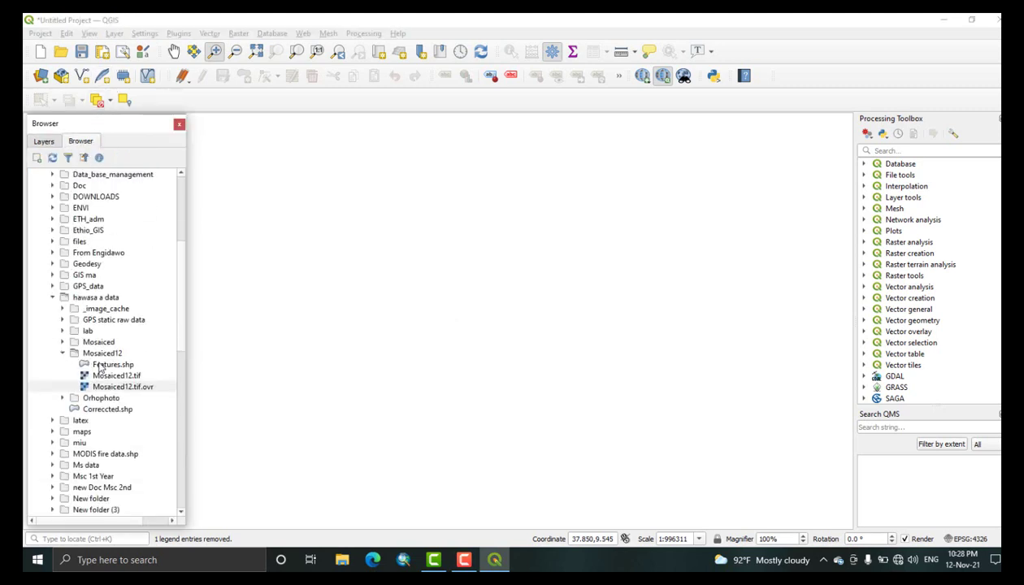
{"action": "left_click", "coordinate": [97, 298]}
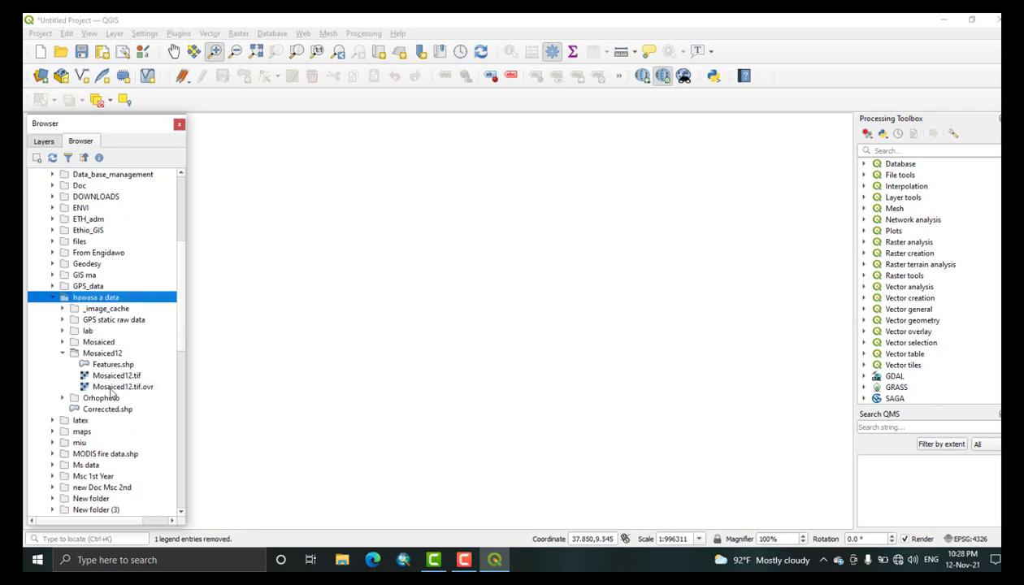
{"action": "left_click_drag", "start_coordinate": [112, 392], "coordinate": [362, 347]}
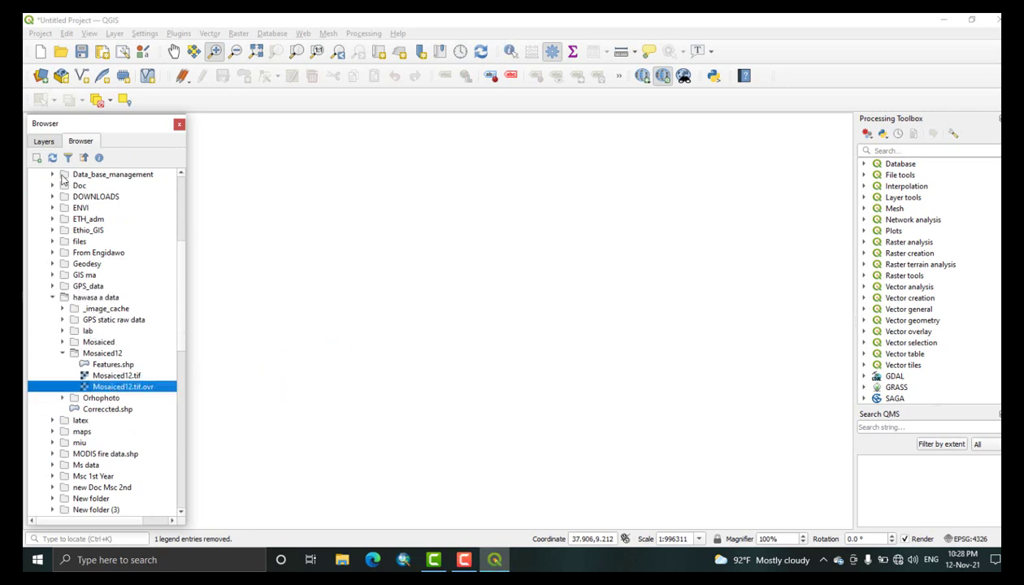
- Zoom the map to the full extent of the Mosaiced12.tif layer
{"action": "left_click", "coordinate": [45, 142]}
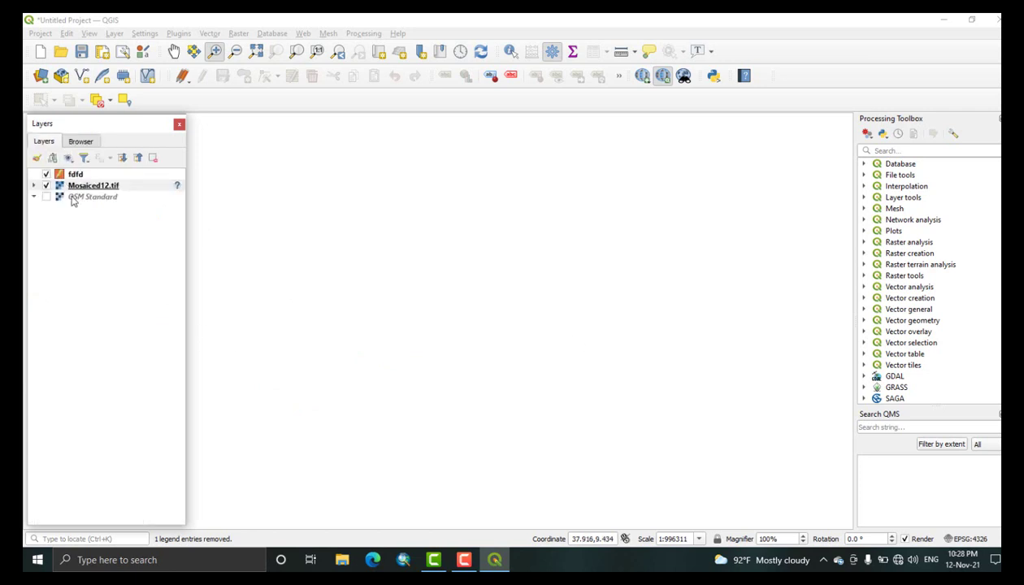
{"action": "right_click", "coordinate": [89, 188]}
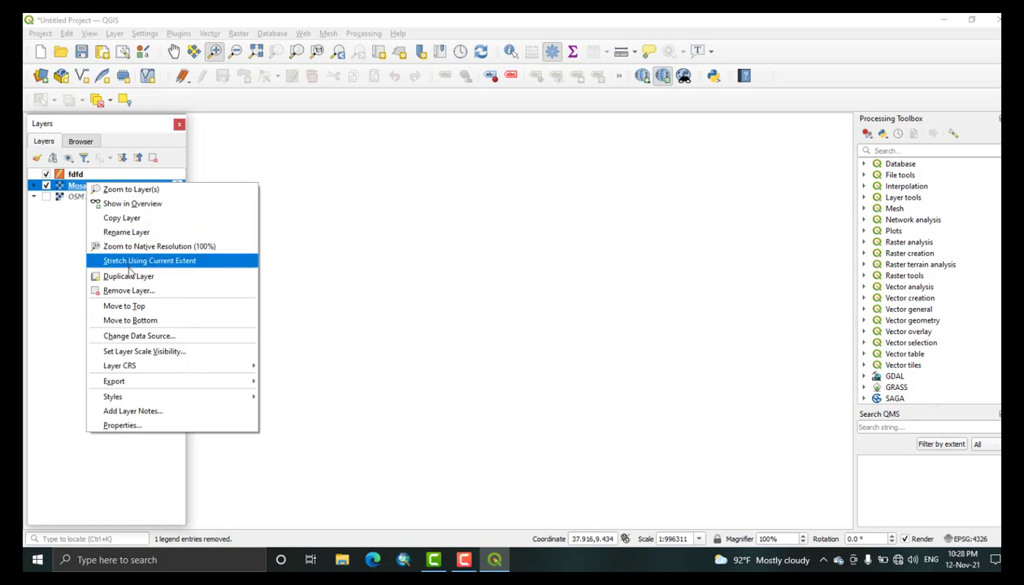
{"action": "left_click", "coordinate": [131, 189]}
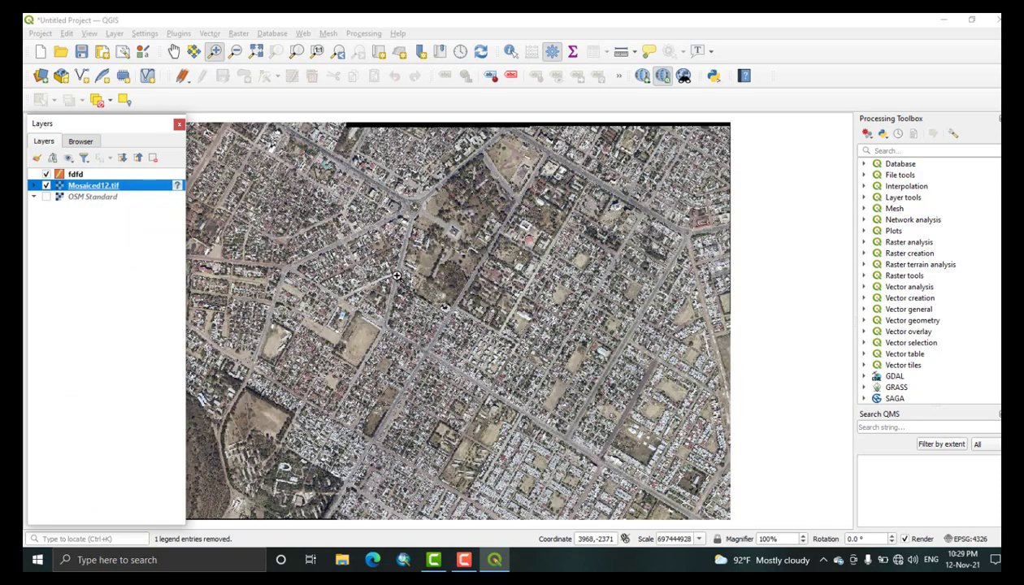
- Inspect the buildings and streets in the Mosaiced12.tif imagery up close, around the compound of large grey-roofed blocks
{"action": "scroll", "coordinate": [398, 277], "scroll_direction": "down", "scroll_amount": 3}
{"action": "scroll", "coordinate": [398, 279], "scroll_direction": "up", "scroll_amount": 3}
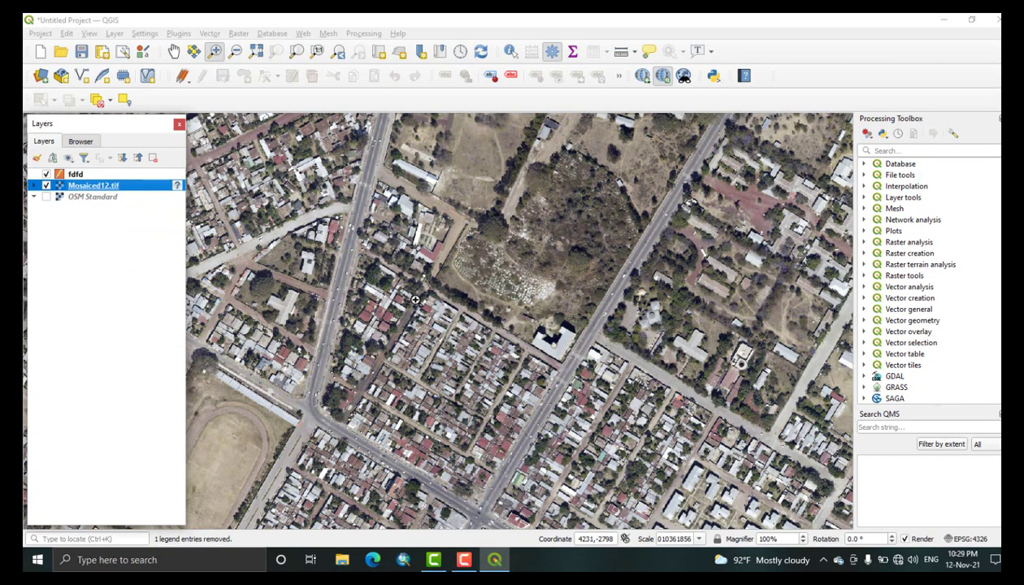
{"action": "left_click", "coordinate": [173, 50]}
{"action": "scroll", "coordinate": [506, 309], "scroll_direction": "up", "scroll_amount": 5}
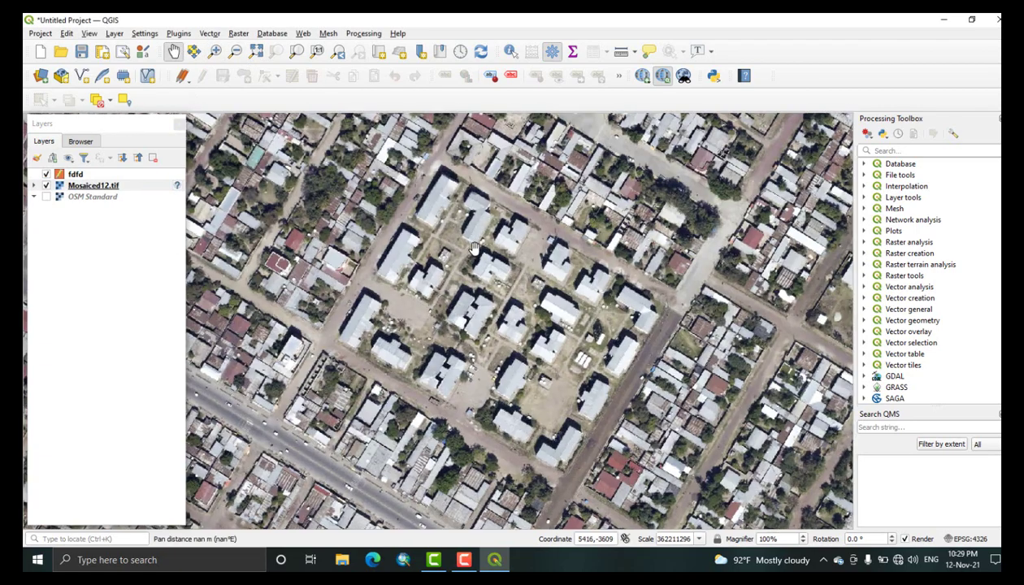
{"action": "scroll", "coordinate": [473, 246], "scroll_direction": "down", "scroll_amount": 3}
{"action": "scroll", "coordinate": [348, 298], "scroll_direction": "up", "scroll_amount": 2}
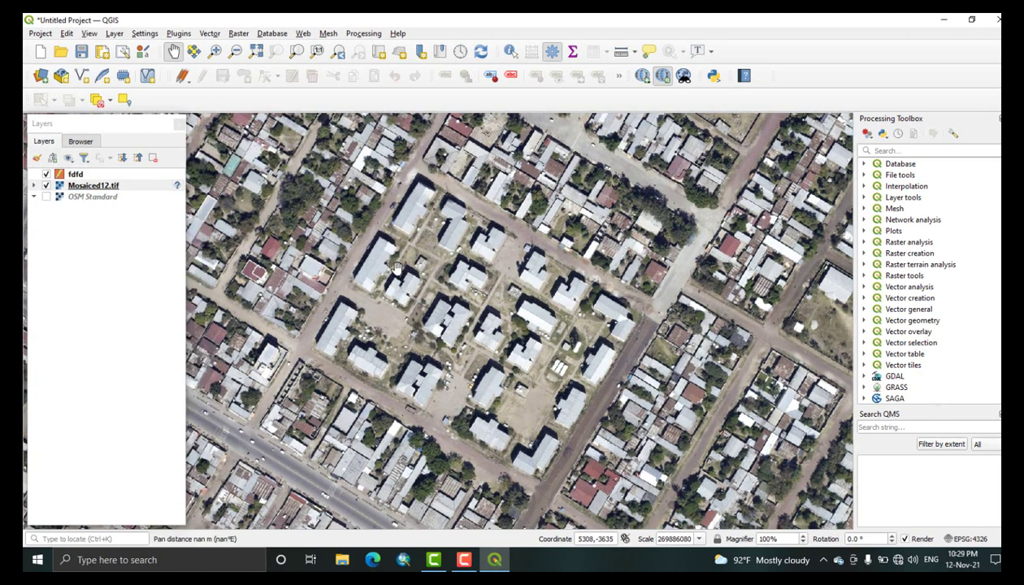
{"action": "left_click_drag", "start_coordinate": [389, 253], "coordinate": [405, 245]}
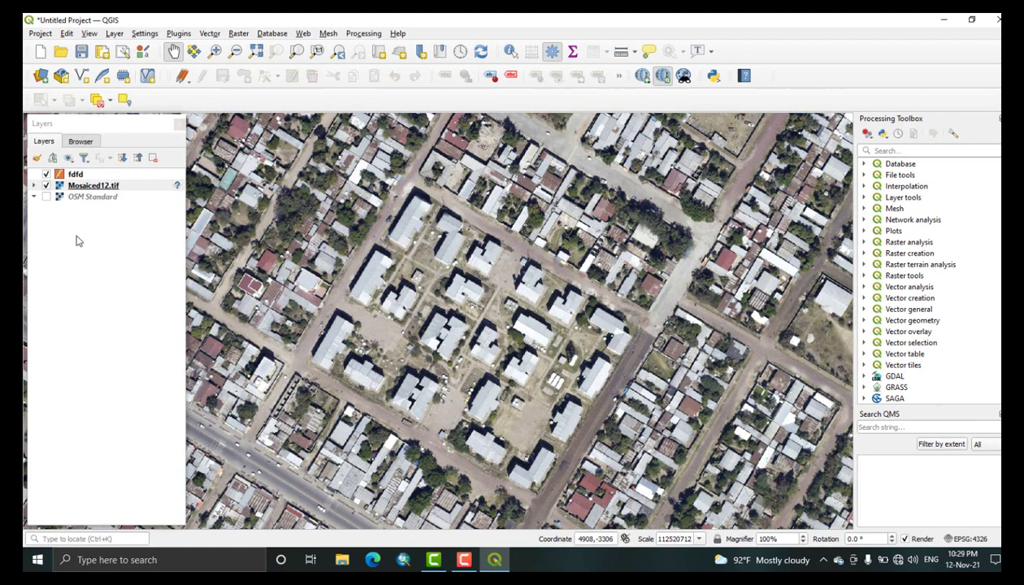
- Start a new shapefile layer with the file name Buildings and the Polygon geometry type
{"action": "left_click", "coordinate": [114, 34]}
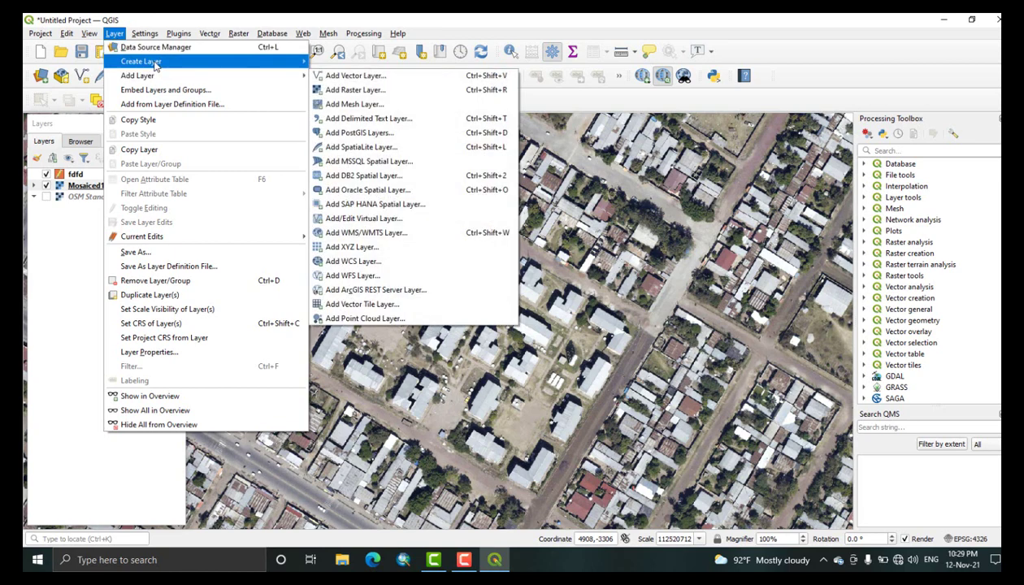
{"action": "mouse_move", "coordinate": [167, 61]}
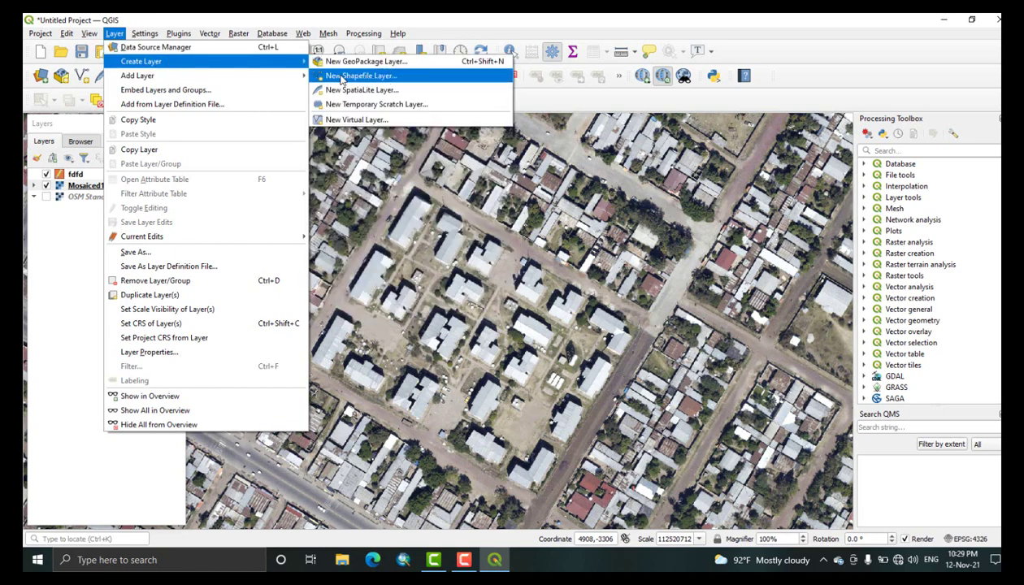
{"action": "left_click", "coordinate": [372, 77]}
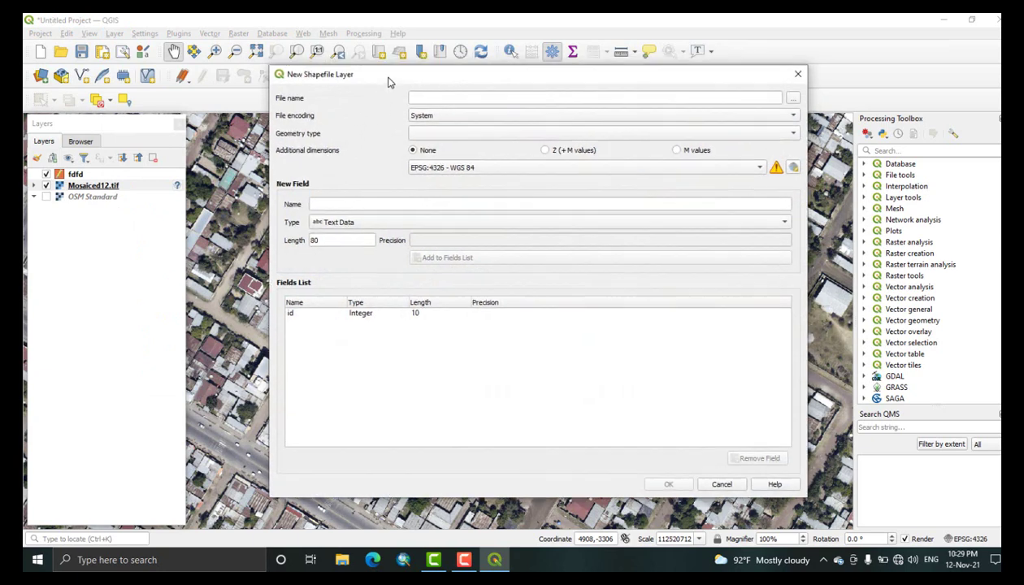
{"action": "left_click", "coordinate": [480, 96]}
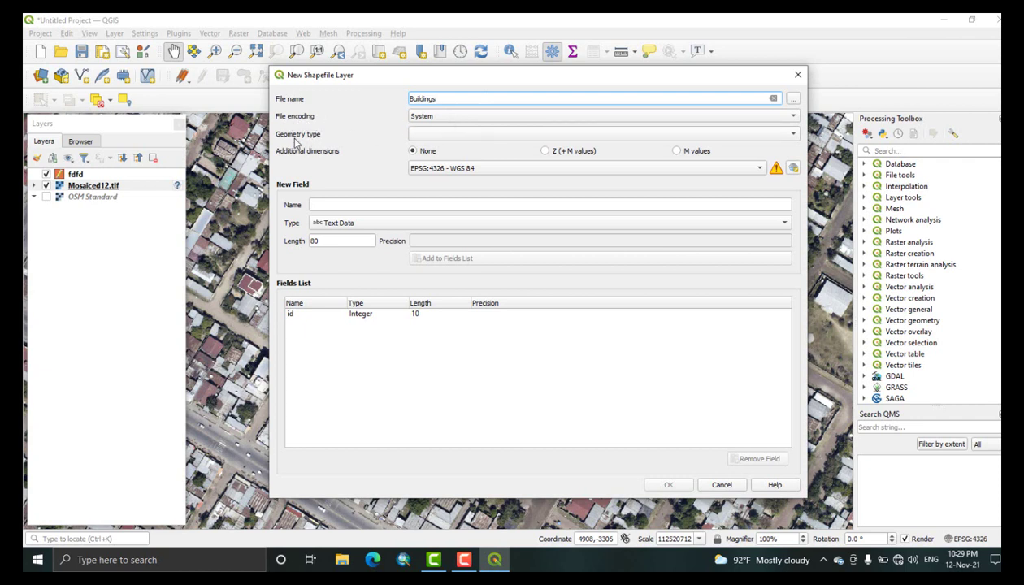
{"action": "left_click", "coordinate": [442, 138]}
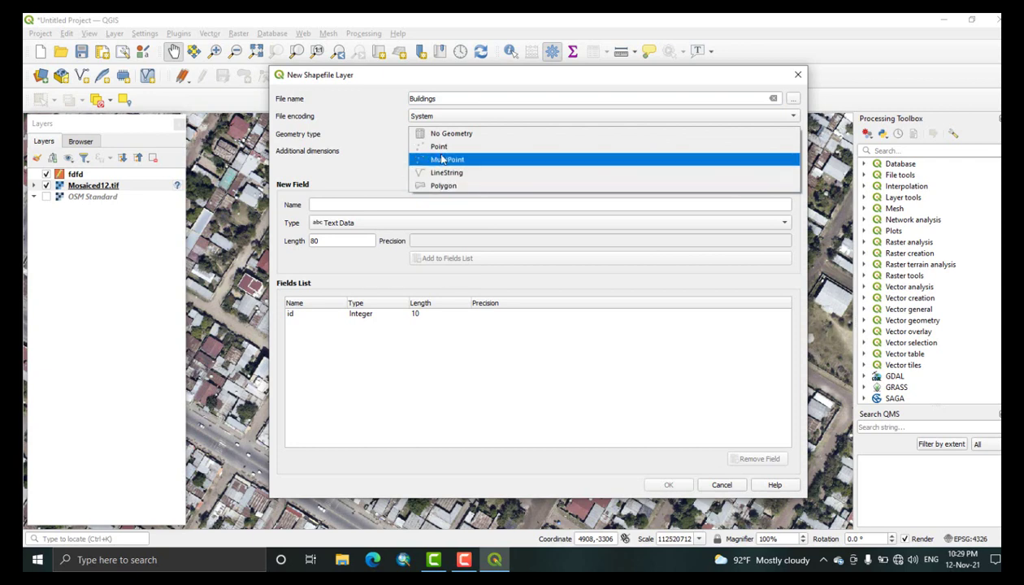
{"action": "left_click", "coordinate": [445, 185]}
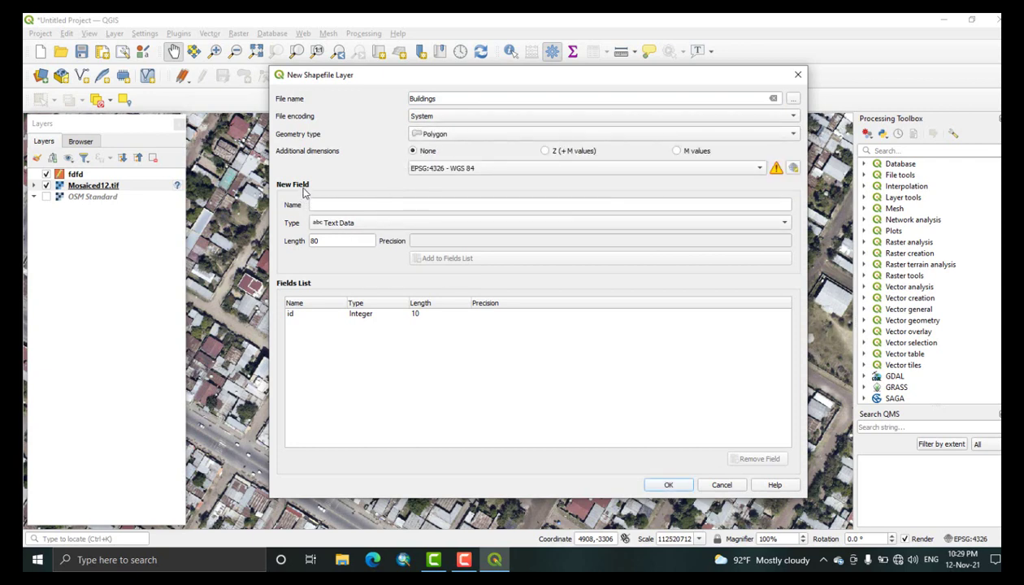
- Add a text data field called name with length 80 to the new shapefile's fields
{"action": "left_click", "coordinate": [326, 204]}
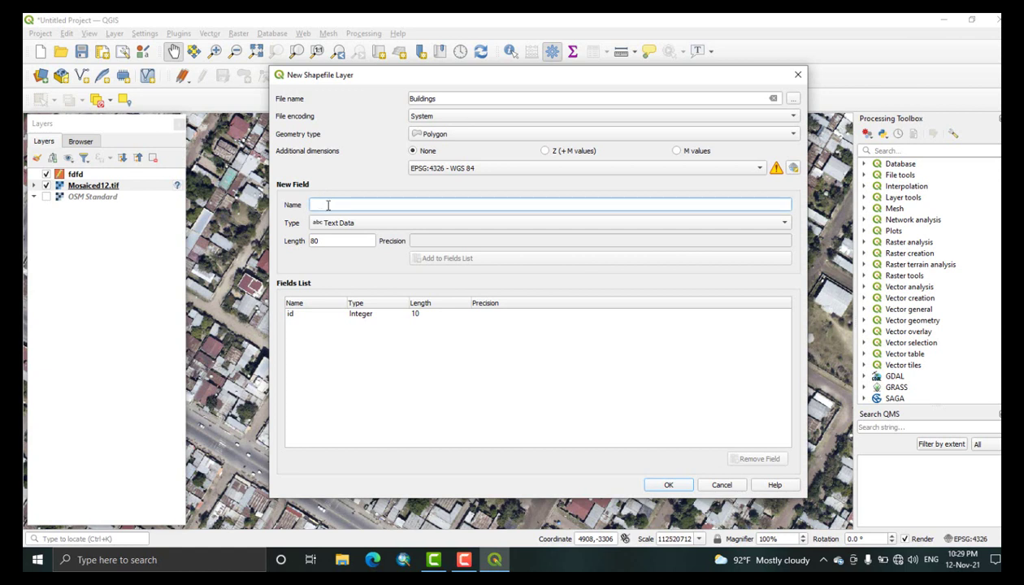
{"action": "type", "text": "name"}
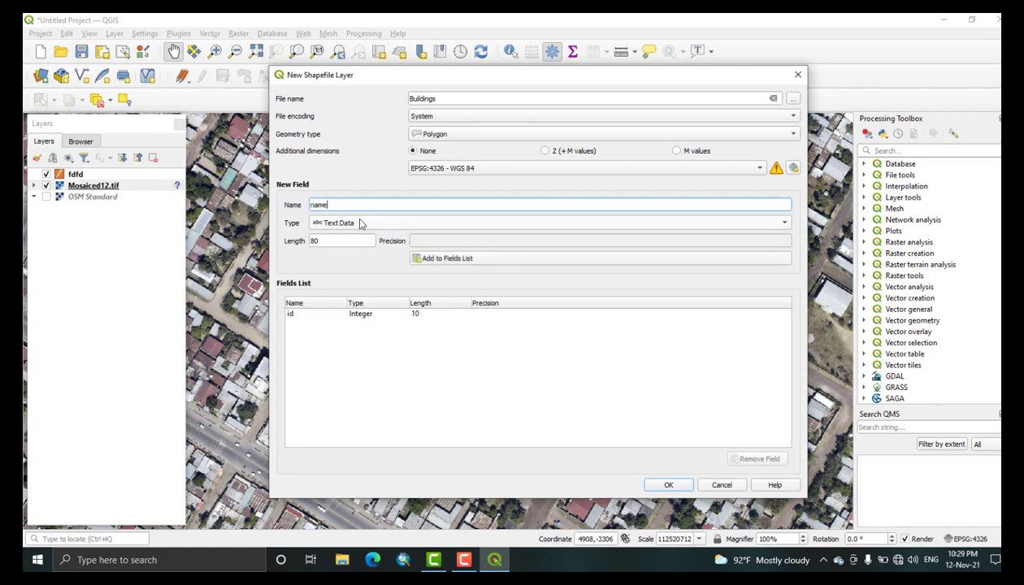
{"action": "left_click", "coordinate": [358, 224]}
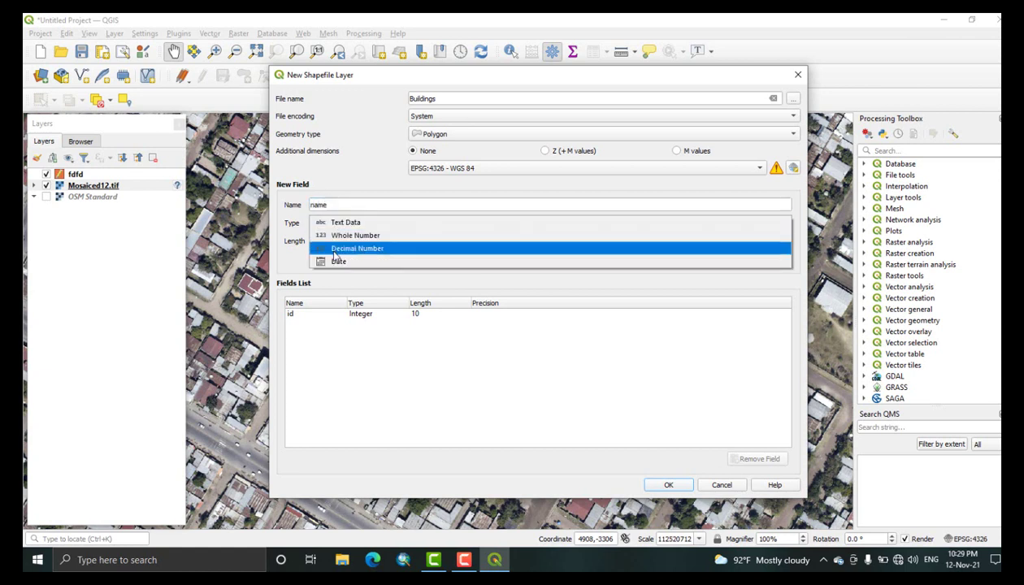
{"action": "left_click", "coordinate": [352, 223]}
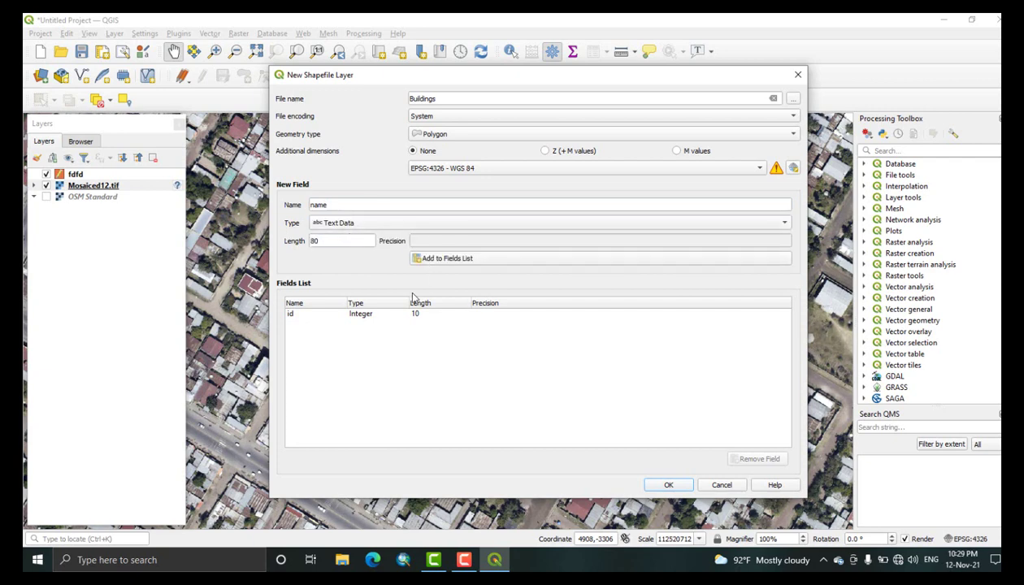
{"action": "left_click", "coordinate": [322, 241]}
{"action": "left_click", "coordinate": [449, 258]}
- Enter owner as the name of another text data field and open its length for editing
{"action": "left_click", "coordinate": [329, 203]}
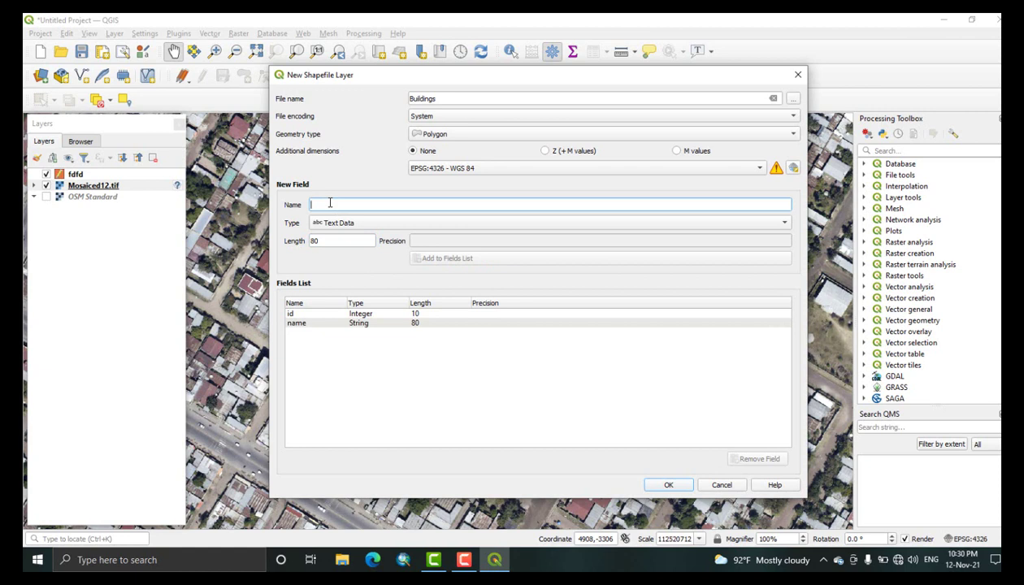
{"action": "type", "text": "oe"}
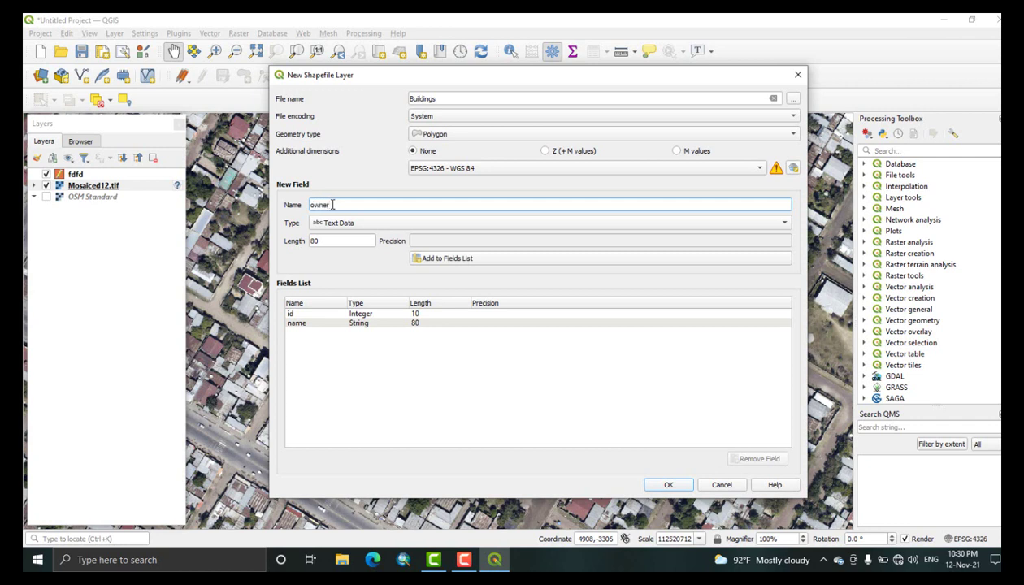
{"action": "double_click", "coordinate": [331, 239]}
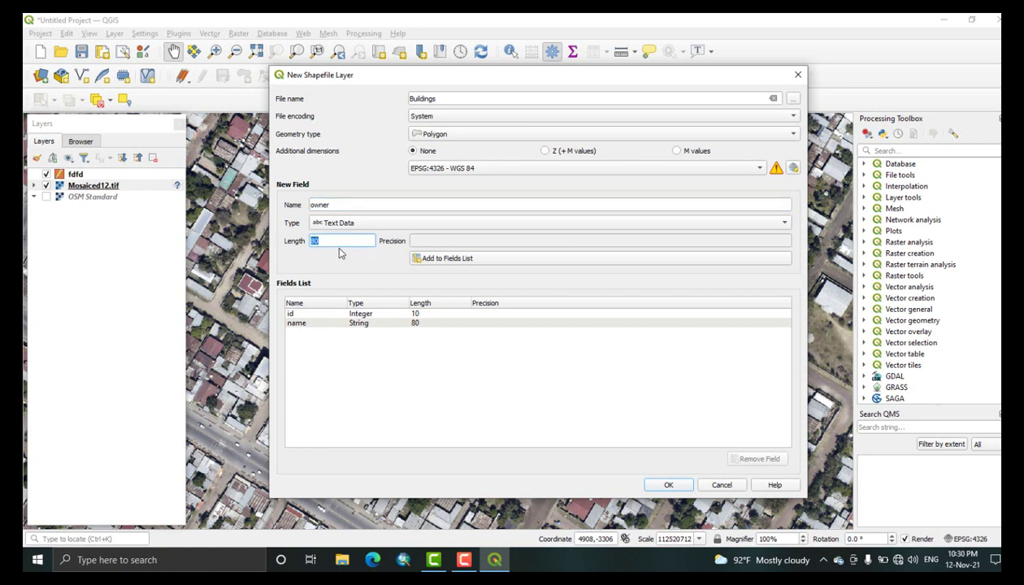